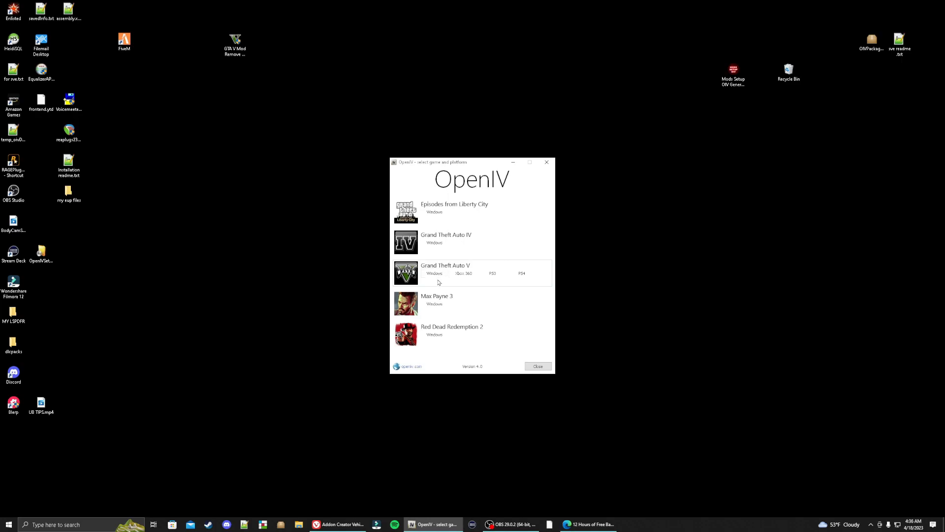
Open the Windows version of Grand Theft Auto V in edit mode.
click(439, 274)
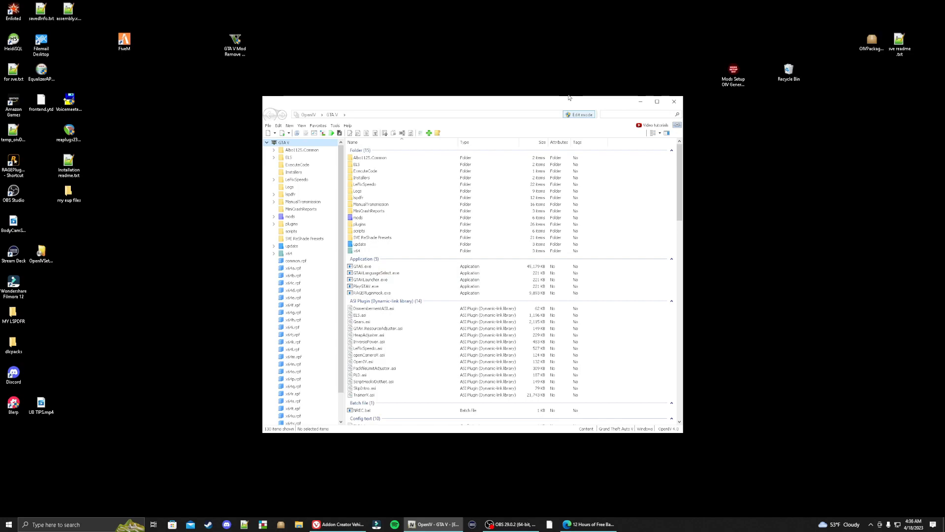
click(589, 116)
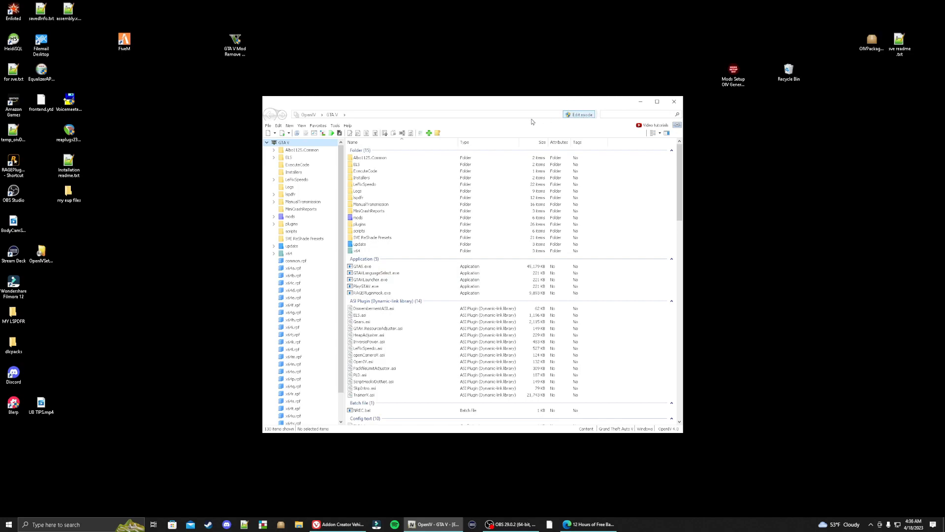
Check the default work mode in the general options, close them and move the main window aside.
click(336, 127)
click(349, 134)
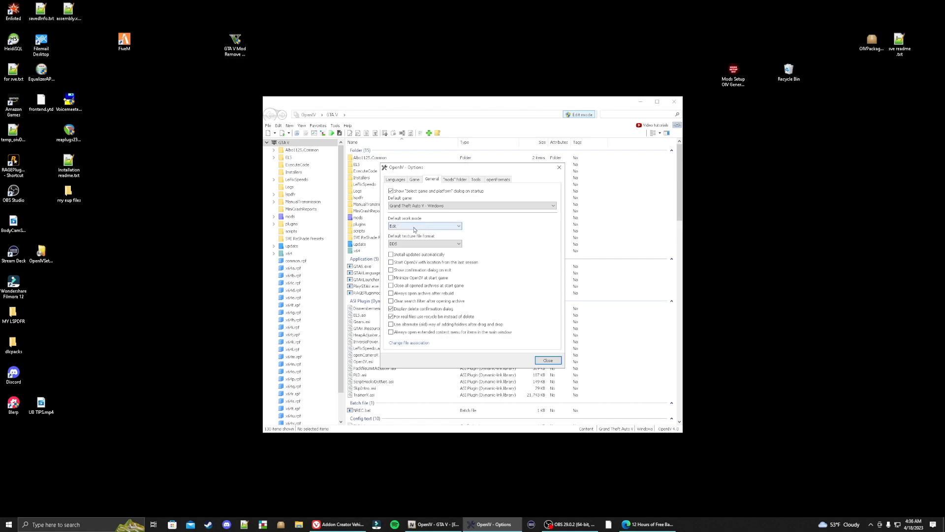
click(559, 168)
drag(468, 104, 713, 114)
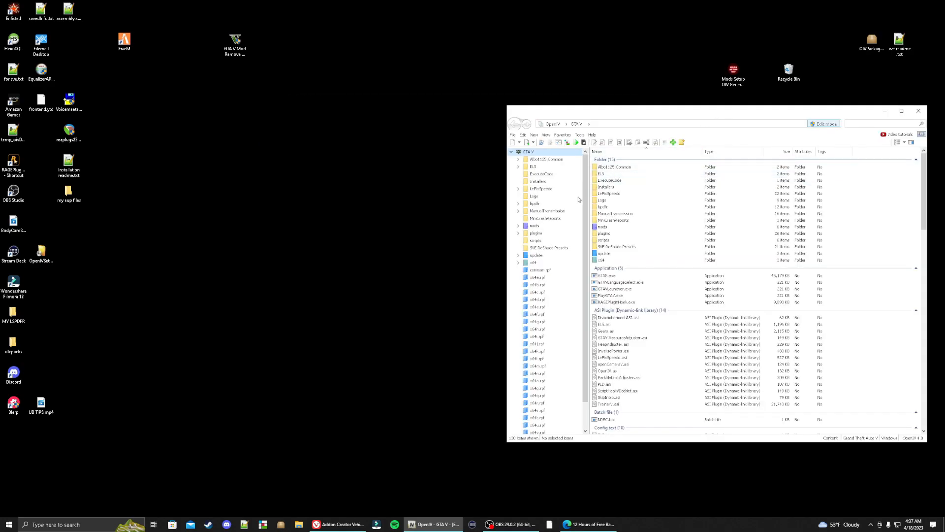
Switch to the web browser and review the Addon Creator Vehicles, Modding DLC Pack V and Jed's Garage Sale [ELS] pages.
click(344, 527)
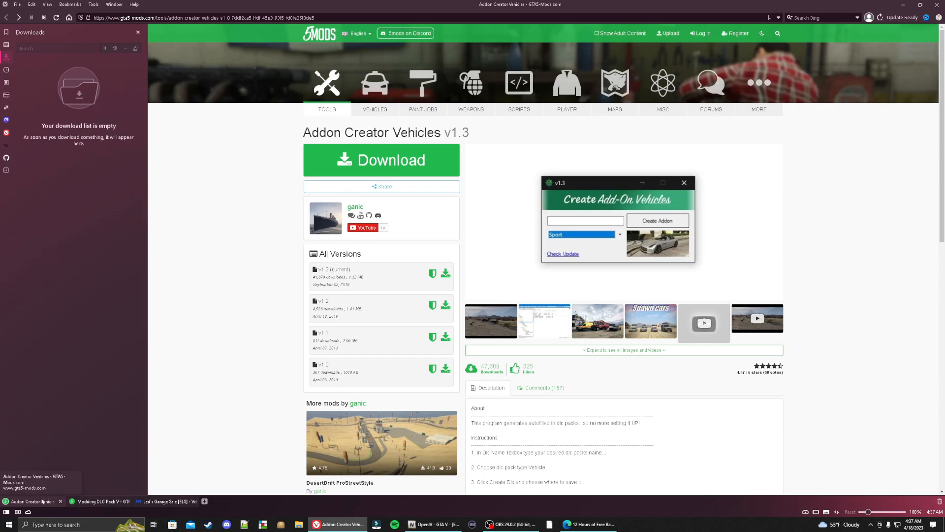
click(83, 503)
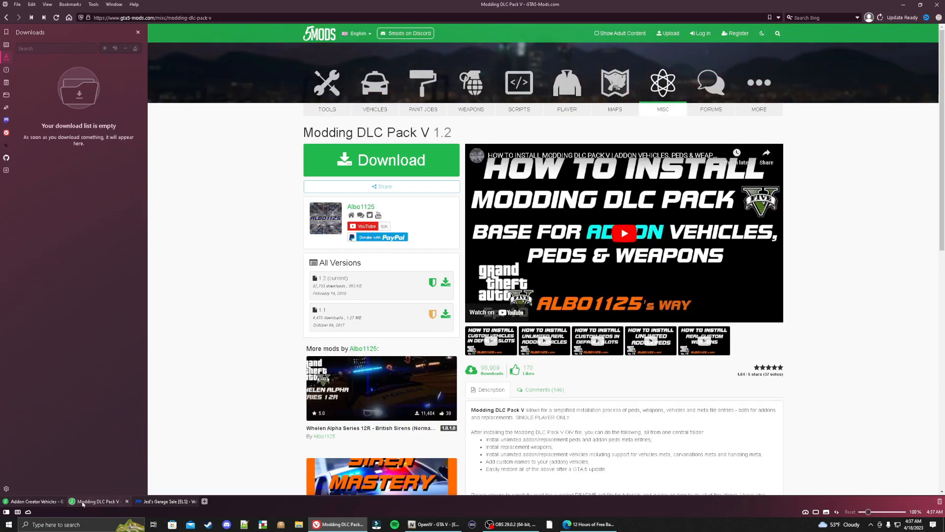
click(148, 503)
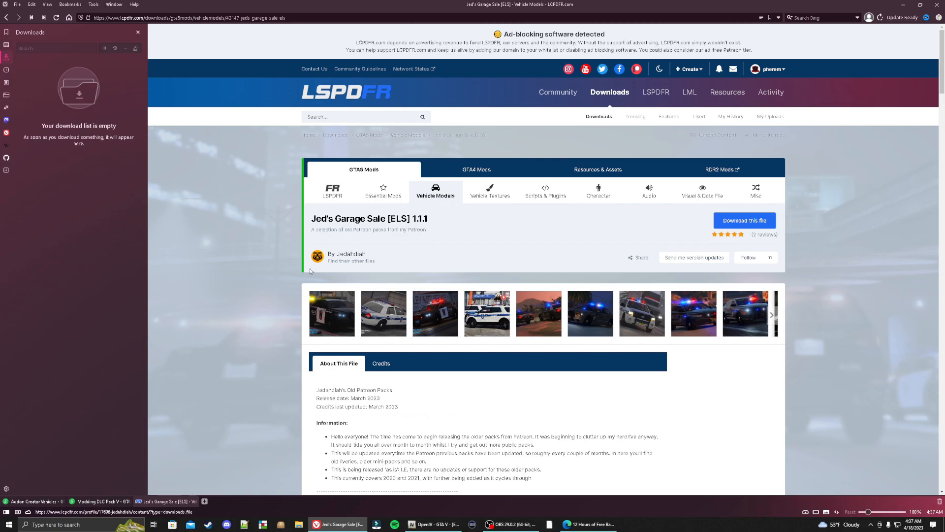
Download Addon Creator Vehicles v1.3 and Modding DLC Pack V 1.2 from their GTA5-Mods pages.
click(32, 501)
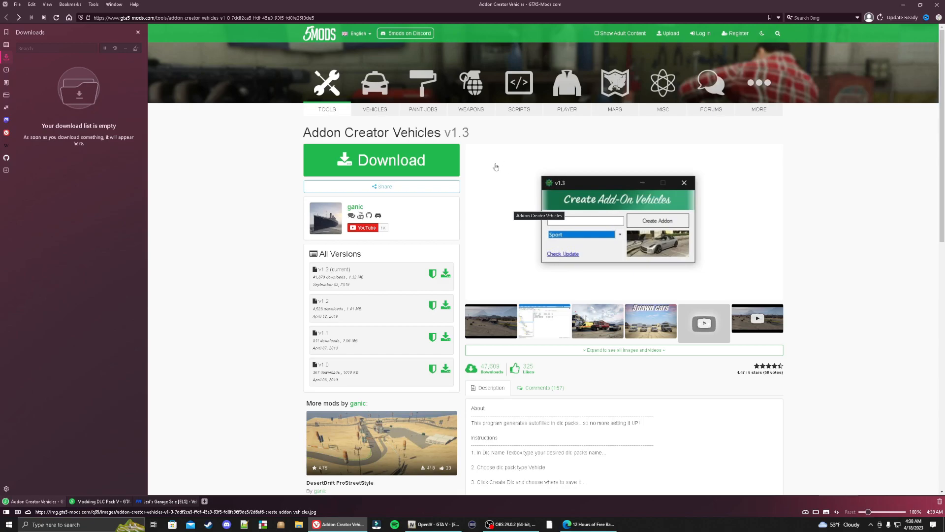
click(408, 159)
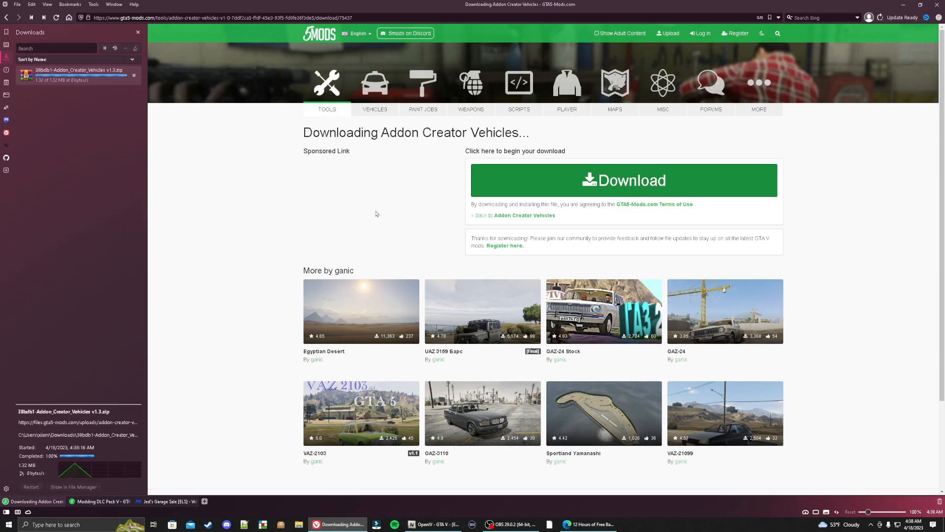
click(100, 502)
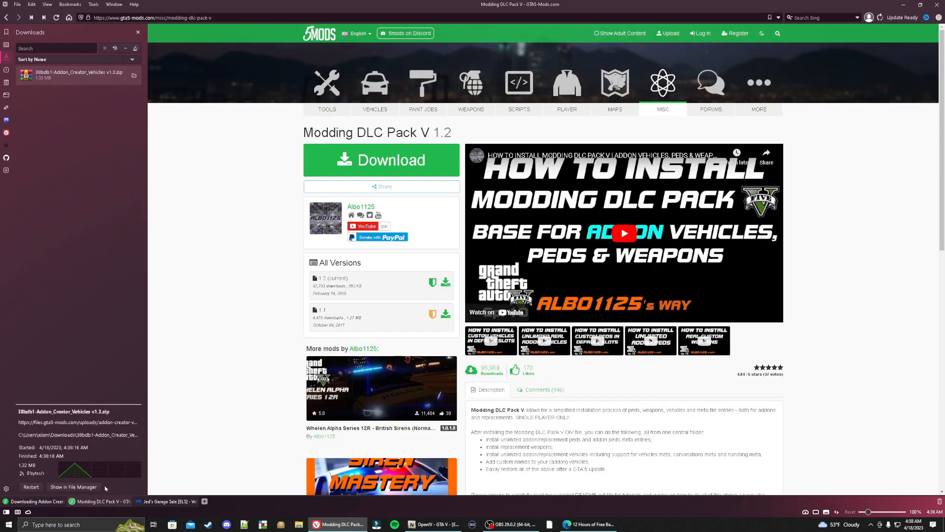
click(384, 159)
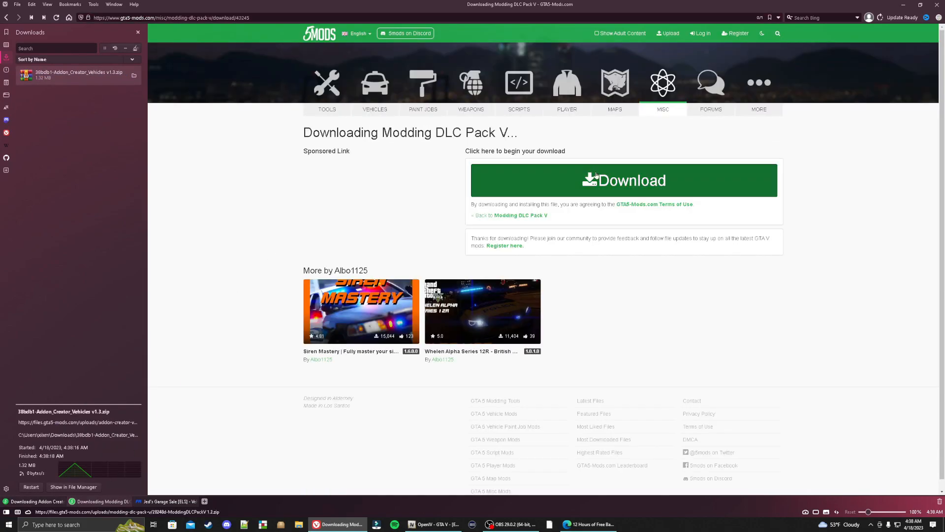
Download OldPatreonPacks_ForRelease_2021_PartD.rar from the Jed's Garage Sale [ELS] page and close the browser.
click(168, 502)
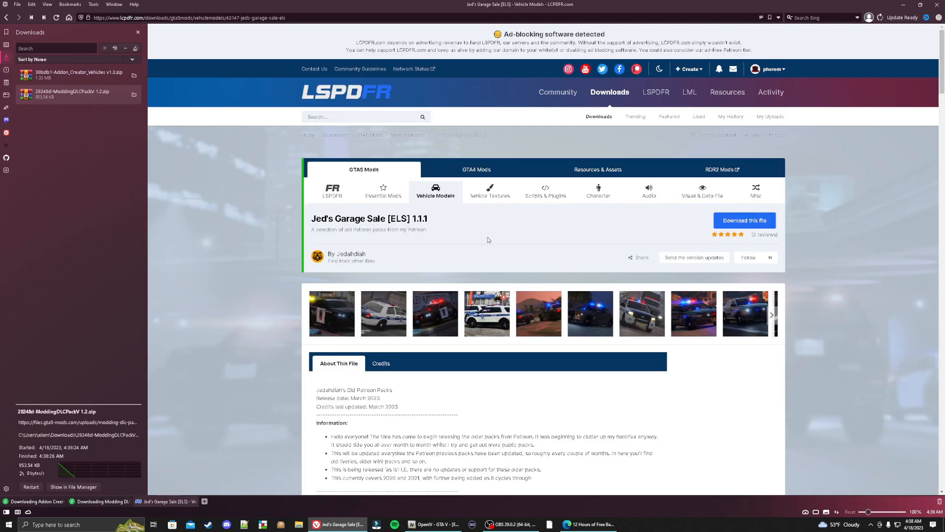
click(736, 222)
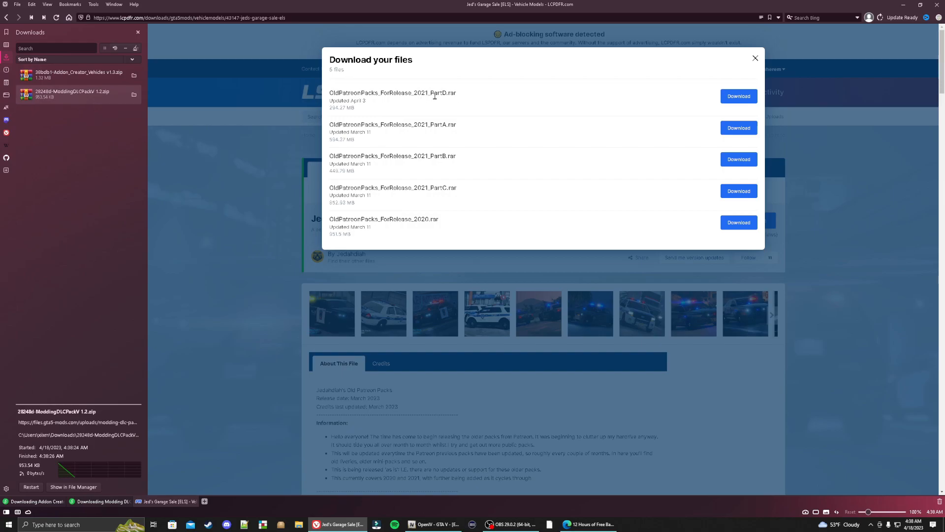
click(736, 100)
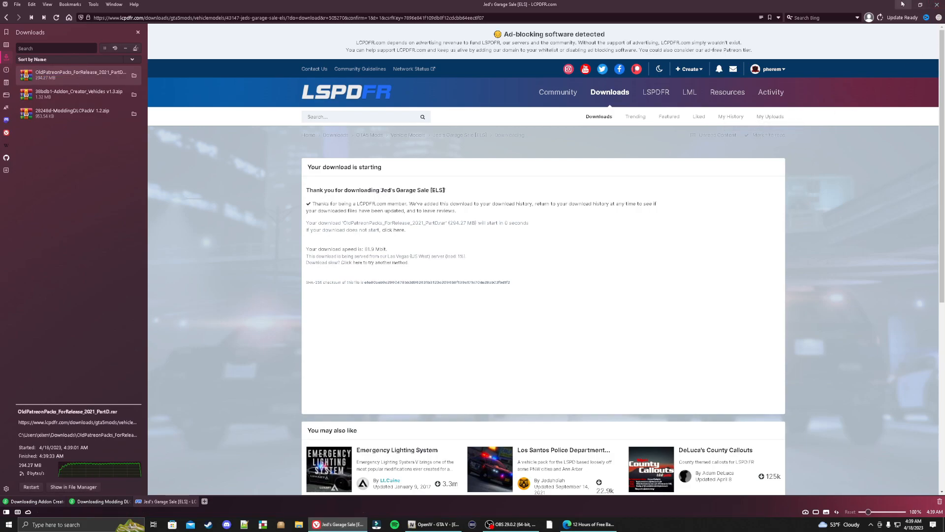
click(935, 6)
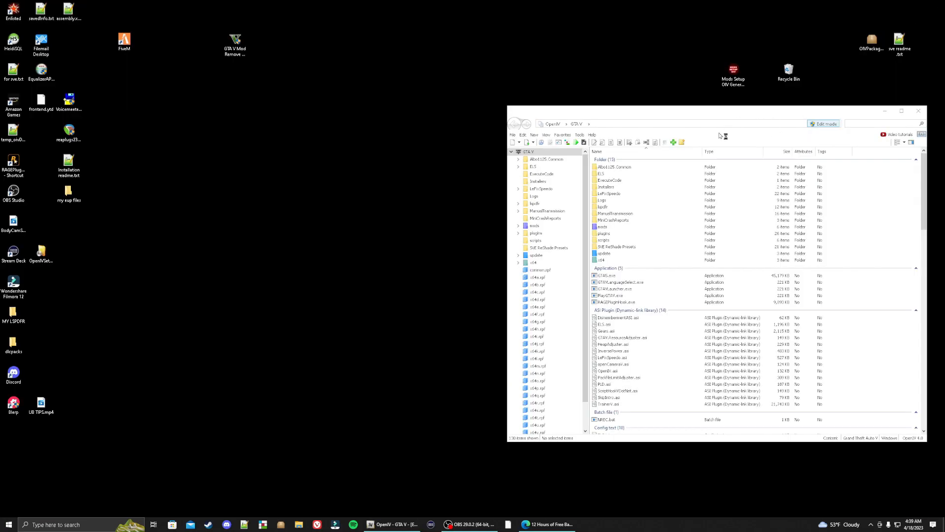
Move the three downloaded archives from the Downloads folder to the desktop and close the folder window.
drag(717, 112, 728, 109)
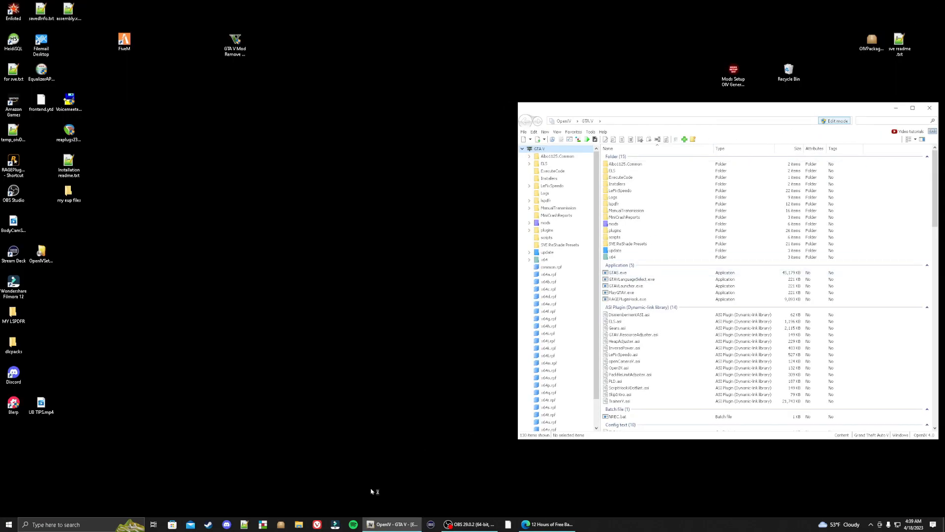
right_click(298, 524)
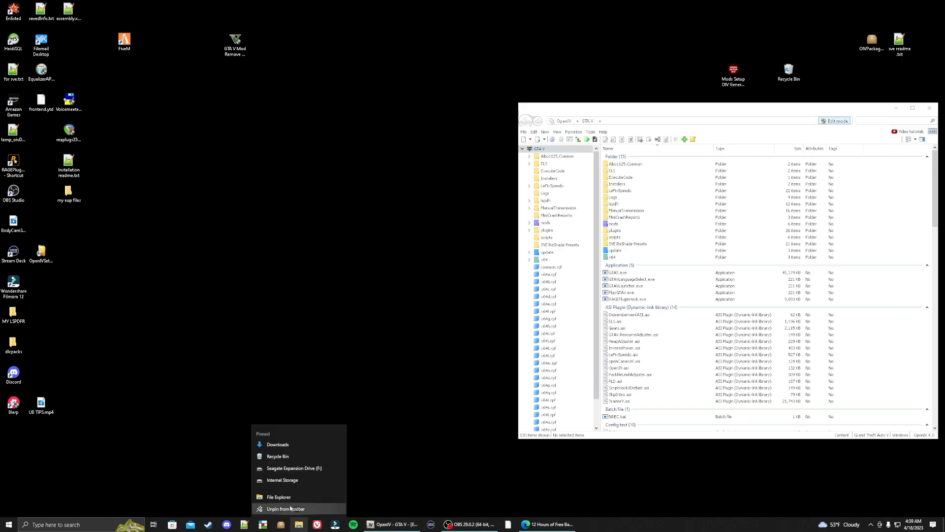
click(276, 445)
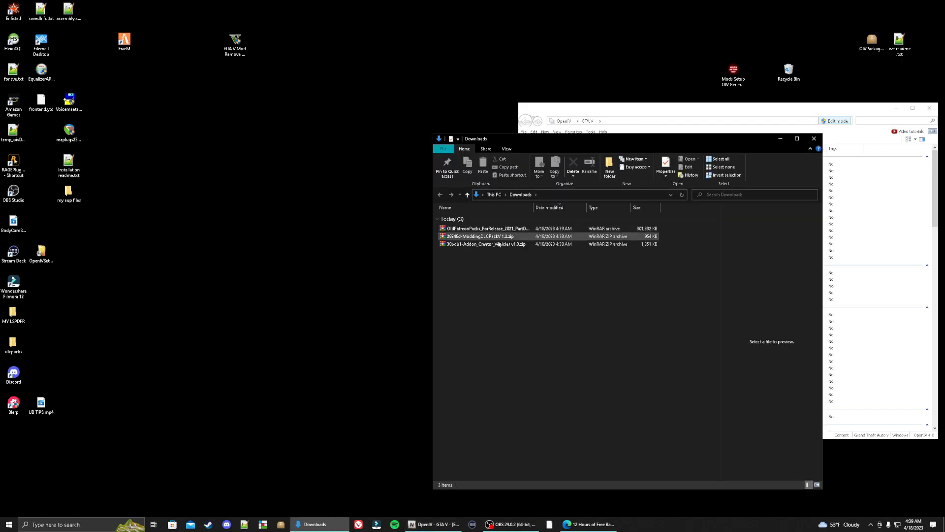
drag(682, 272, 156, 264)
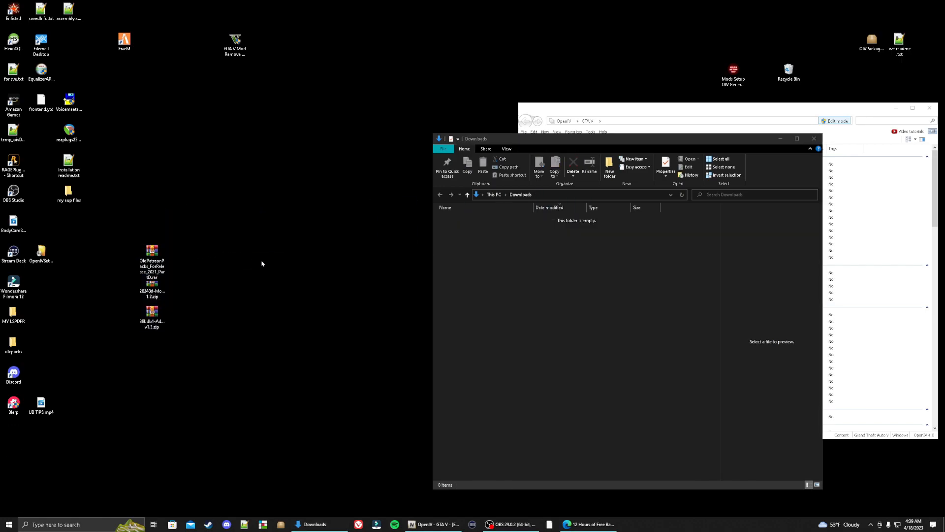
click(815, 139)
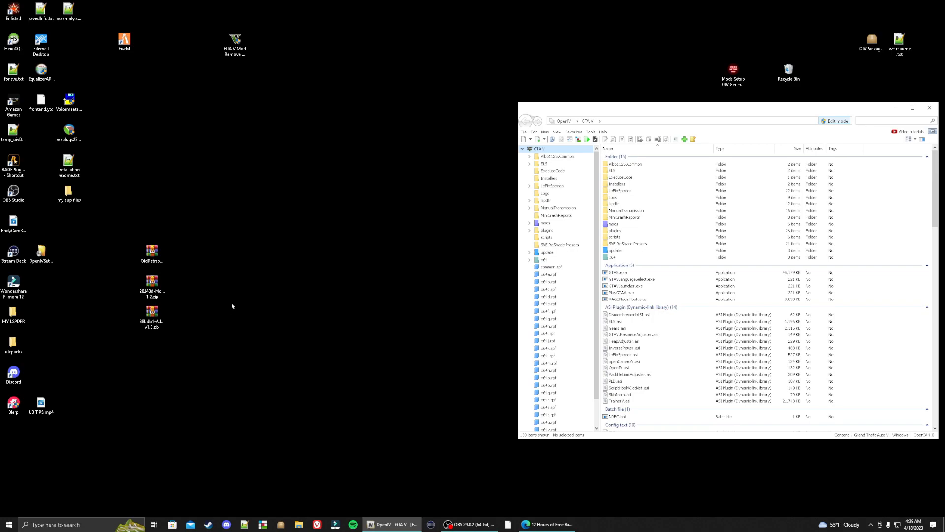
Open the Modding DLC Pack V 1.2 archive and load its OIV file into OpenIV's package installer.
drag(154, 285, 239, 269)
double_click(240, 265)
click(229, 255)
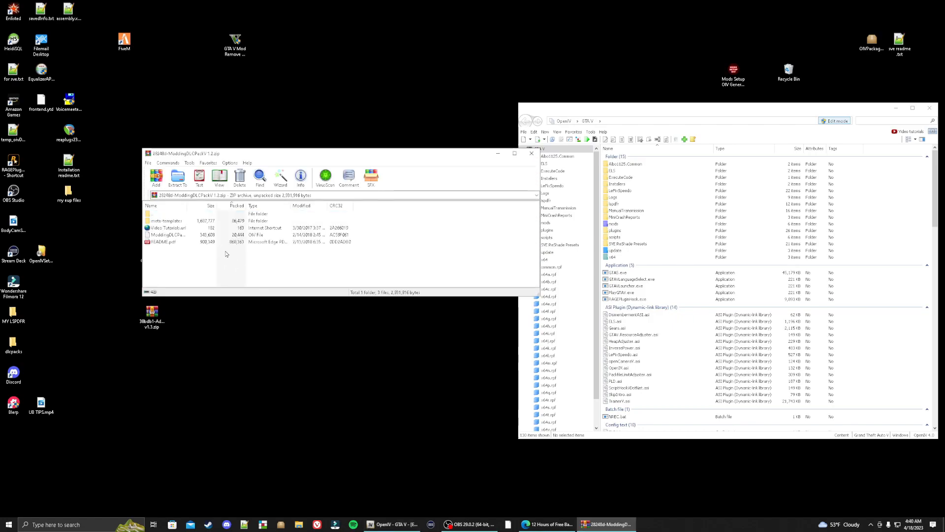
click(172, 236)
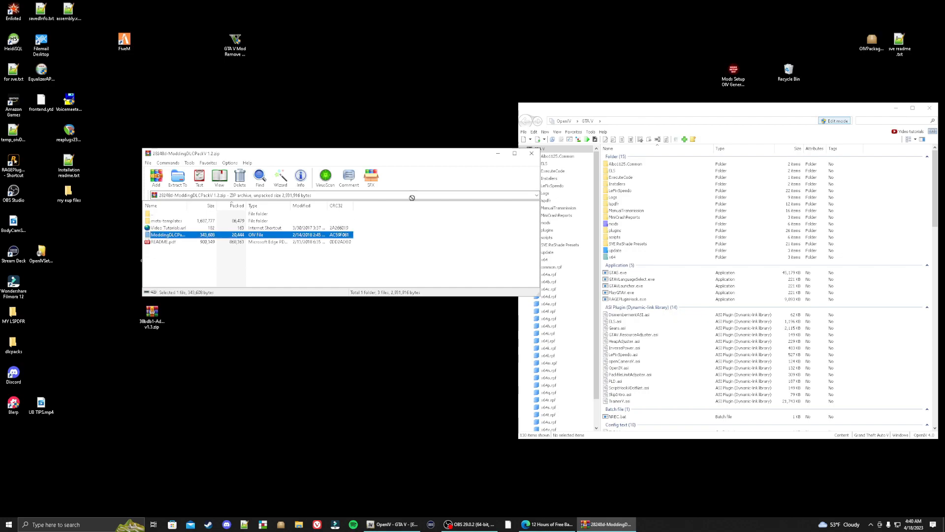
drag(708, 198, 687, 197)
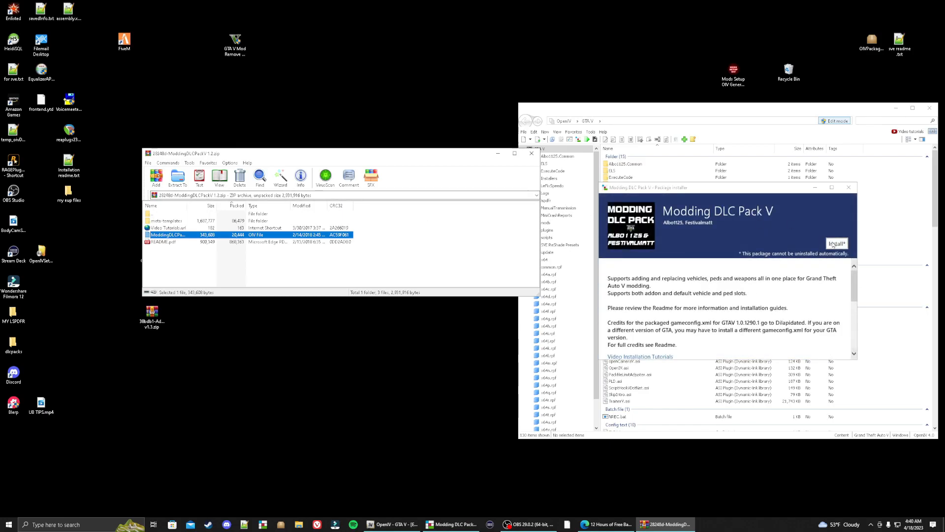
Install the Modding DLC Pack V package into the "mods" folder and close the installer.
click(837, 244)
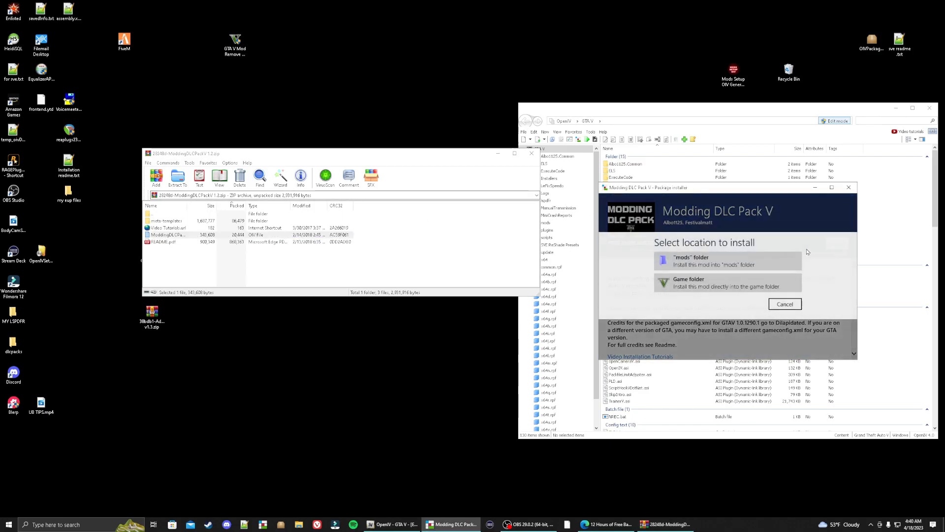
click(726, 262)
click(730, 303)
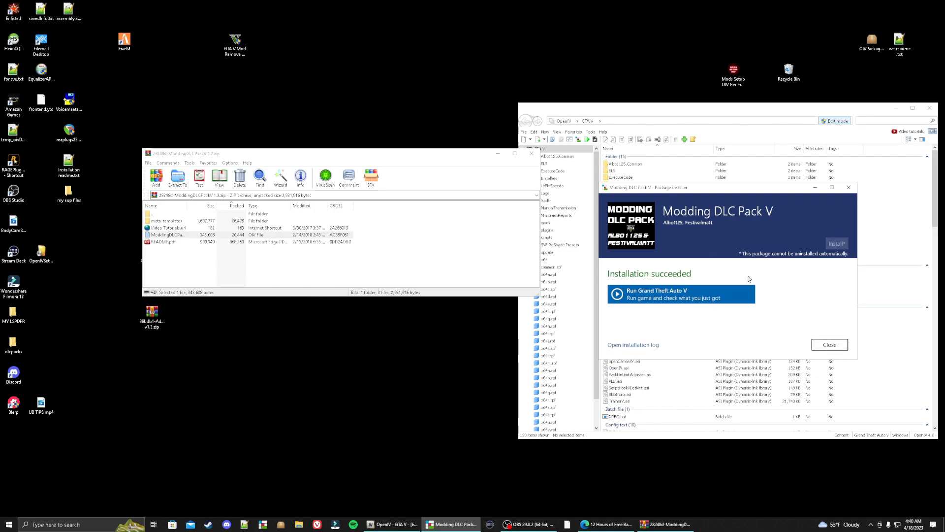
click(830, 344)
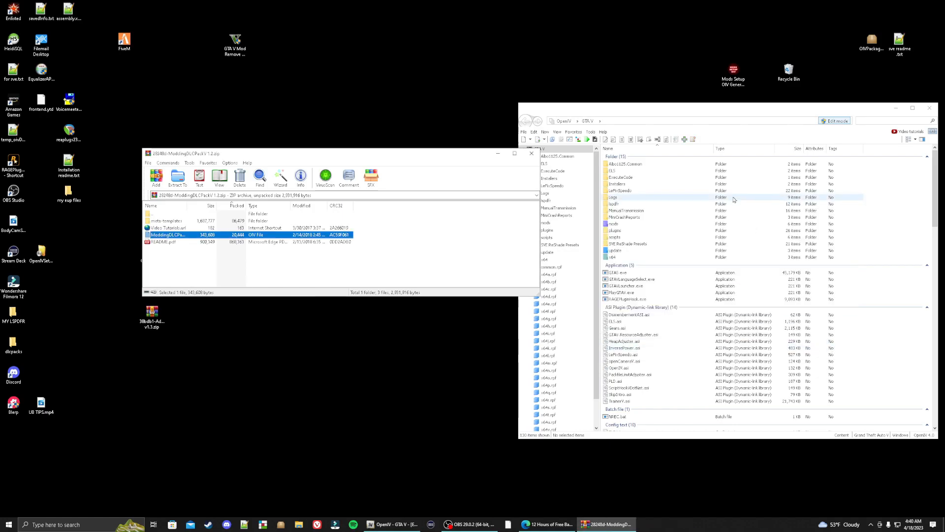
Go to the mods > update > update.rpf > common > data folder in OpenIV.
click(715, 117)
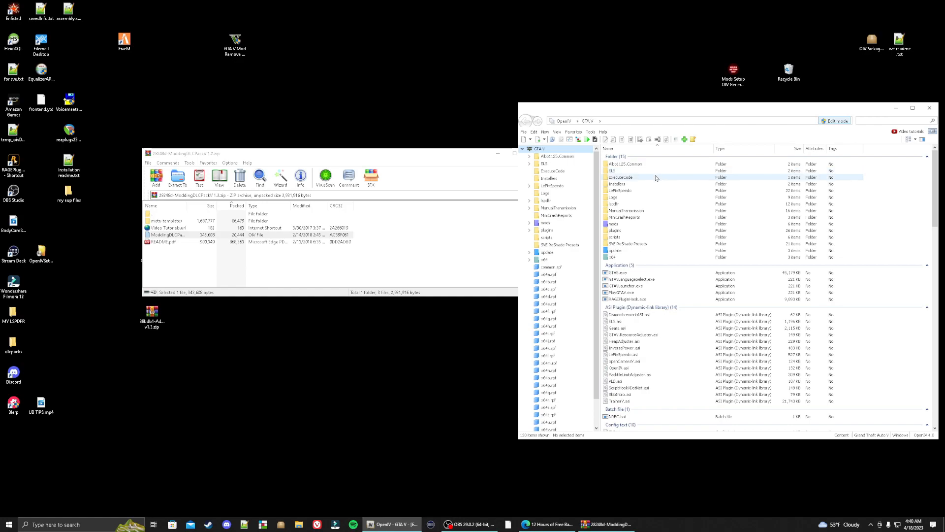
double_click(616, 225)
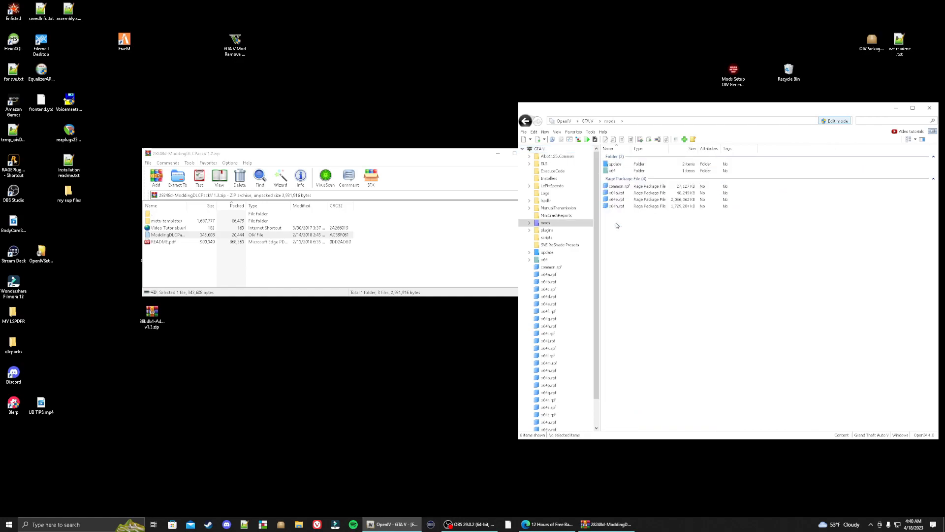
double_click(620, 165)
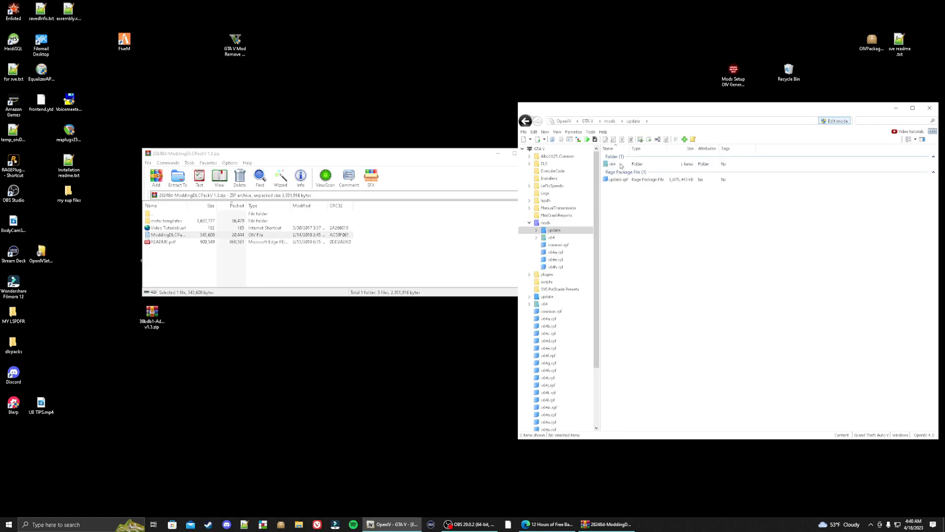
click(626, 180)
double_click(627, 181)
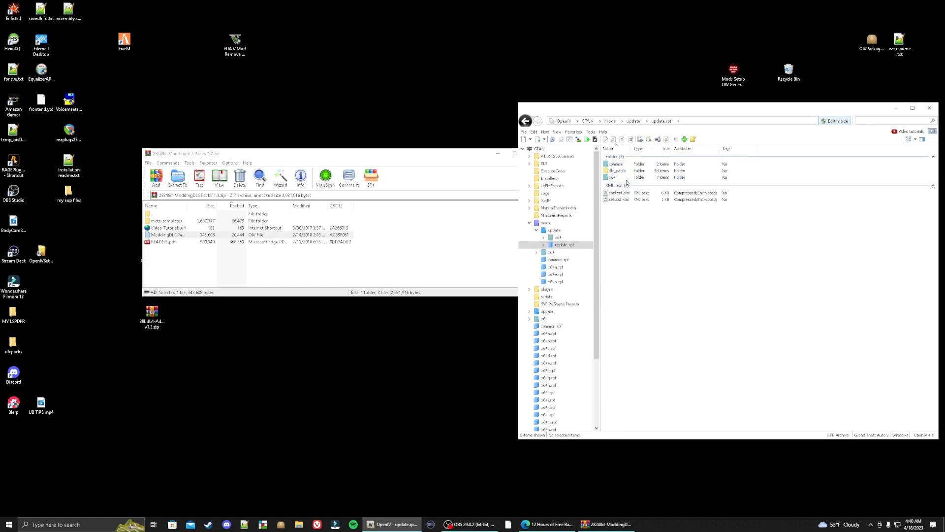
double_click(624, 165)
double_click(612, 163)
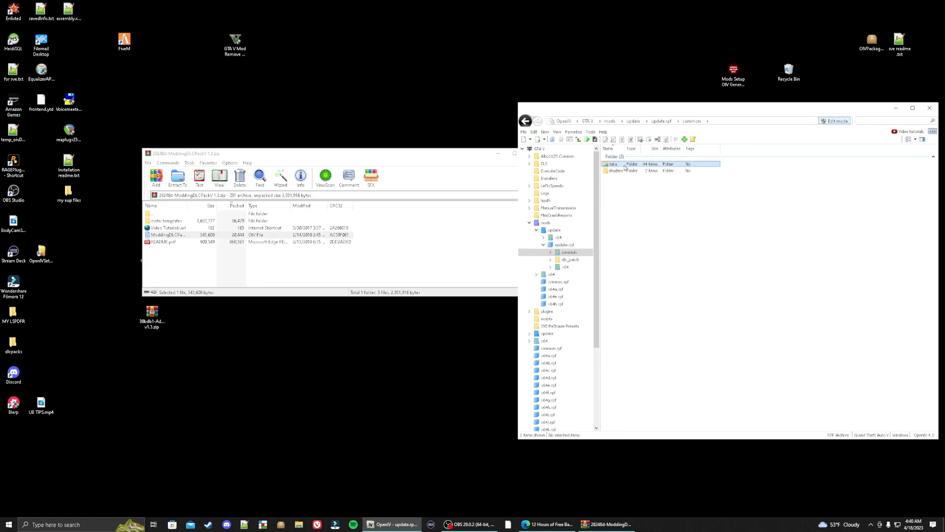
Open dlclist.xml for editing in the text editor and go to the last entries of its DLC pack list.
scroll(671, 199, down, 2)
scroll(670, 200, down, 2)
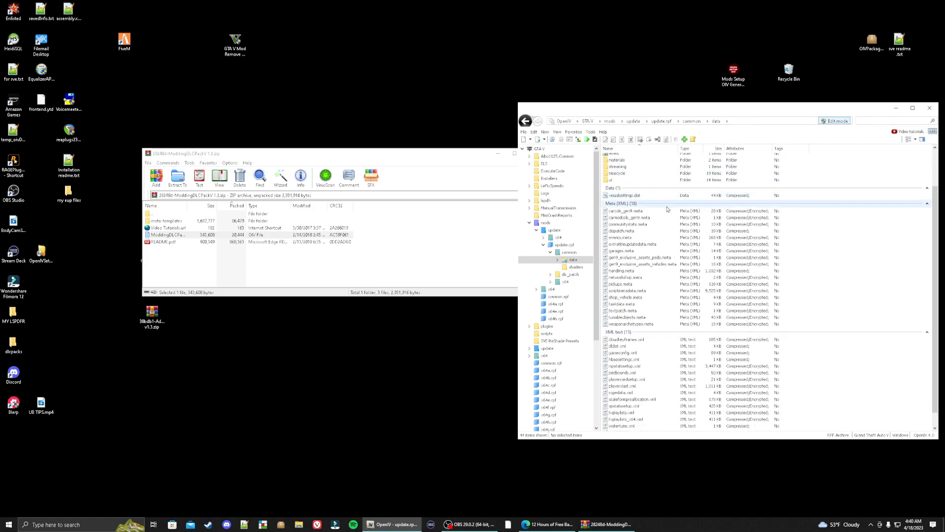
click(621, 332)
right_click(621, 333)
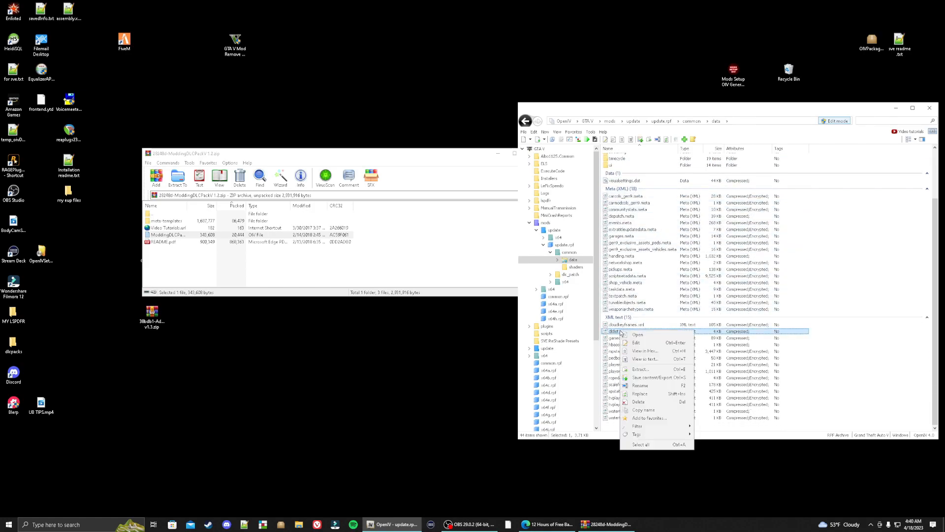
click(645, 343)
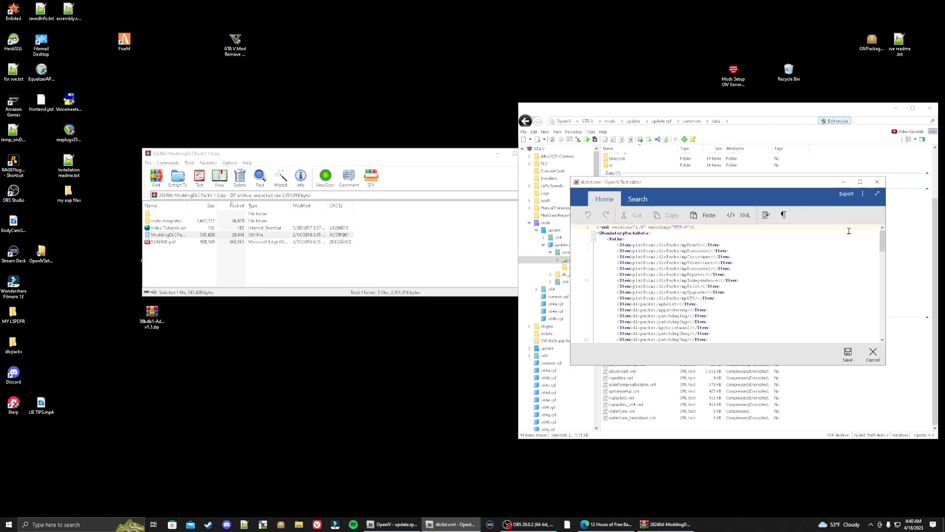
drag(882, 241, 885, 333)
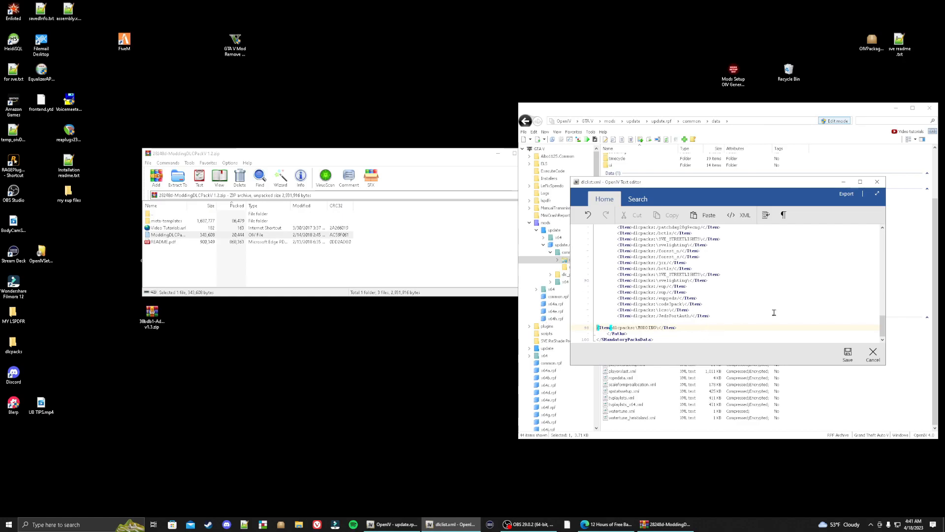
Put the dlcpacks MODDING entry on its own line directly below the last DLC pack entry and save dlclist.xml.
key(BackSpace)
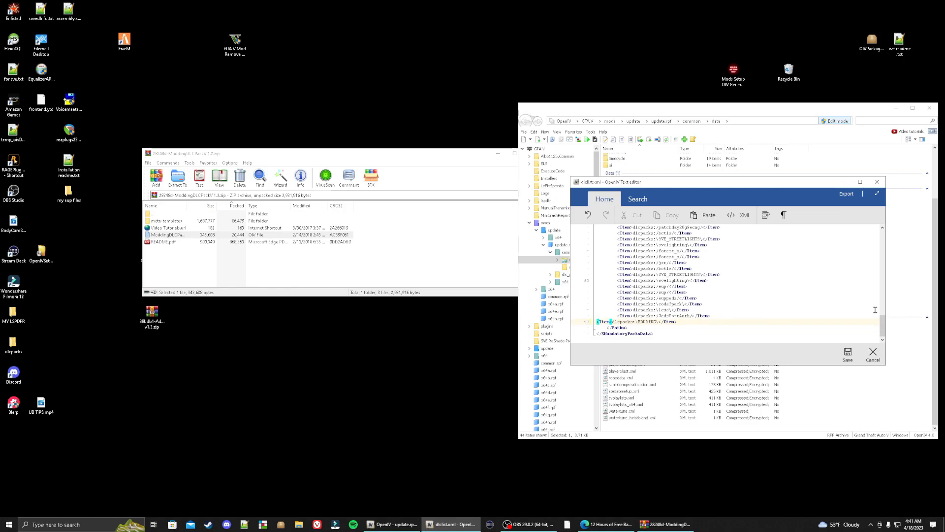
key(BackSpace)
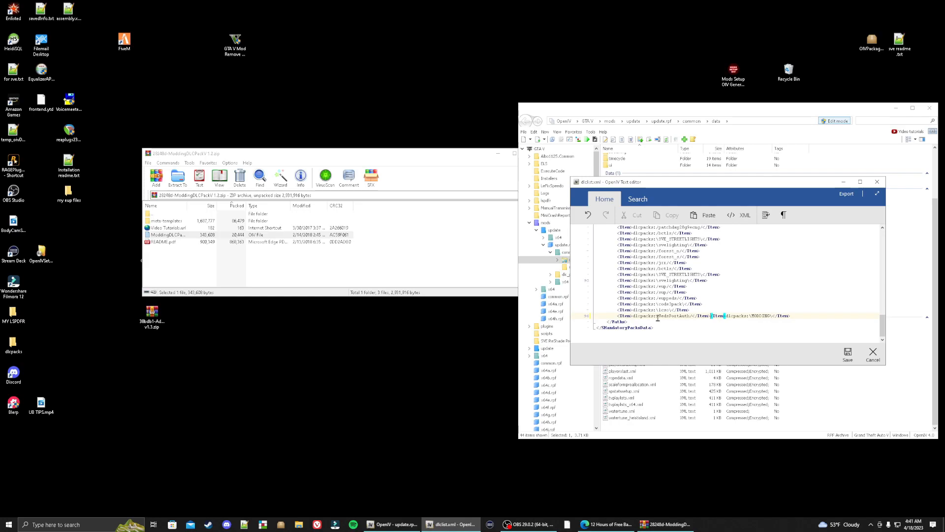
key(Return)
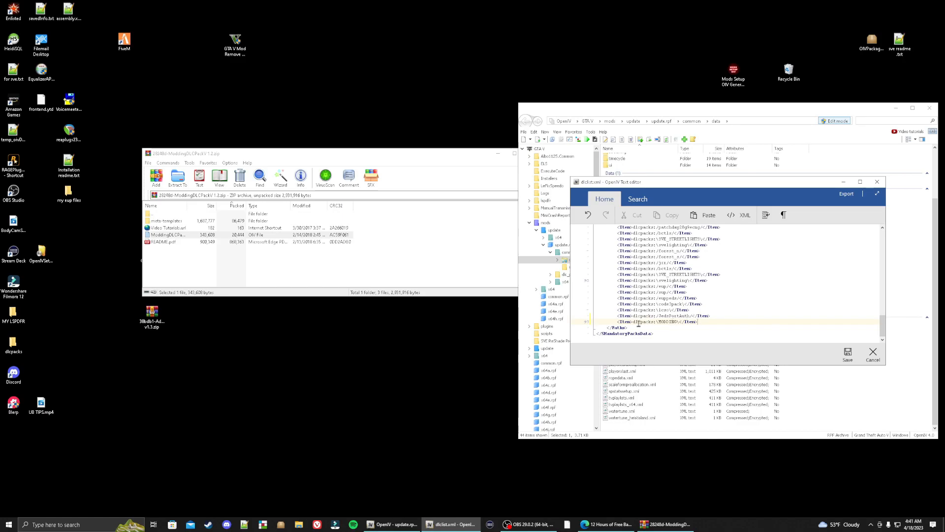
click(847, 353)
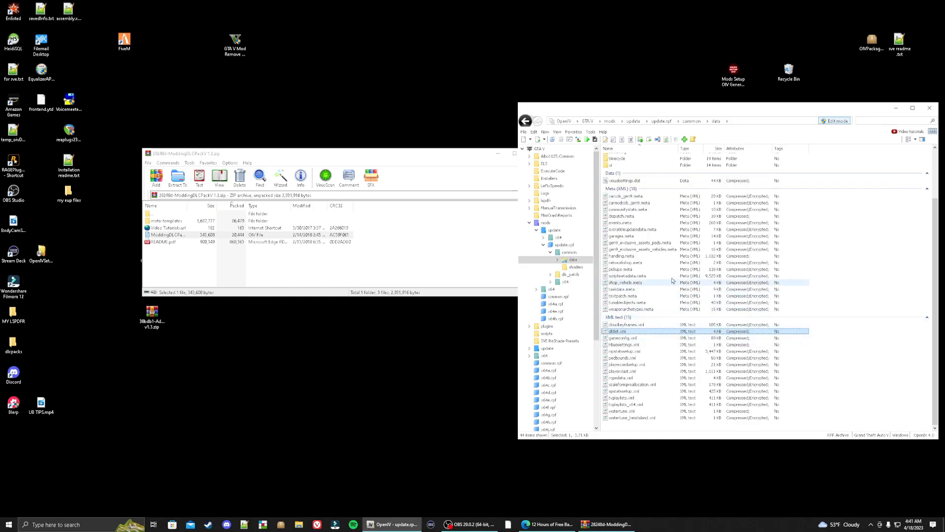
click(573, 132)
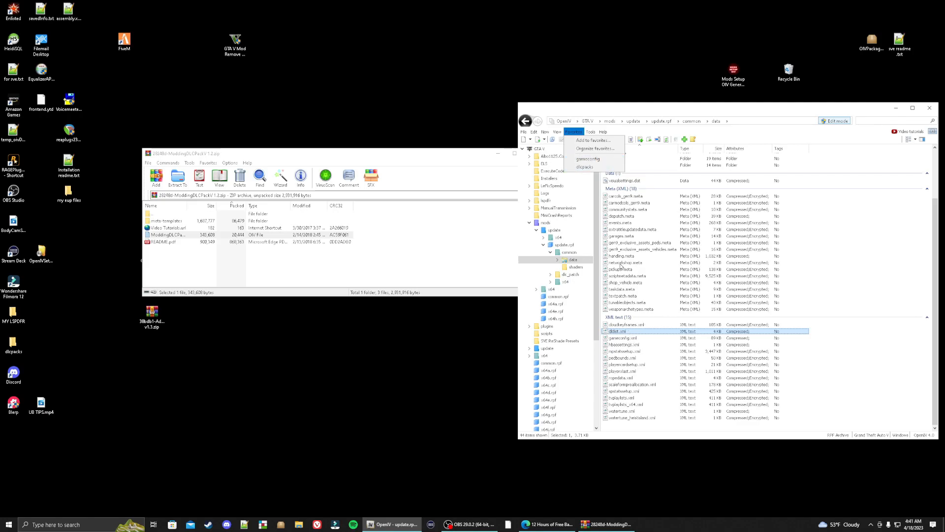
click(586, 141)
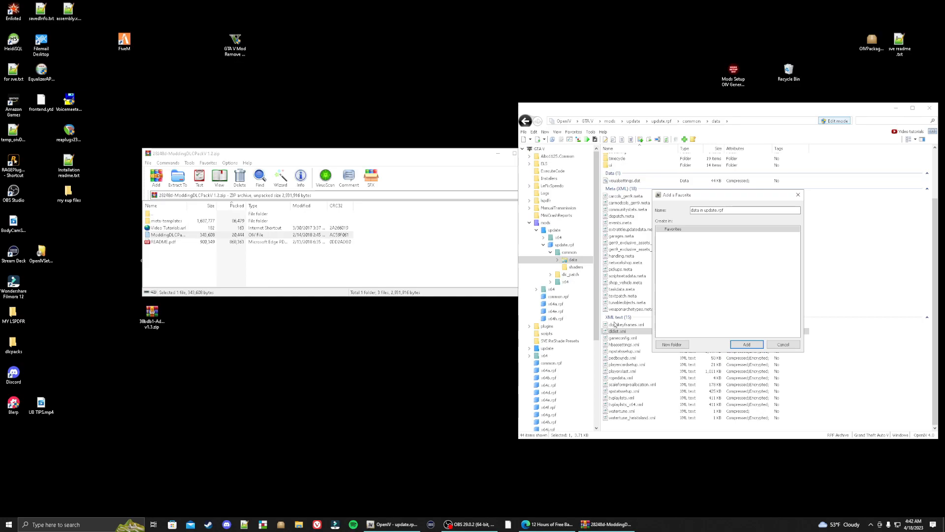
click(798, 196)
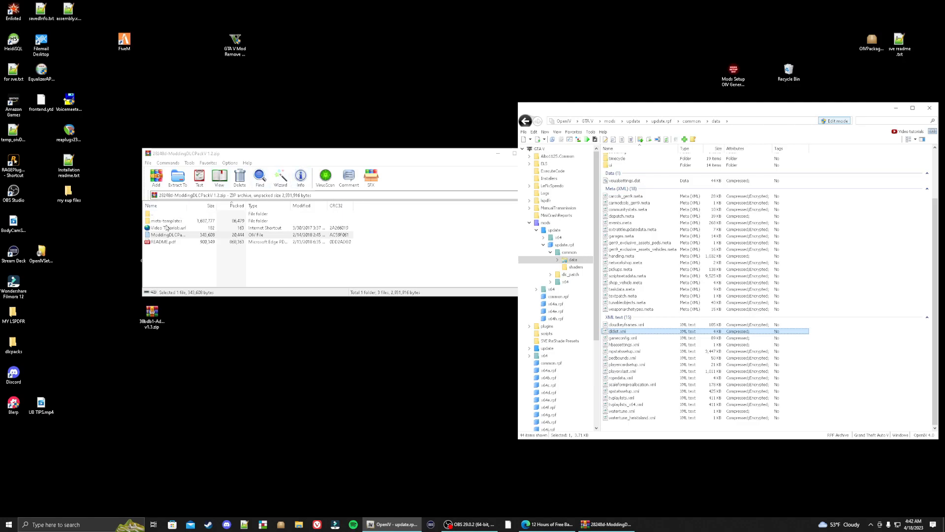
Extract the meta-templates folder from the Modding DLC Pack V archive to the desktop.
drag(163, 224, 109, 390)
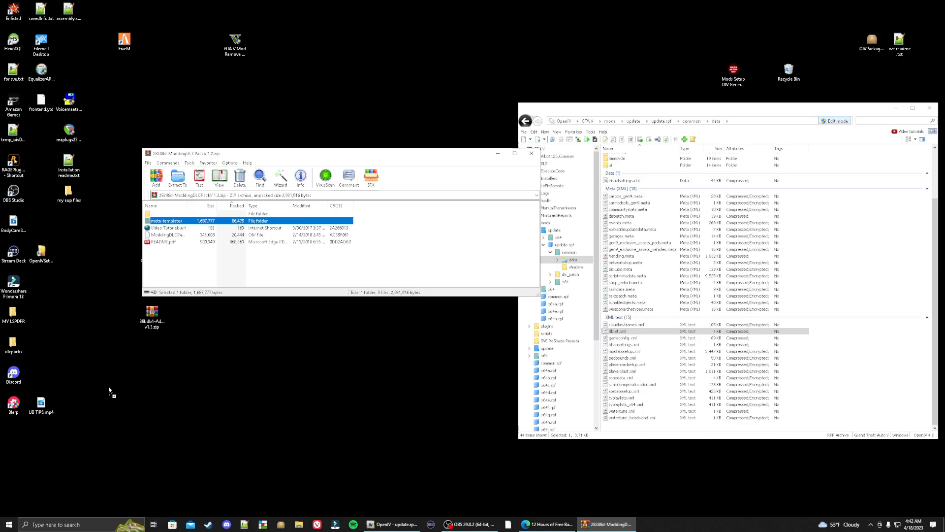
drag(109, 390, 108, 390)
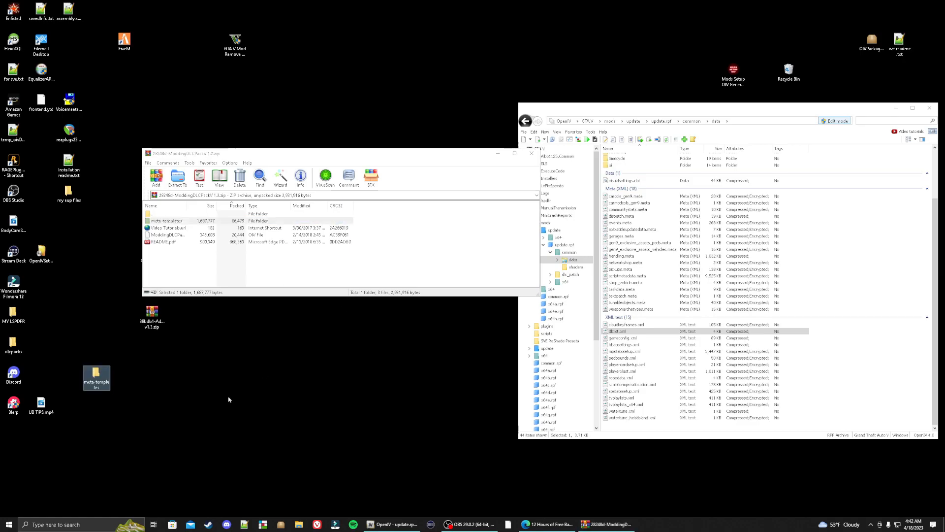
click(125, 380)
click(103, 376)
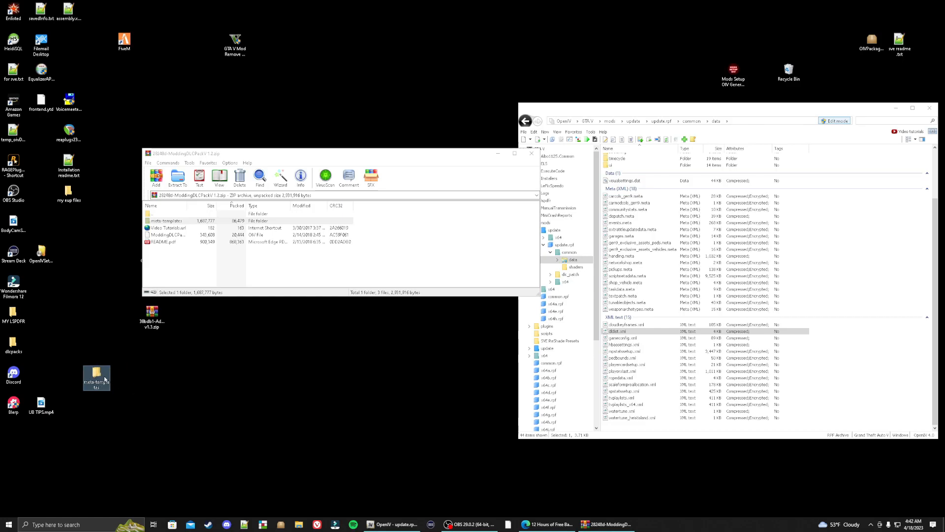
click(161, 386)
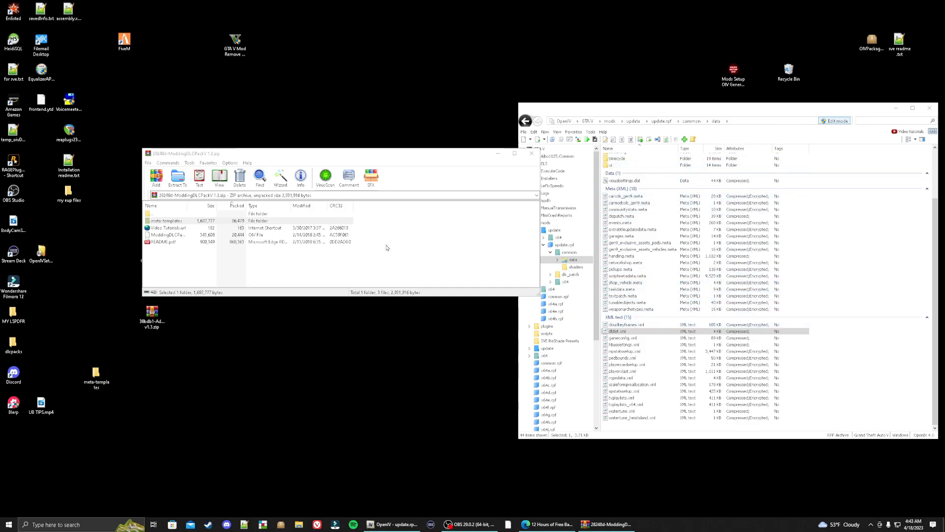
Read through the archive's README.pdf, examining its contents list, prerequisites, installation and add-on ped instructions, and close it.
double_click(166, 242)
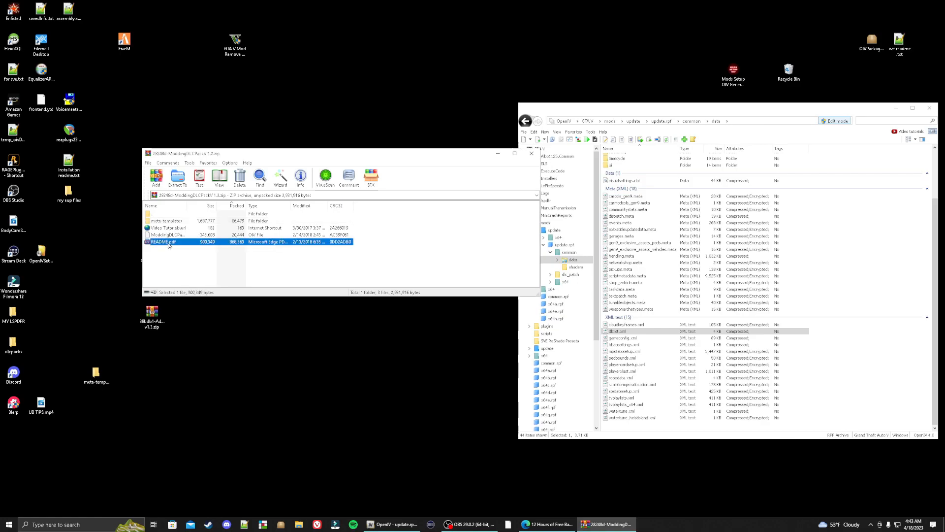
scroll(437, 152, down, 10)
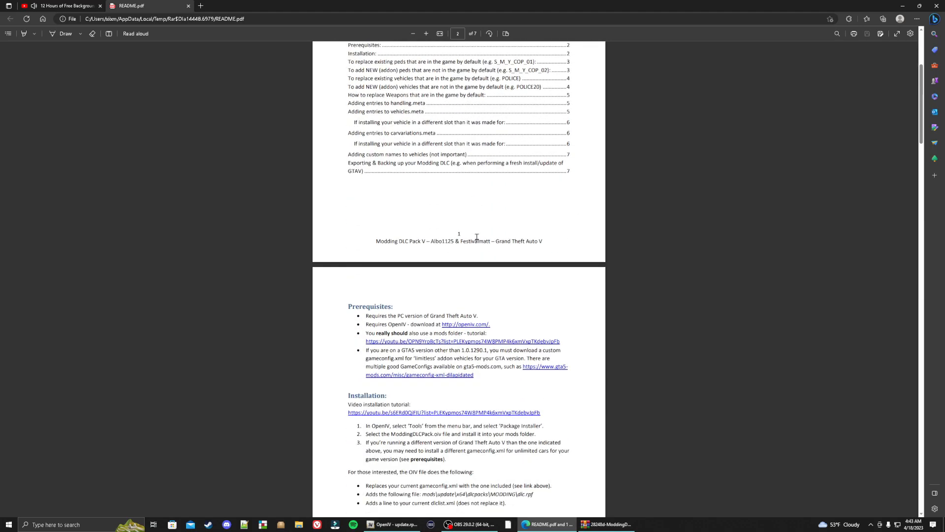
scroll(476, 248, down, 5)
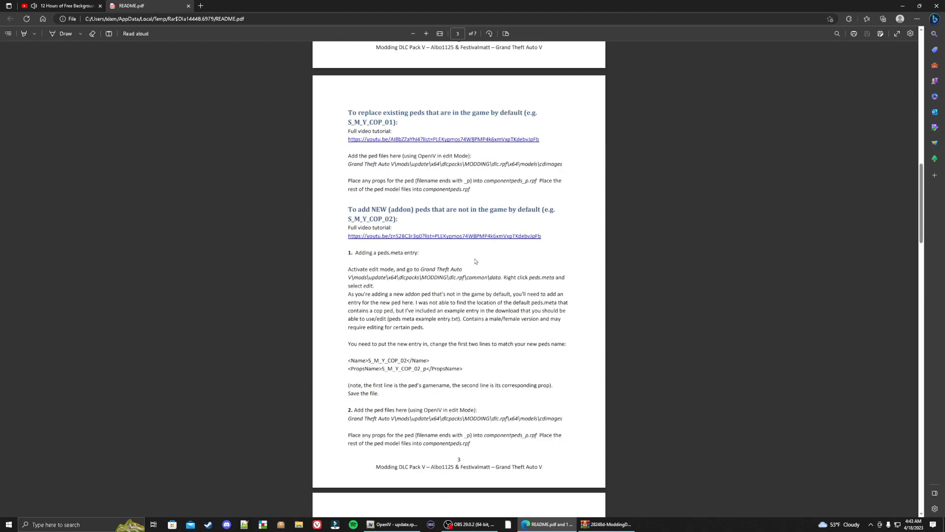
scroll(475, 253, up, 4)
scroll(475, 256, up, 9)
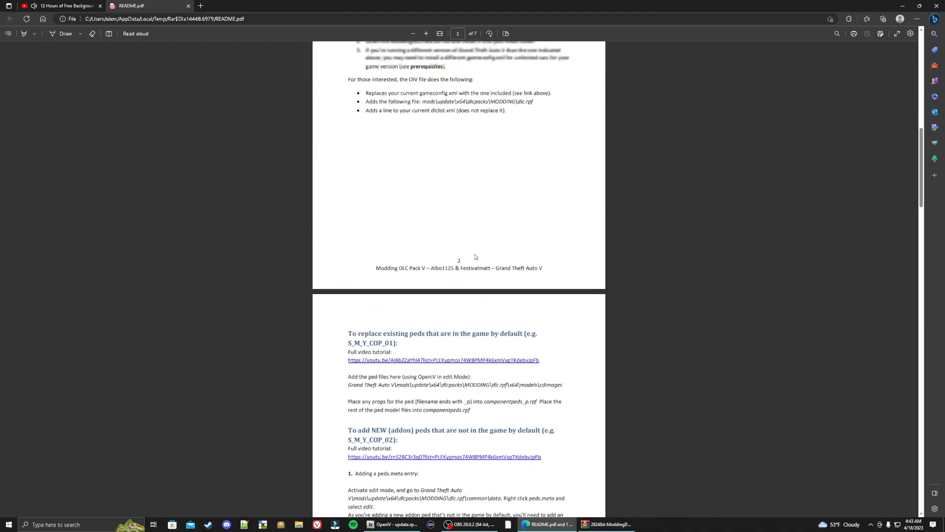
scroll(457, 165, up, 3)
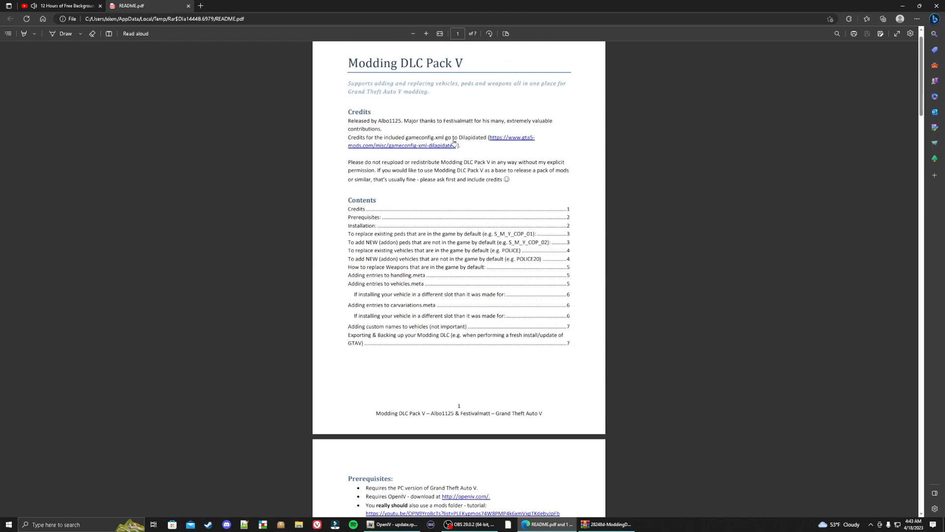
scroll(455, 164, down, 3)
scroll(455, 164, up, 5)
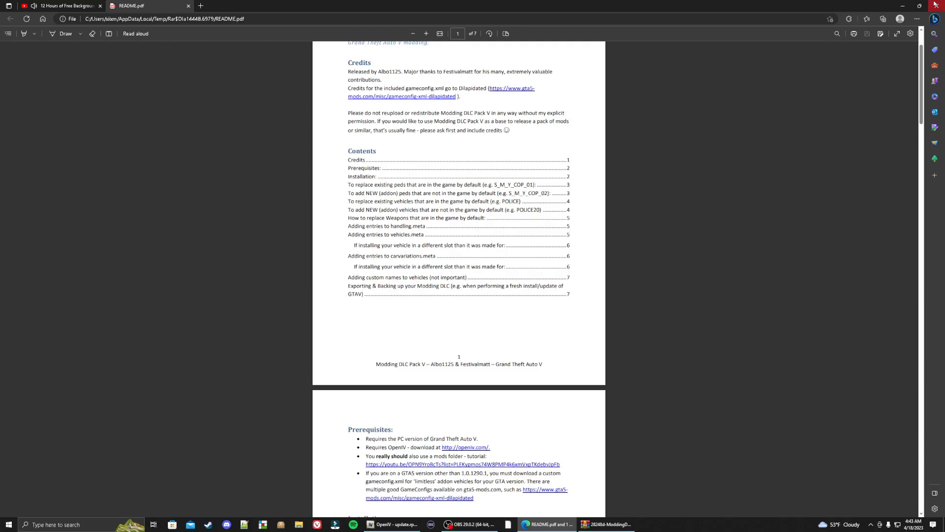
click(935, 4)
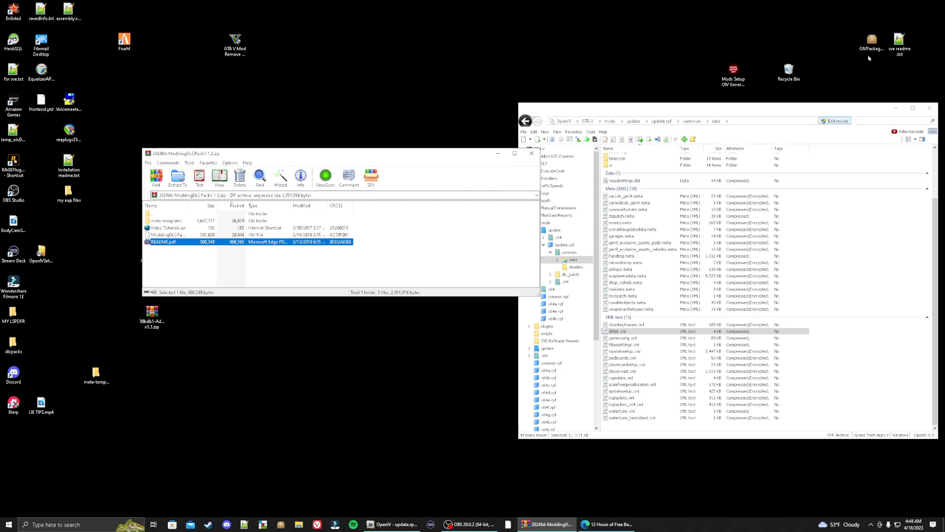
Close the Modding DLC Pack V archive and delete its zip file from the desktop.
click(533, 154)
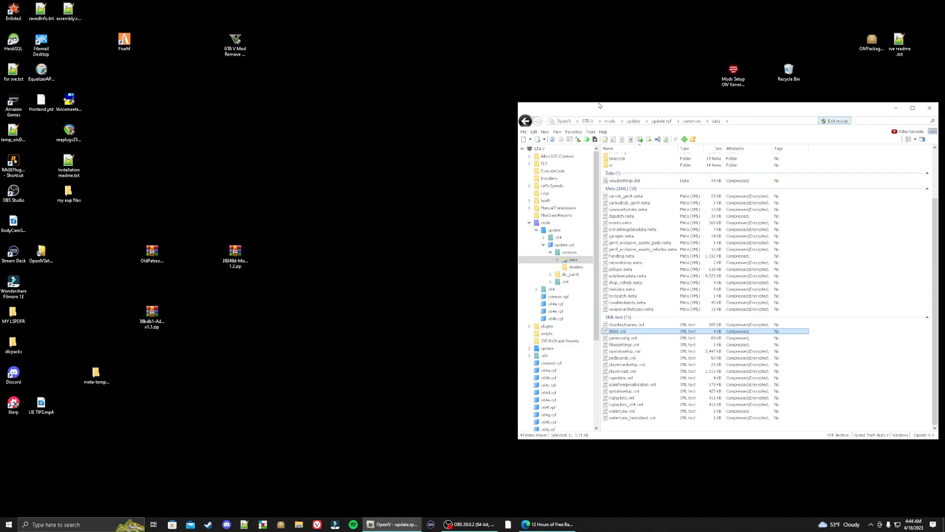
drag(619, 113, 624, 138)
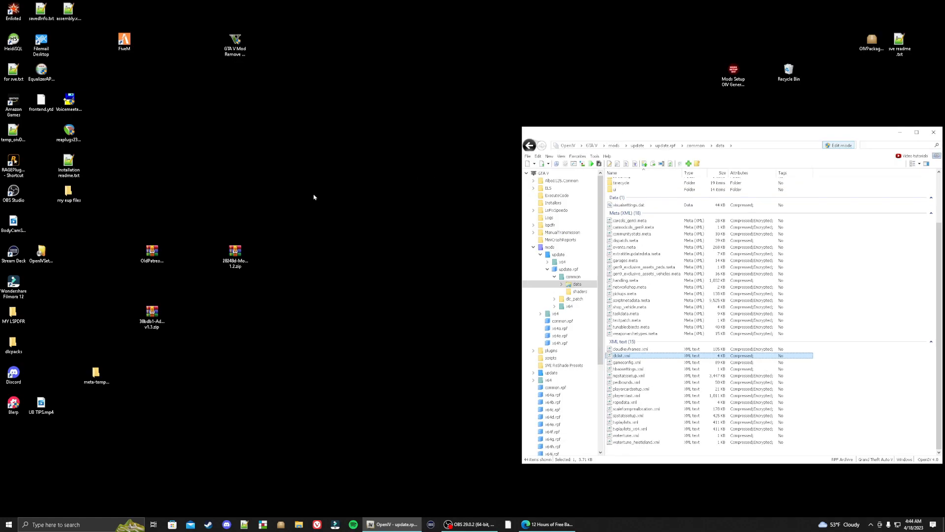
drag(152, 316, 265, 345)
drag(236, 256, 162, 145)
right_click(158, 141)
click(179, 289)
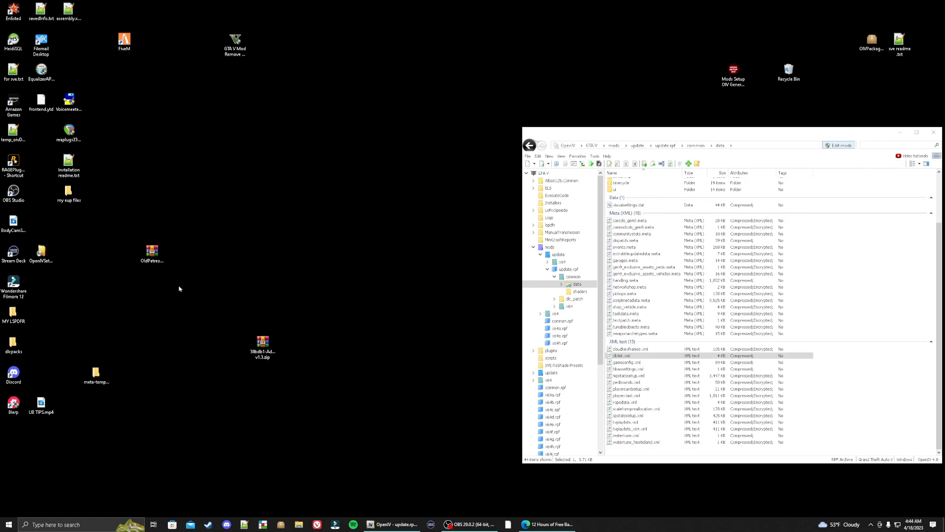
Open the Addon_Creator_Vehicles v1.3 zip in WinRAR and move its window clear of the desktop's free area.
drag(268, 353, 268, 294)
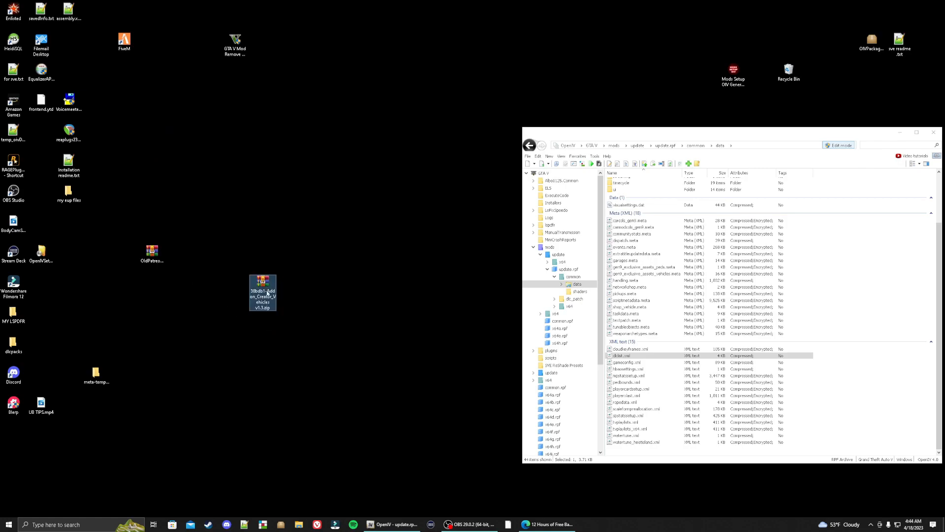
right_click(268, 293)
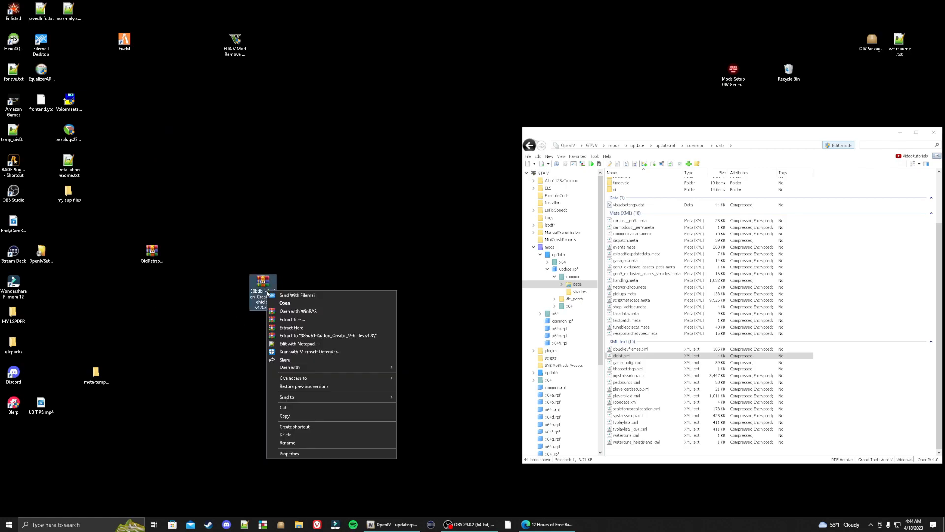
click(296, 312)
click(319, 276)
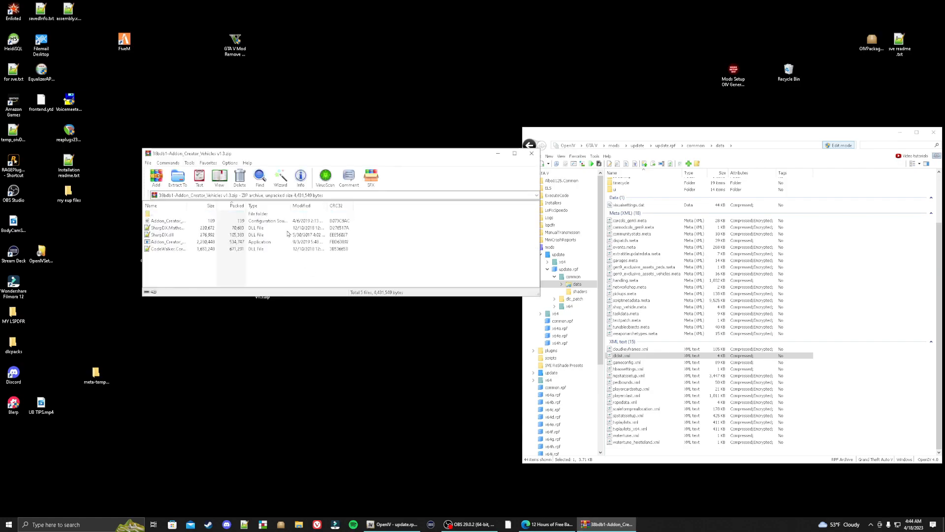
click(301, 147)
drag(302, 158, 296, 320)
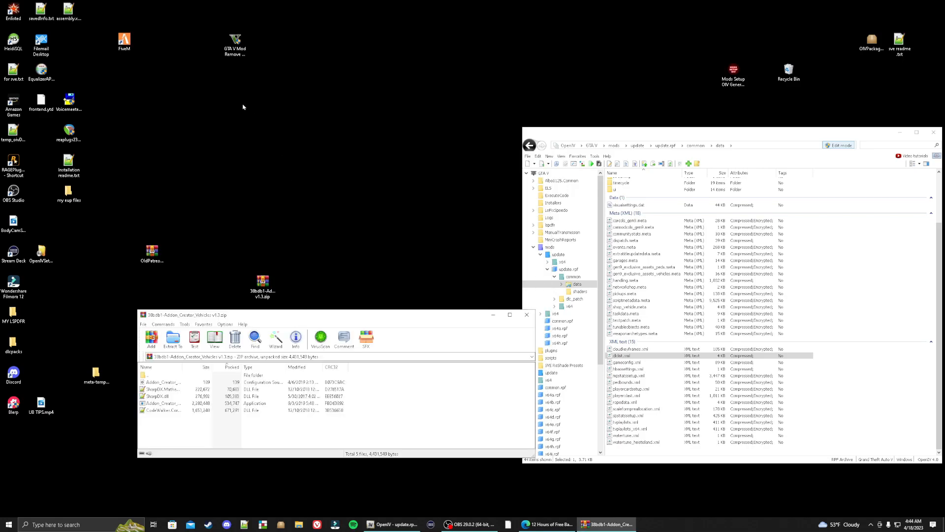
Create a desktop folder named "make add-on cars".
right_click(230, 113)
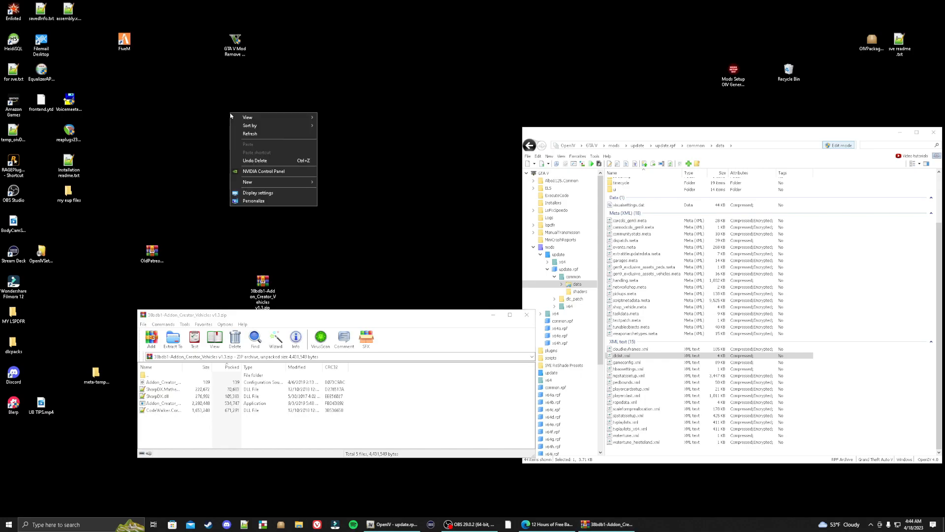
mouse_move(269, 187)
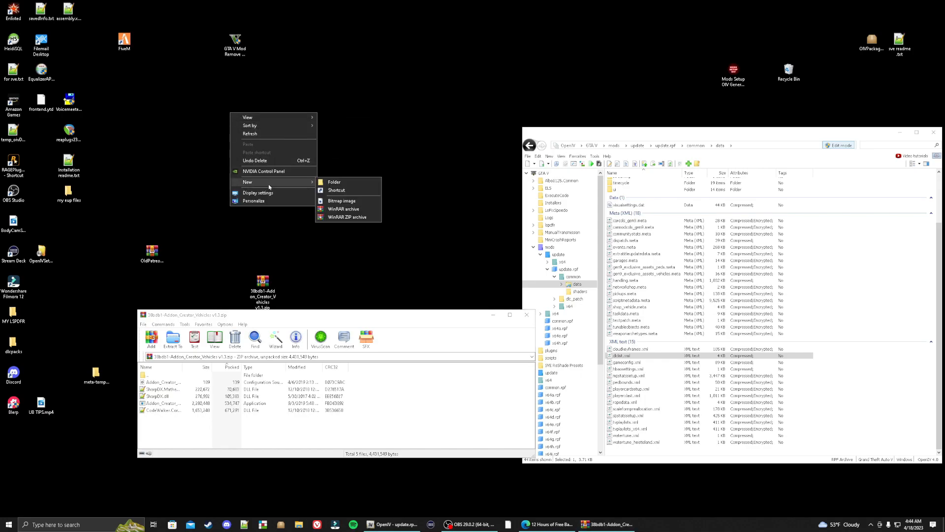
click(331, 183)
key(BackSpace)
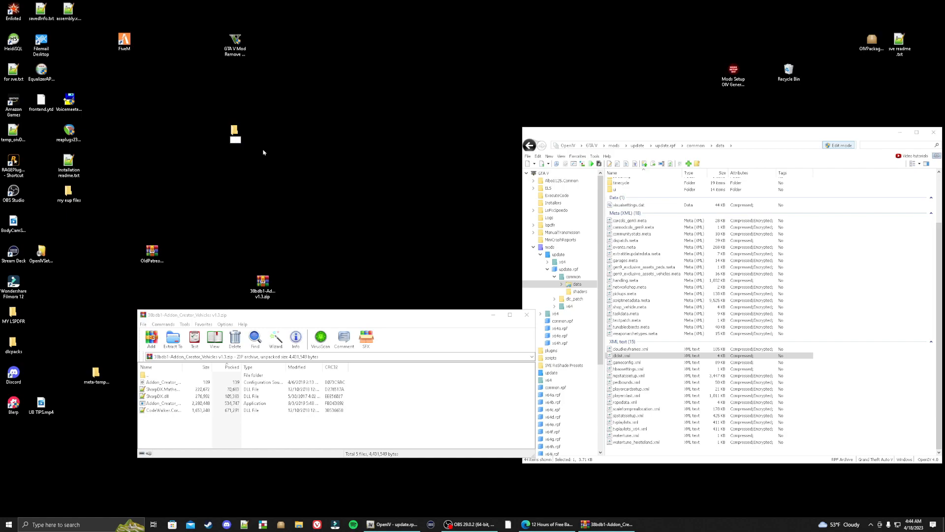
text(make add-on co)
key(Return)
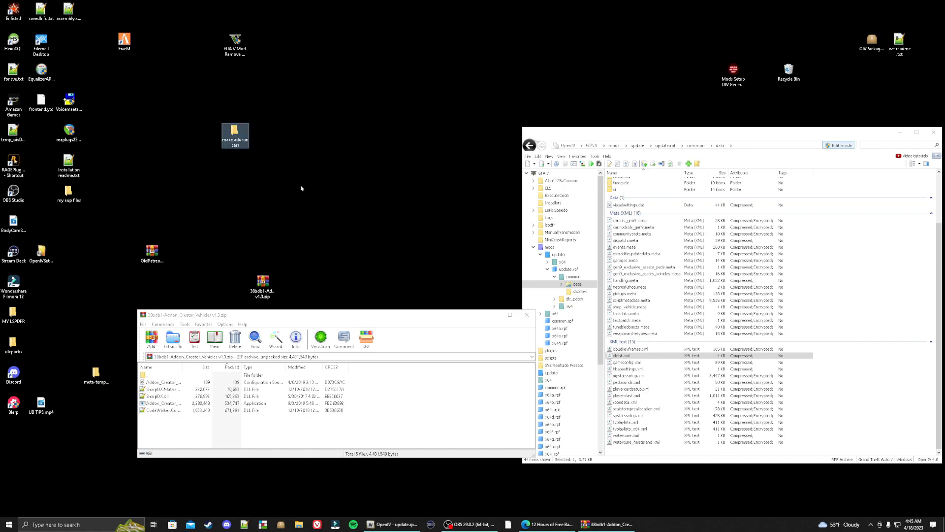
Extract all files of the Addon_Creator_Vehicles archive into the "make add-on cars" folder and close the archive.
click(368, 429)
drag(369, 429, 235, 132)
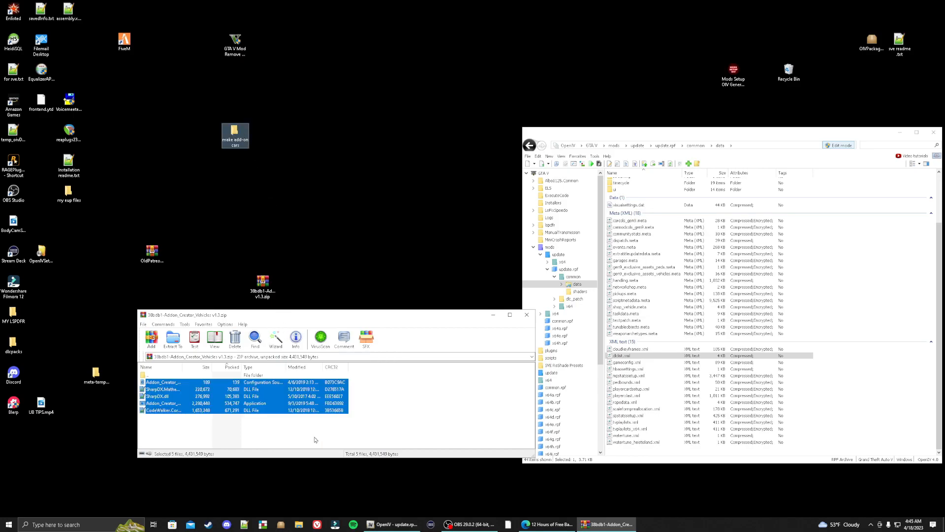
click(527, 315)
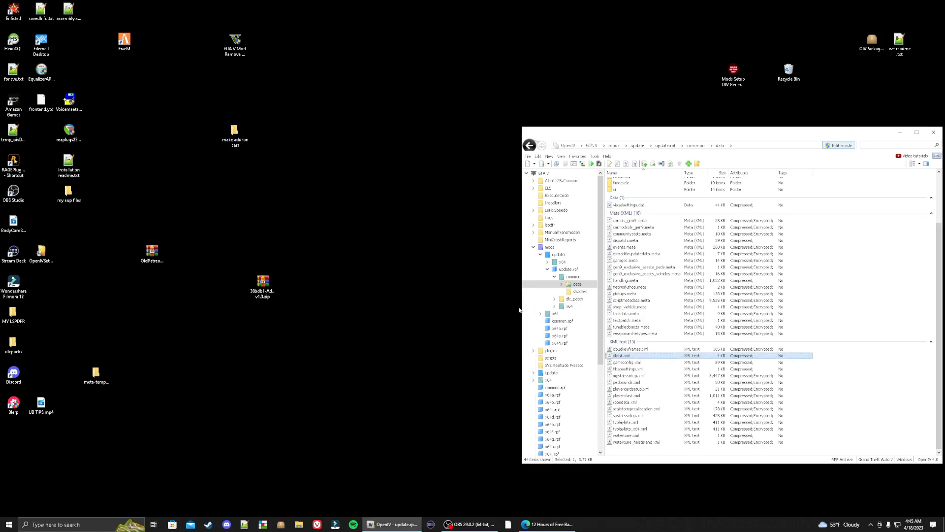
Launch Addon_Creator_Vehicles.exe from the "make add-on cars" folder and choose Police as the vehicle type.
drag(235, 129, 236, 143)
double_click(236, 143)
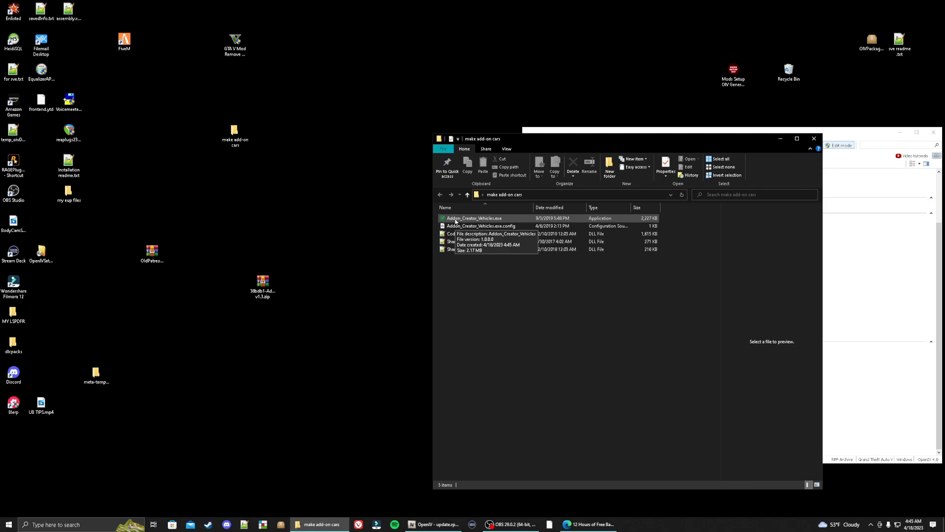
click(456, 220)
double_click(455, 219)
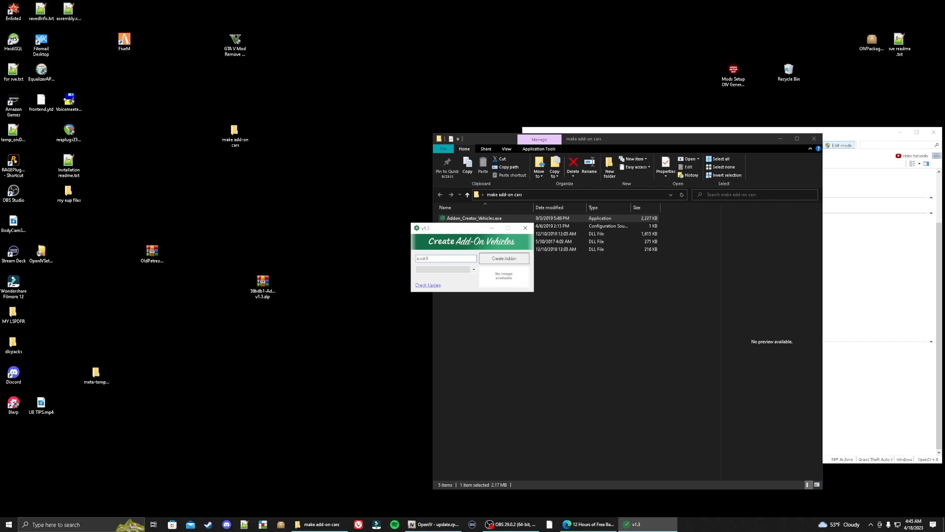
click(472, 269)
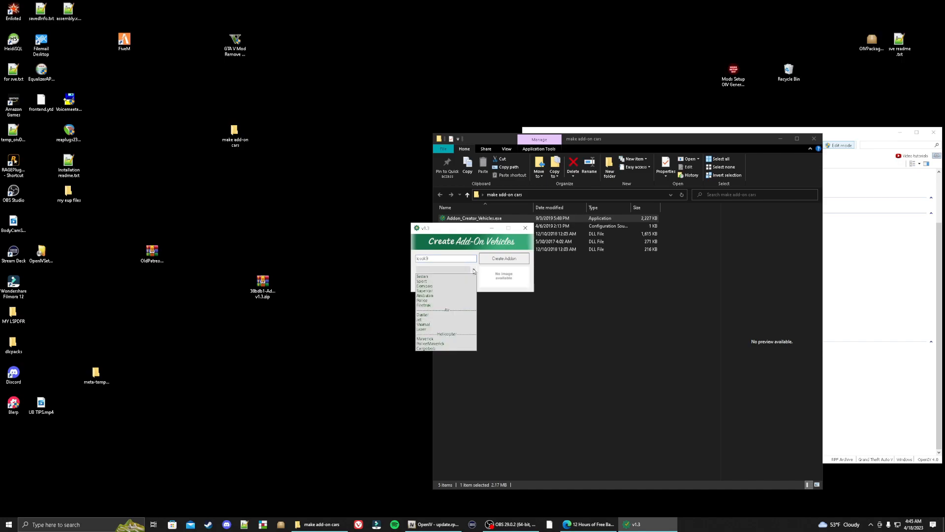
click(429, 300)
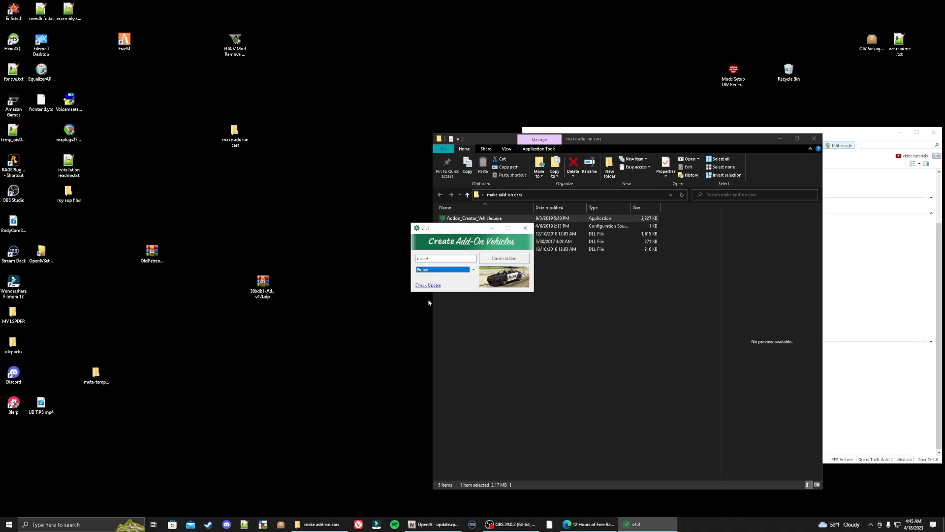
Create the lcsok9 police add-on pack with the desktop as save location and move its folder to a free desktop area.
click(502, 260)
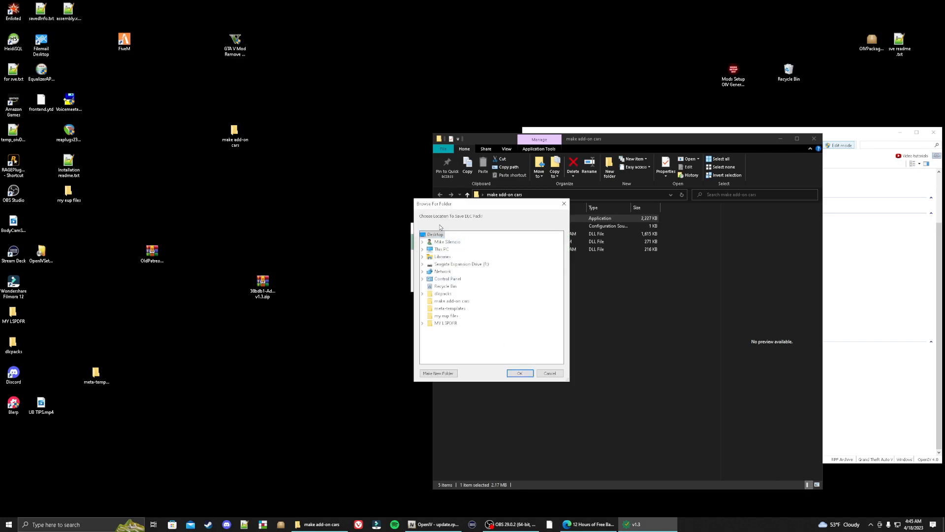
click(511, 373)
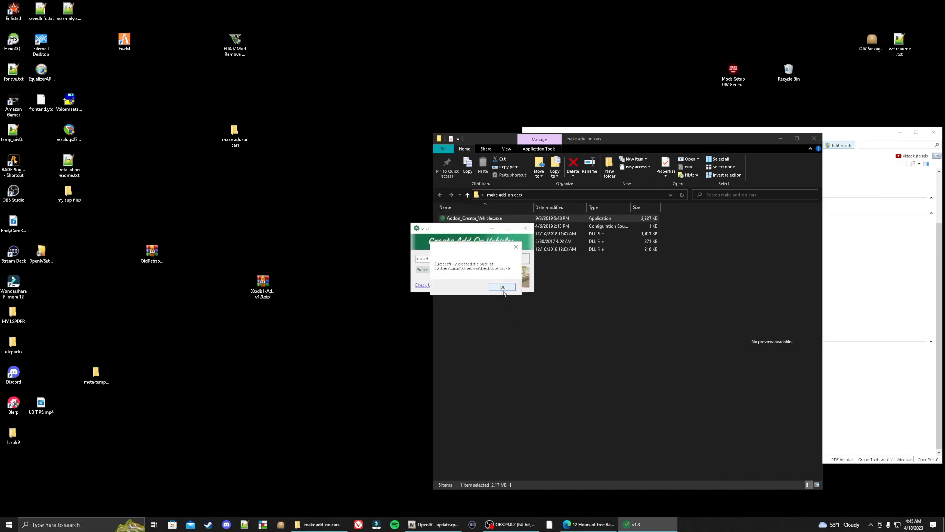
click(502, 287)
drag(14, 442, 232, 379)
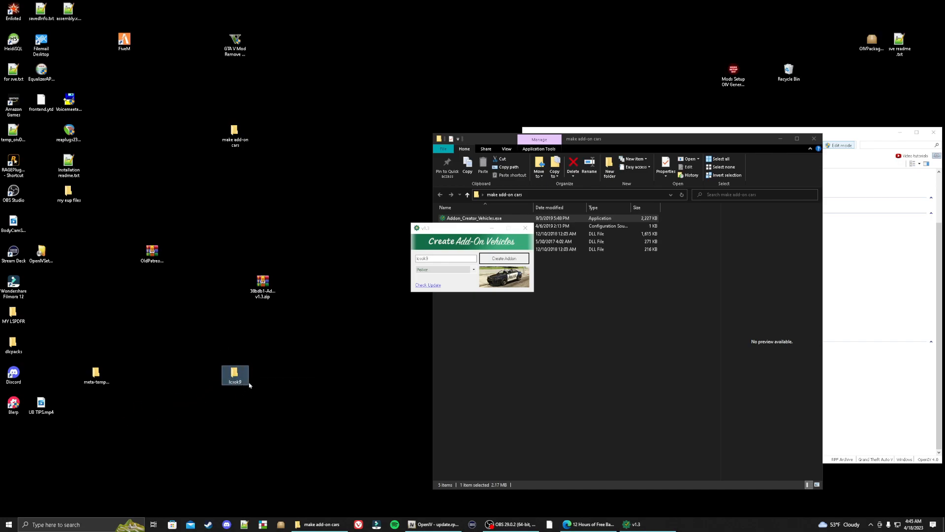
Close the add-on creator and its folder window, and move the "make add-on cars" folder beside the other desktop icons.
click(526, 229)
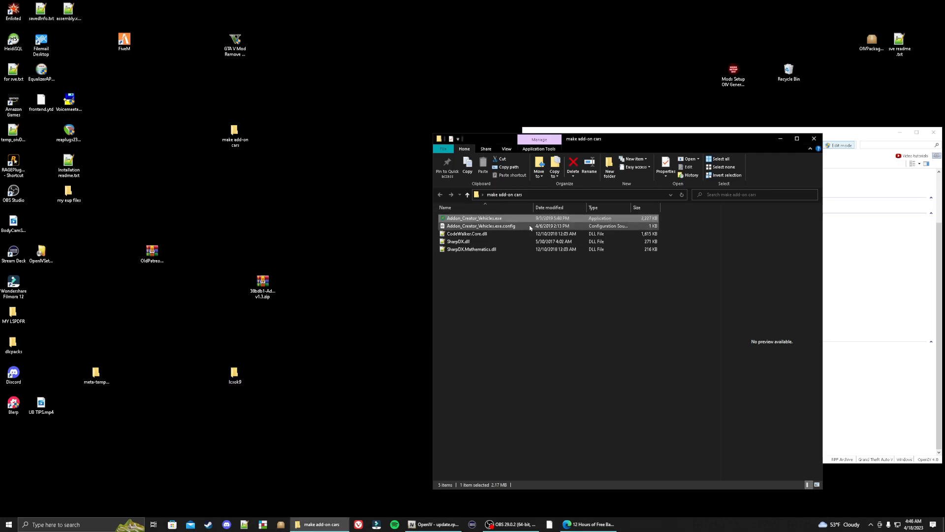
click(812, 140)
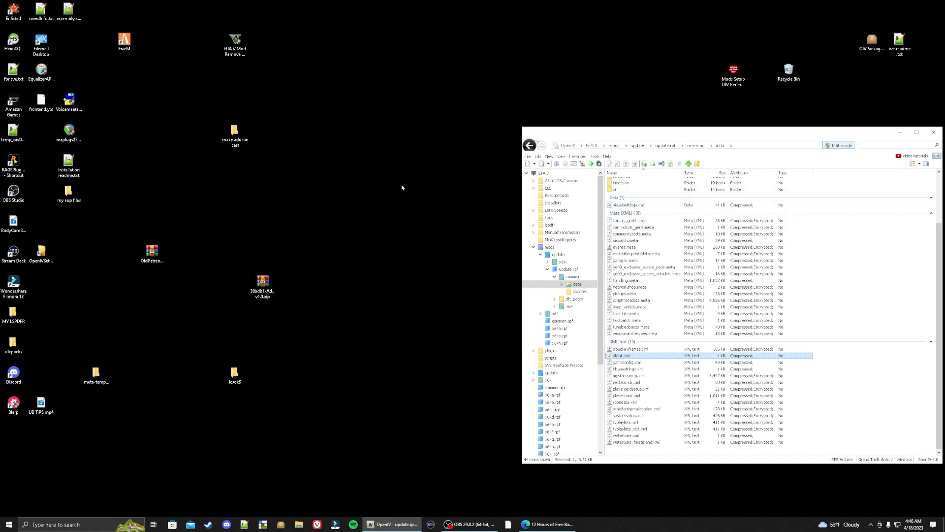
drag(235, 132, 115, 104)
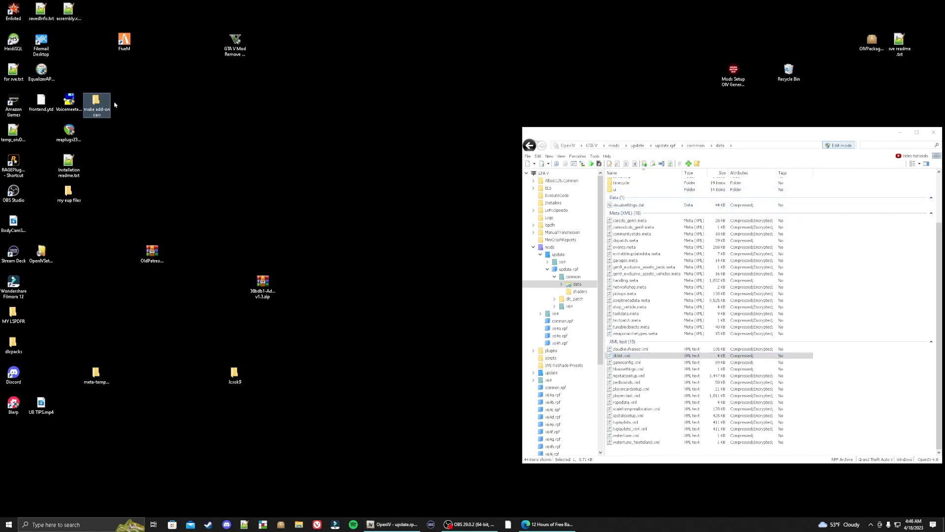
click(357, 166)
Switch to OpenIV and open the mods/update/x64/dlcpacks folder.
drag(665, 133, 579, 121)
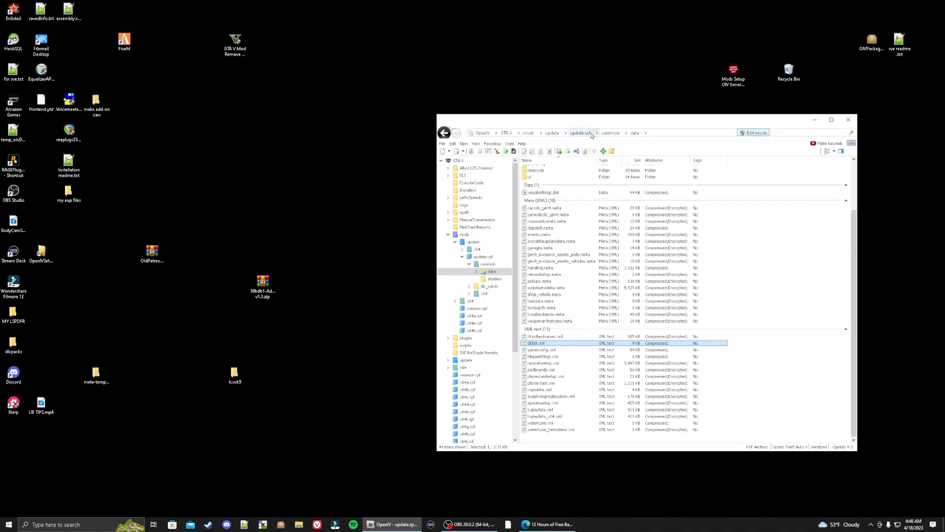
click(528, 134)
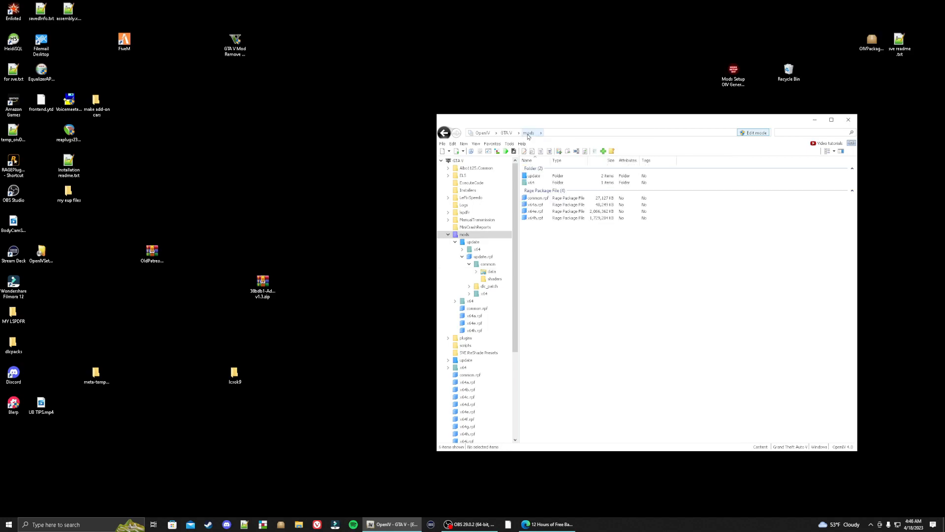
double_click(538, 177)
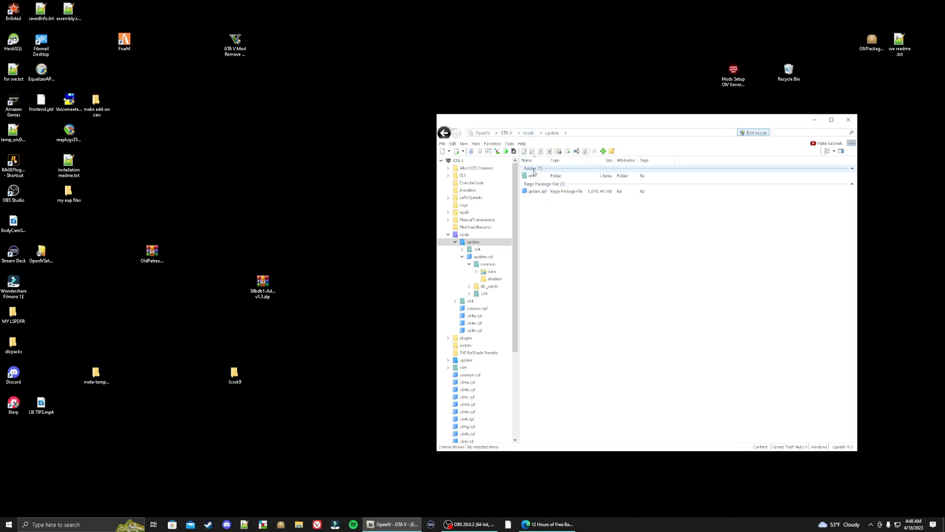
click(535, 177)
double_click(535, 177)
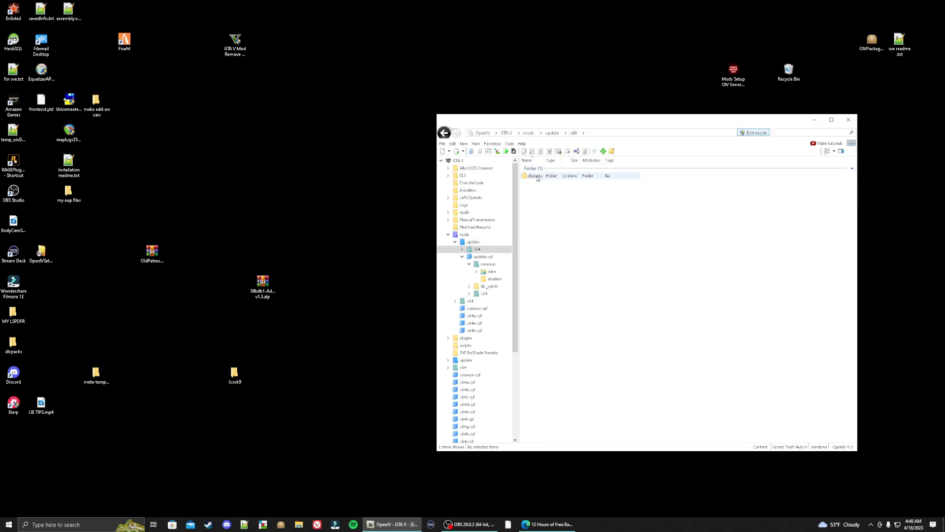
double_click(538, 176)
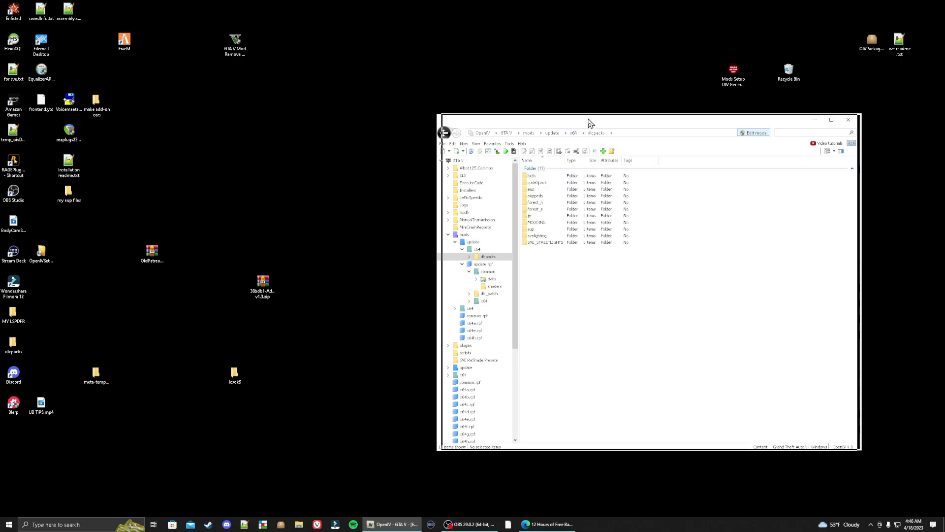
drag(586, 120, 606, 118)
click(513, 142)
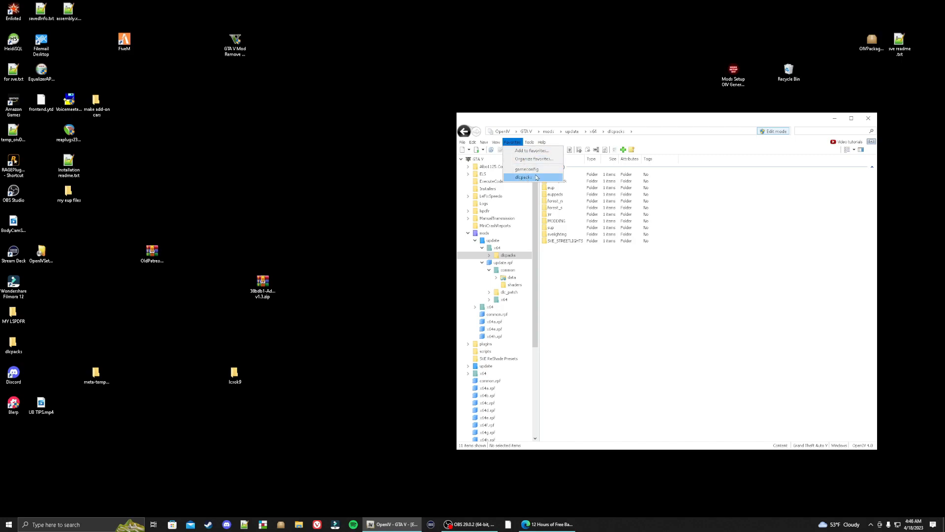
click(692, 204)
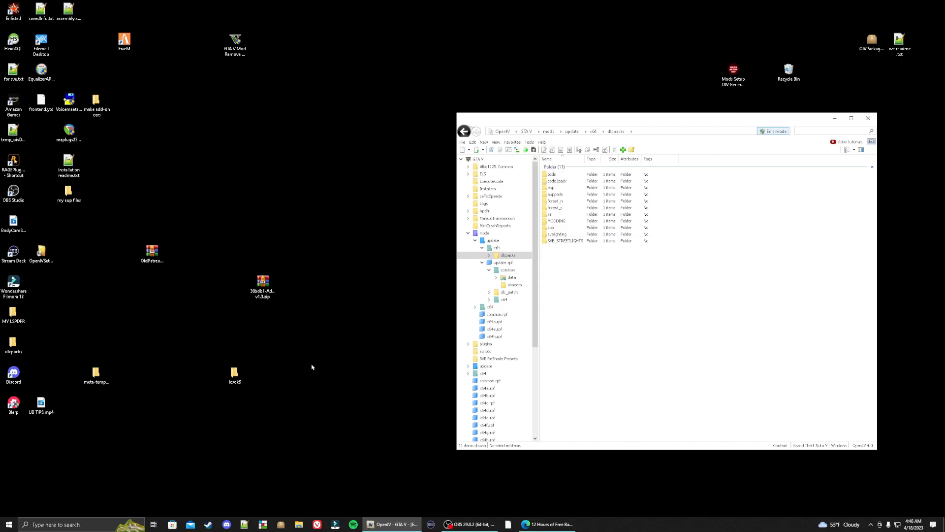
Copy the lcsok9 folder from the desktop into the mods dlcpacks folder.
click(237, 379)
drag(238, 379, 565, 261)
click(244, 155)
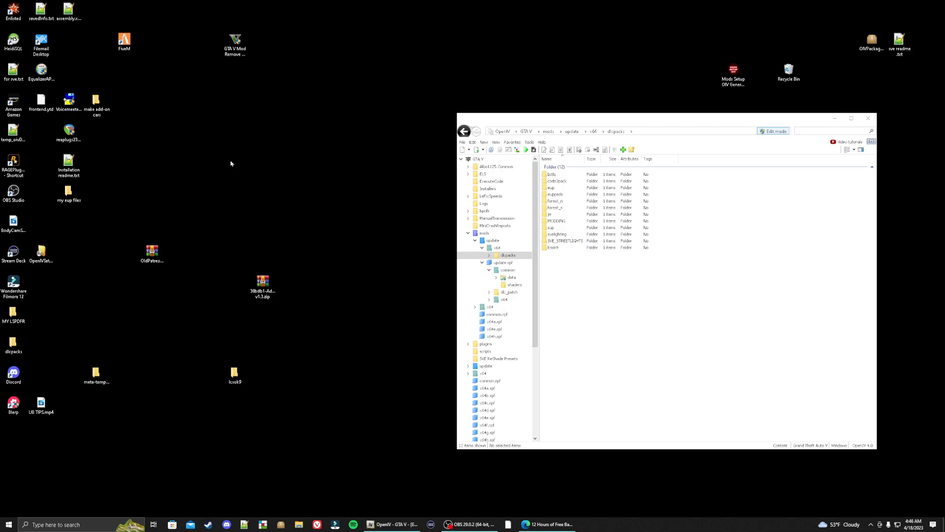
Create a desktop folder named "metas".
right_click(231, 164)
mouse_move(295, 229)
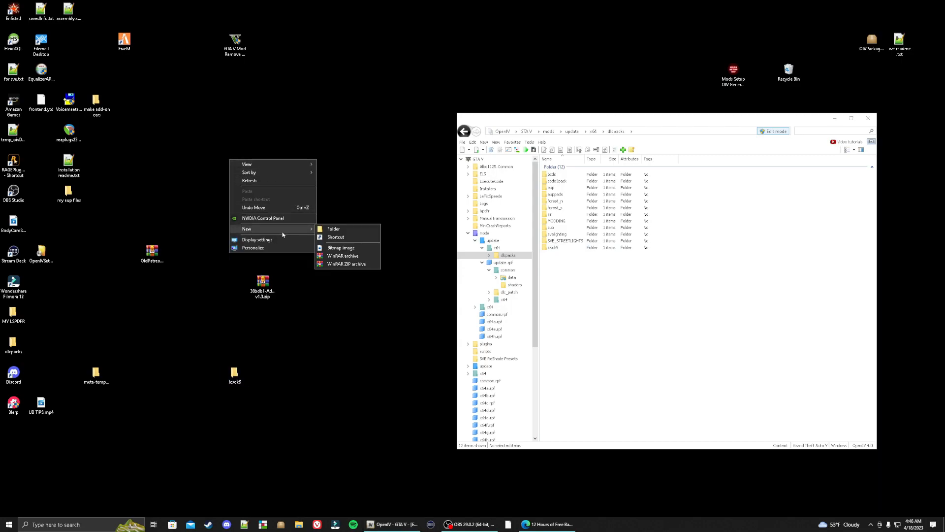
click(333, 230)
key(BackSpace)
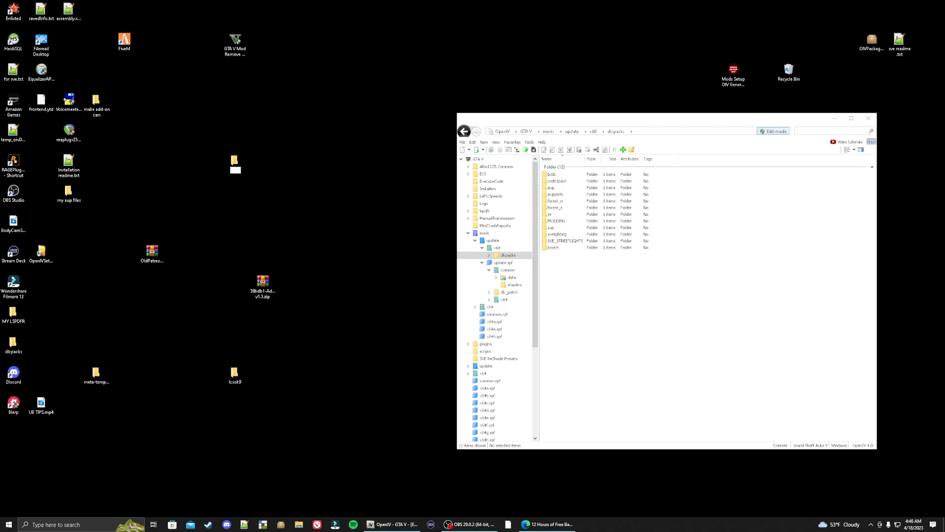
text(metas)
key(Return)
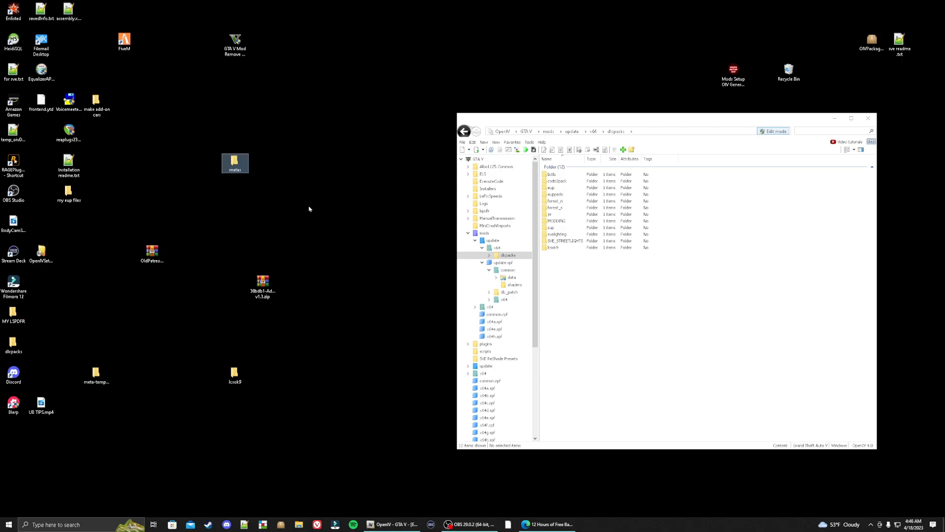
Extract vehicles.meta from common/data/levels/gta5 in the lcsok9 dlc.rpf into the desktop "metas" folder.
double_click(566, 248)
click(566, 174)
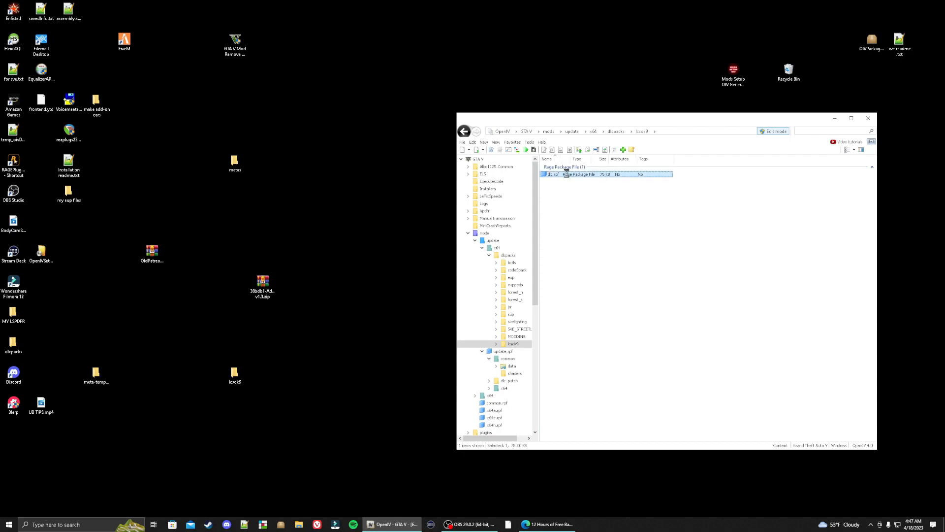
double_click(567, 175)
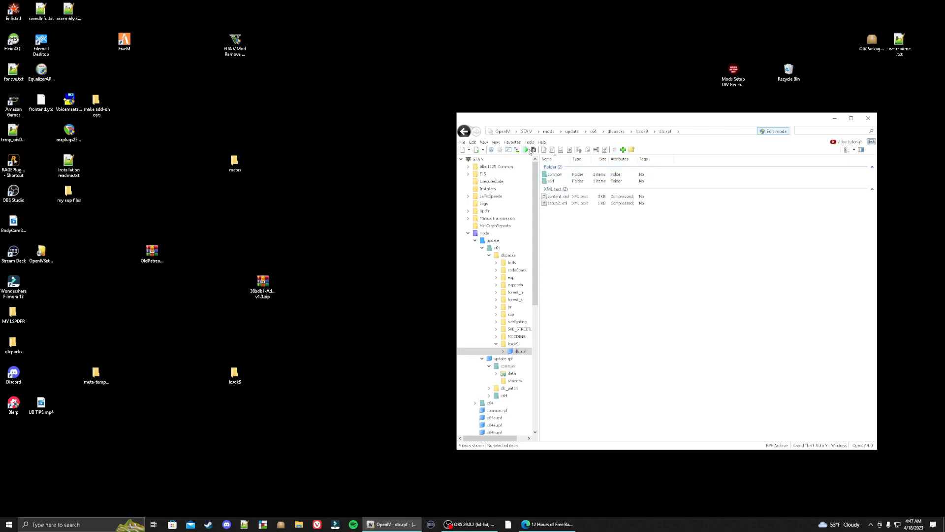
double_click(561, 175)
double_click(561, 175)
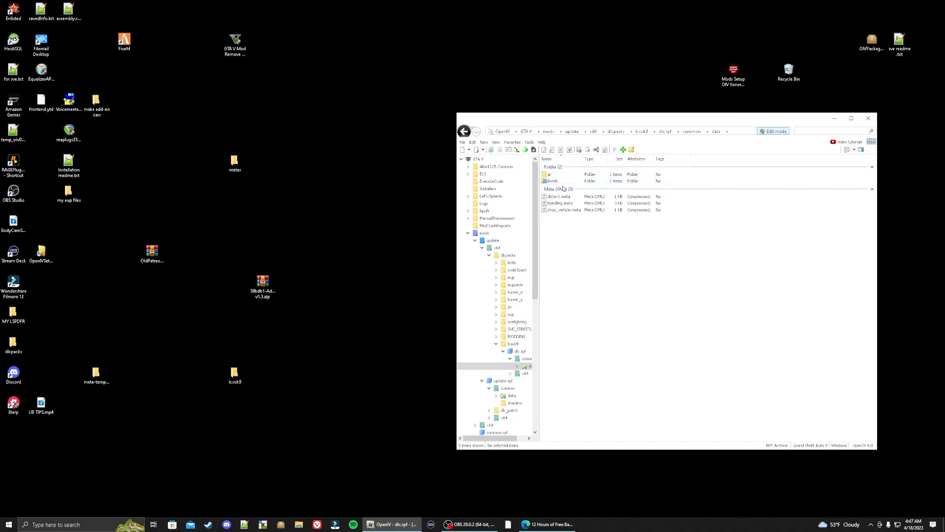
double_click(560, 182)
double_click(560, 176)
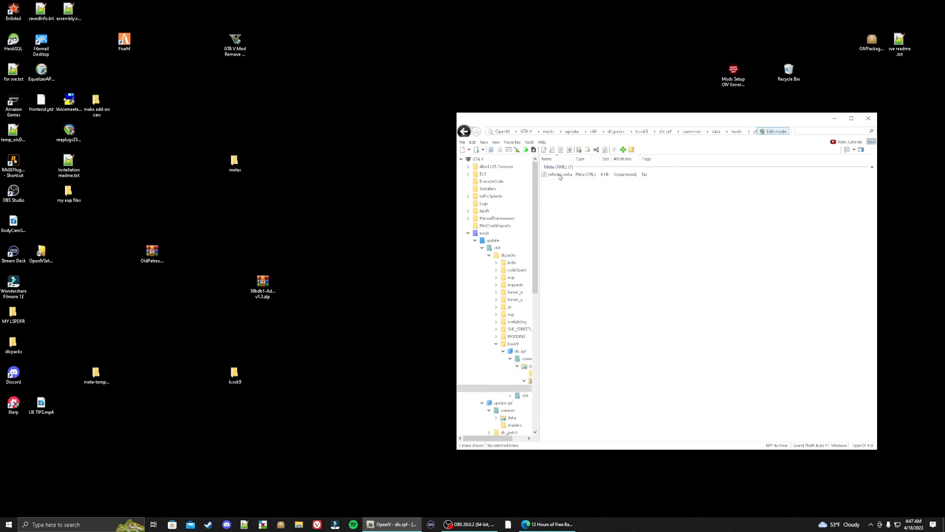
drag(560, 177, 235, 162)
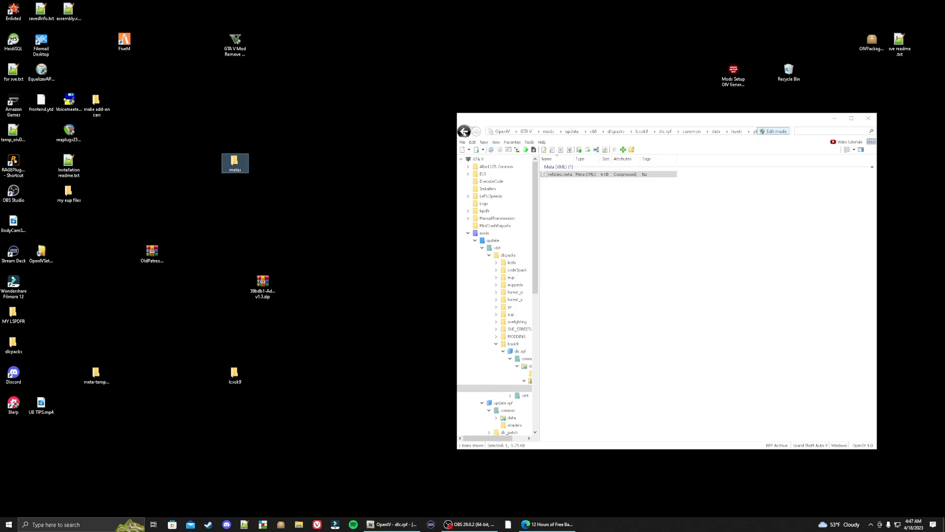
Extract handling.meta from the lcsok9 archive's common/data folder into the "metas" folder.
click(464, 131)
click(464, 131)
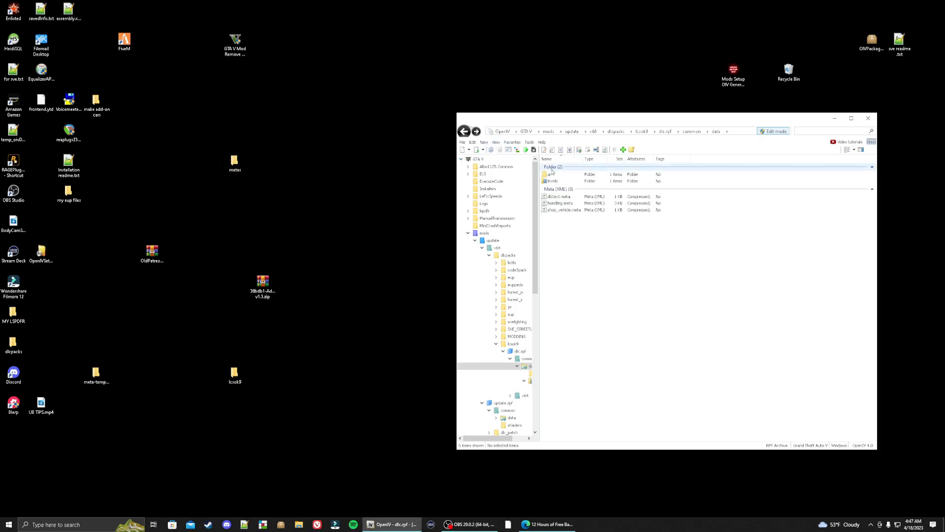
drag(568, 206, 234, 164)
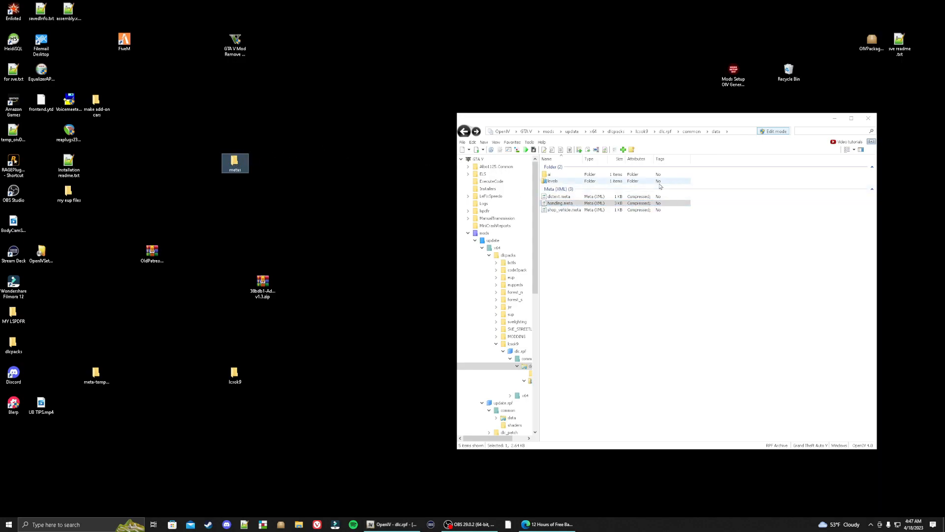
Delete the lcsok9 folder from the mods dlcpacks folder.
click(617, 132)
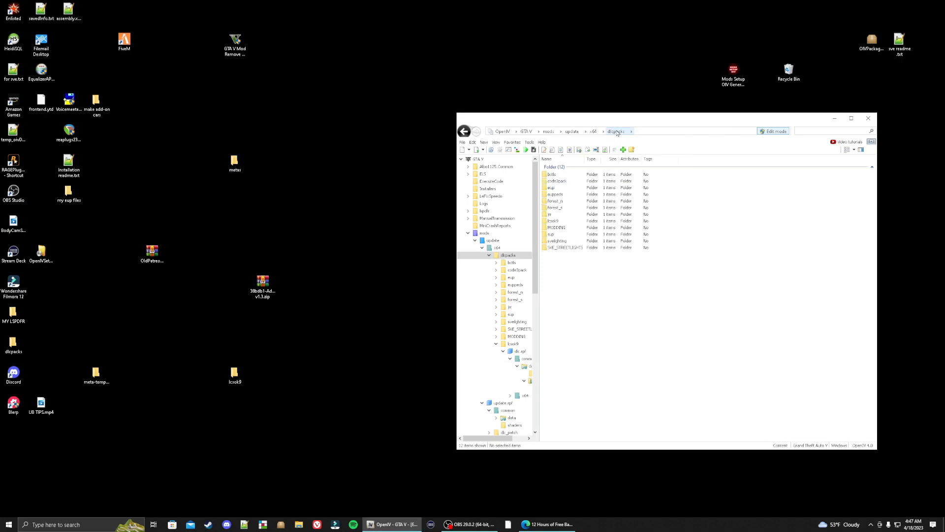
click(559, 222)
right_click(559, 222)
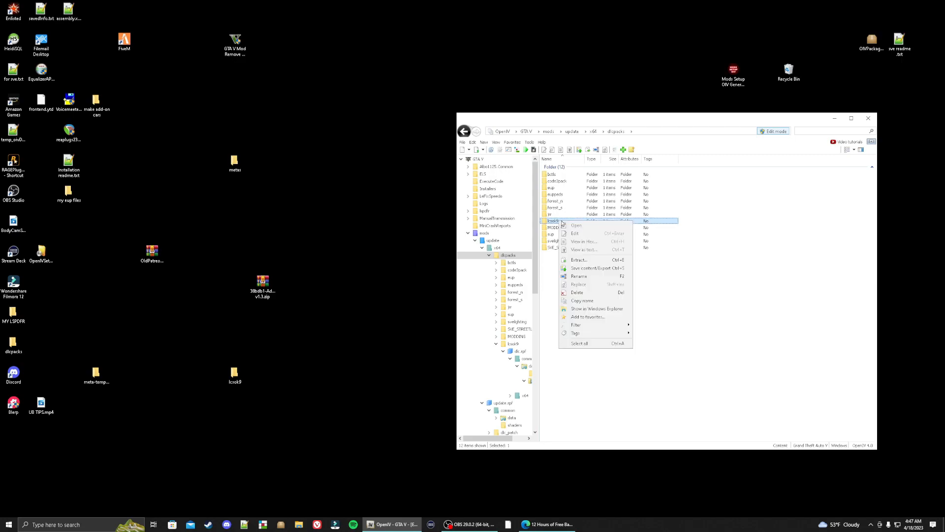
click(576, 293)
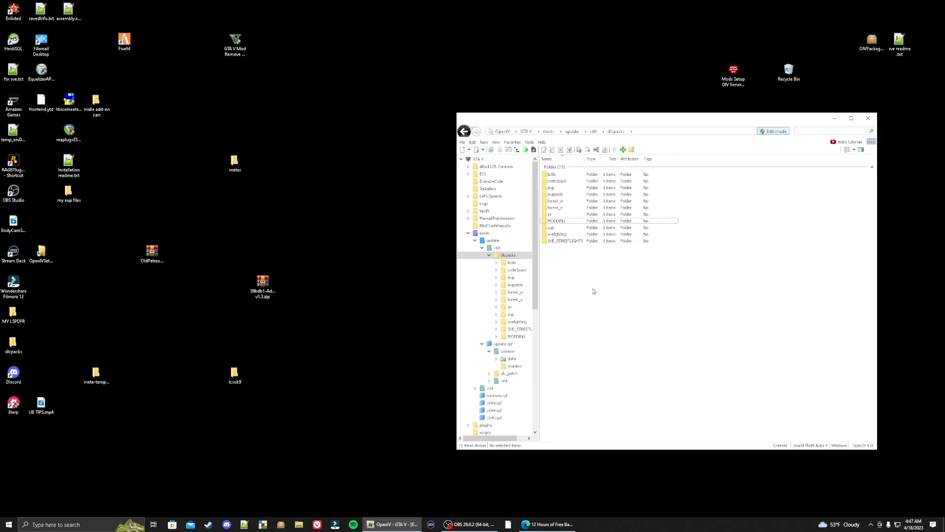
Open the dlc.rpf archive in the MODDING dlcpack and bring the OpenIV window and "metas" folder into clear positions.
click(561, 223)
click(561, 221)
double_click(571, 220)
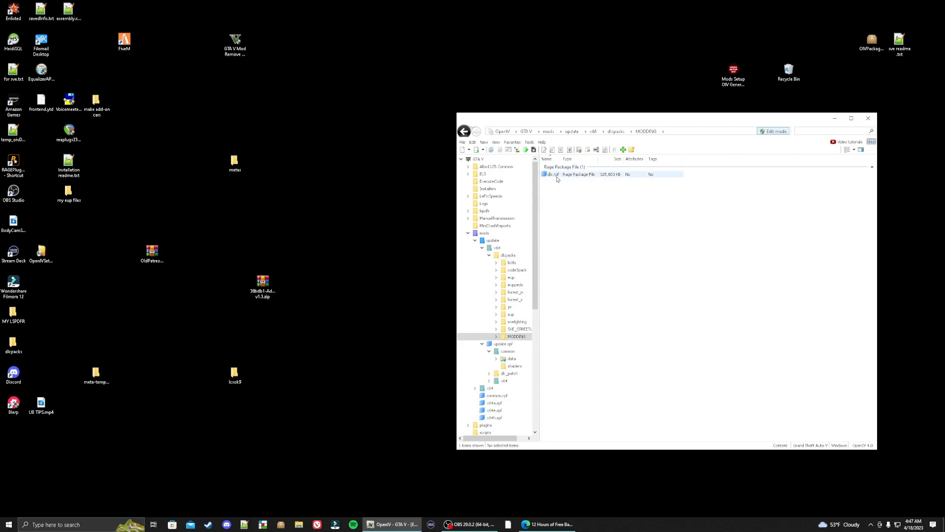
double_click(557, 176)
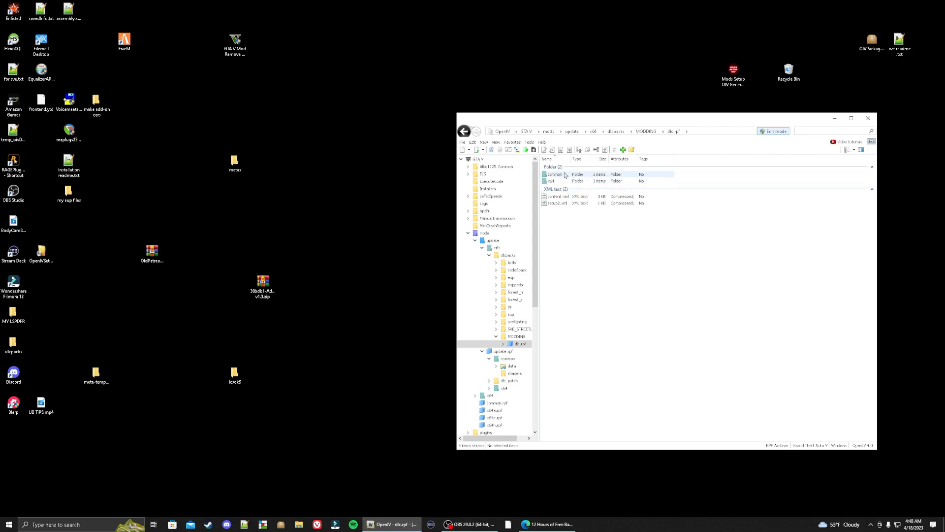
drag(610, 118, 665, 117)
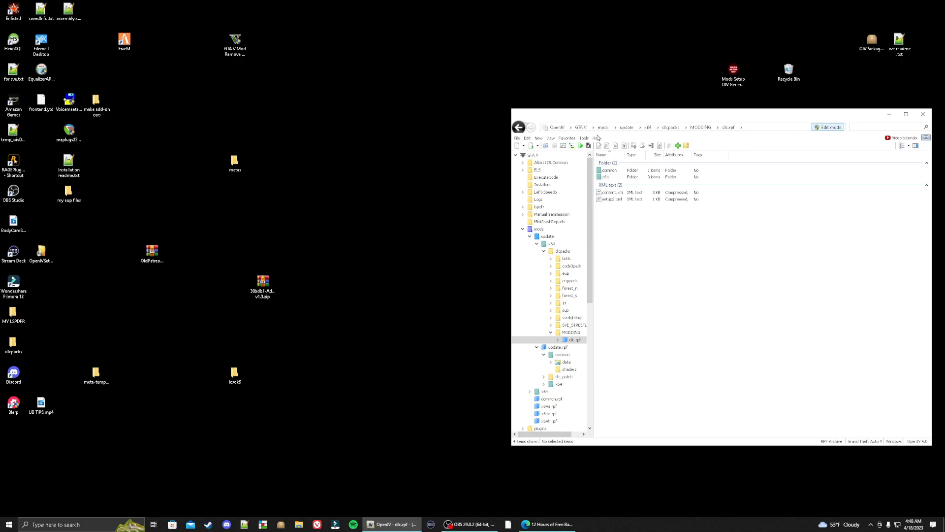
click(236, 165)
drag(235, 165, 302, 165)
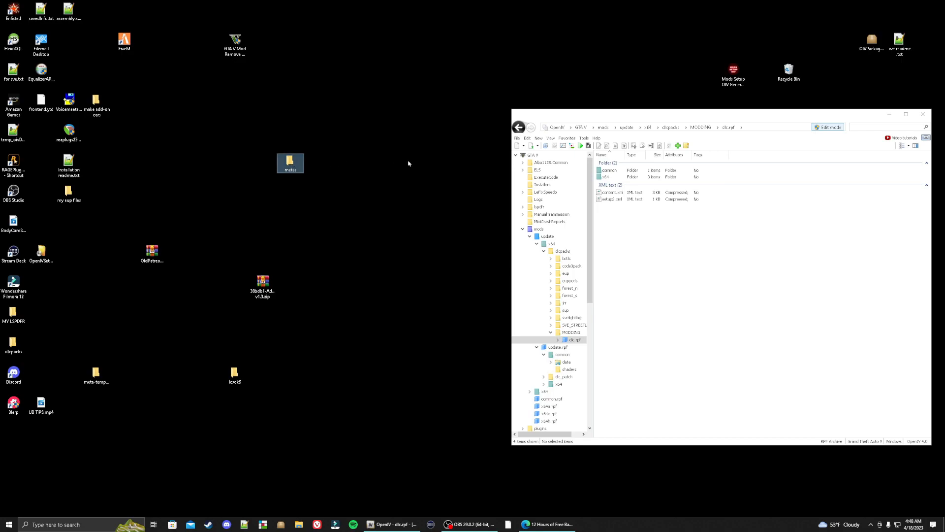
Open common/data/levels/gta5 inside the MODDING dlc.rpf, where vehicles.meta is stored.
double_click(606, 170)
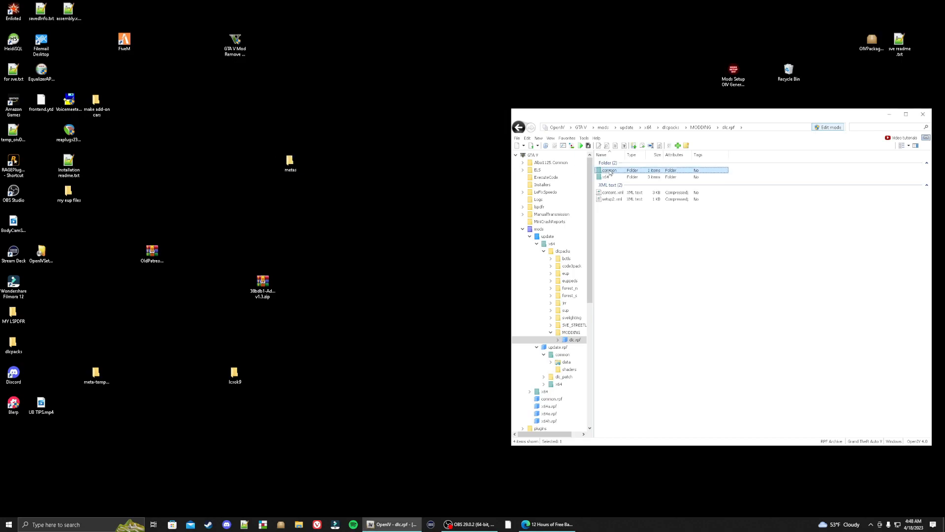
double_click(606, 170)
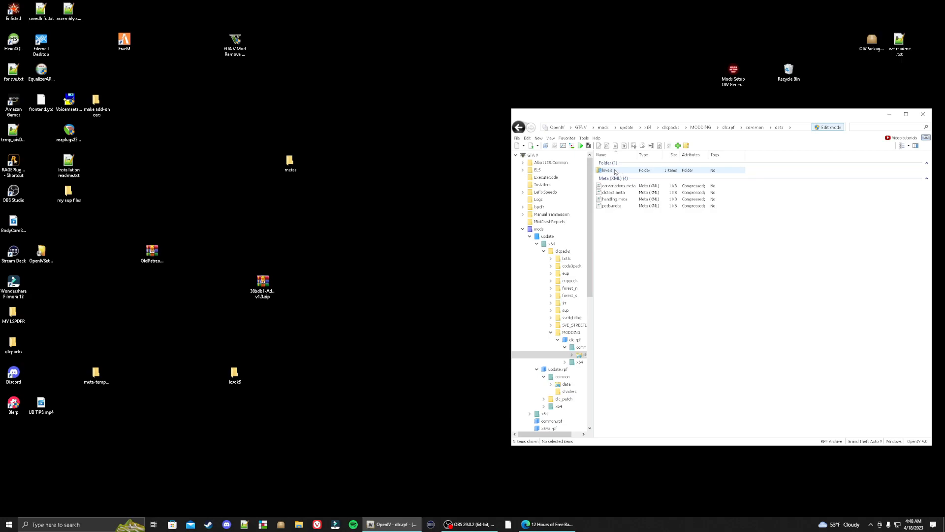
double_click(615, 172)
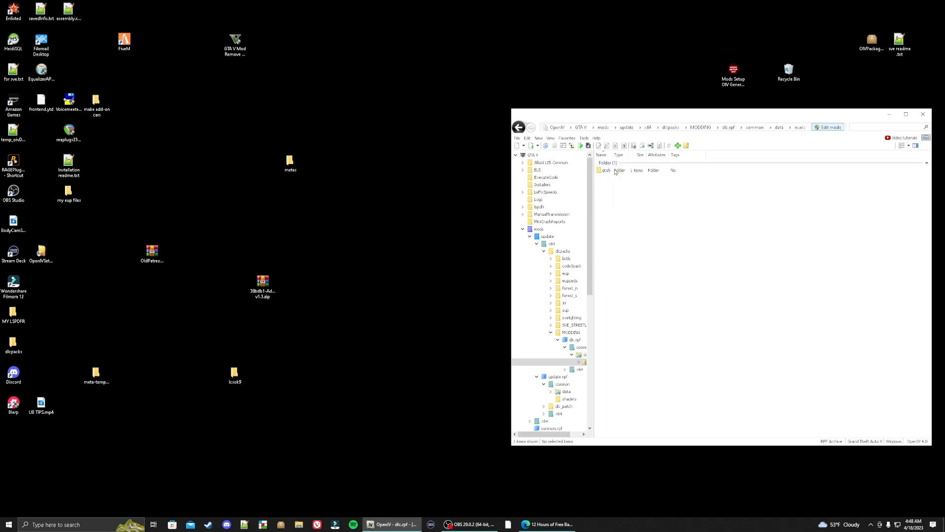
double_click(614, 170)
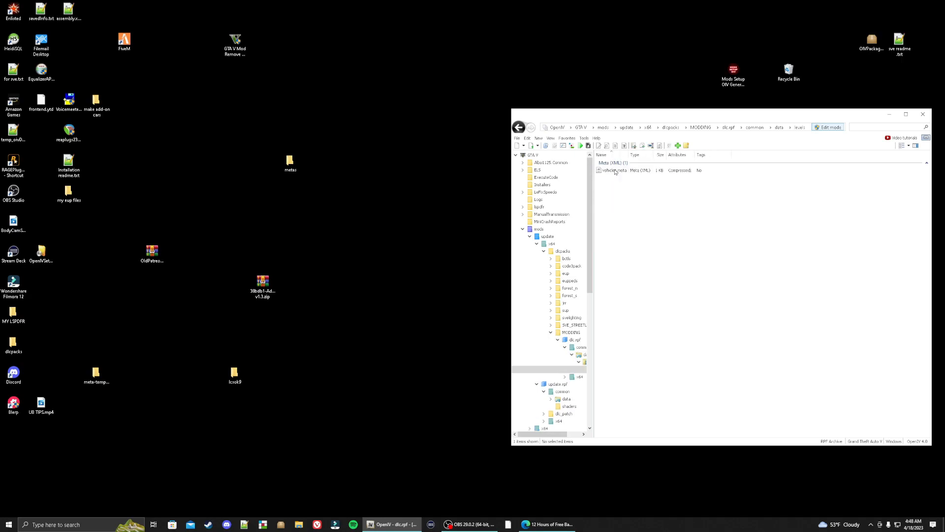
Open the MODDING pack's vehicles.meta for editing and place the open "metas" folder window beside it.
right_click(614, 170)
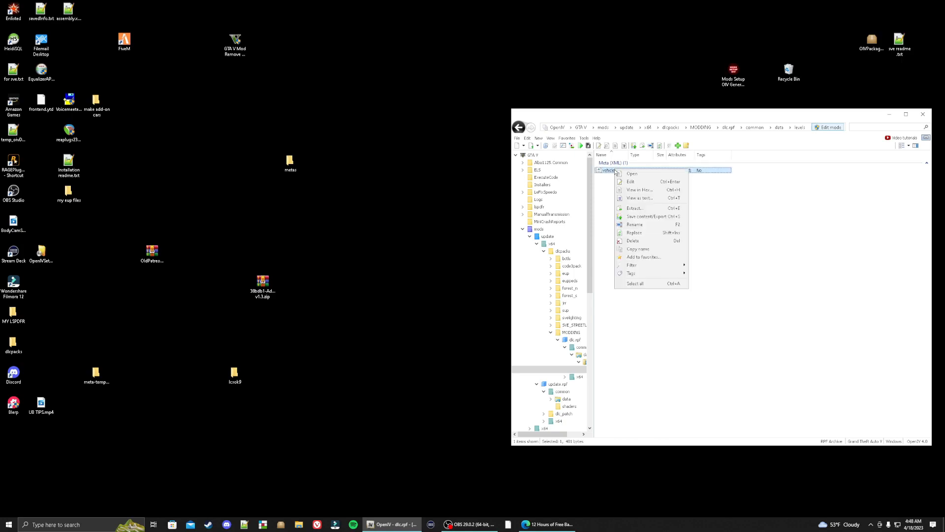
click(640, 184)
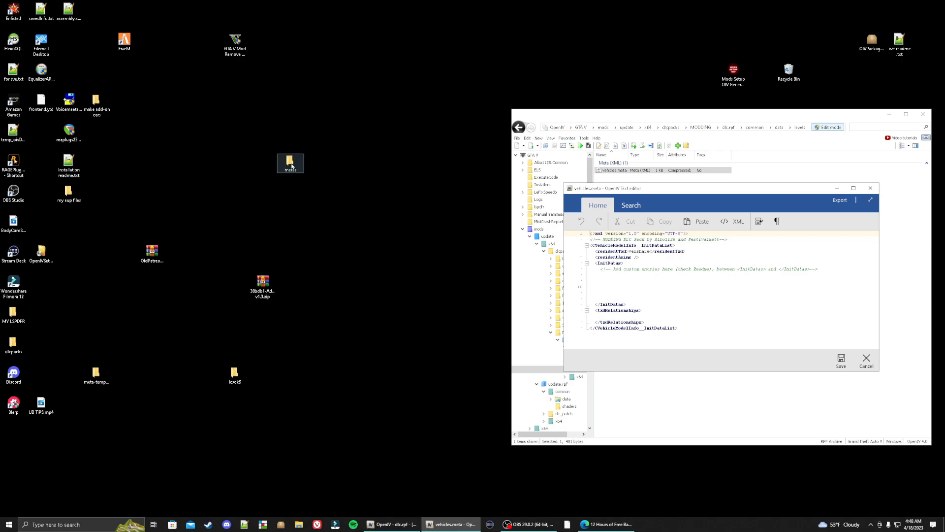
mouse_move(290, 162)
mouse_down()
mouse_move(264, 153)
mouse_move(282, 161)
mouse_up()
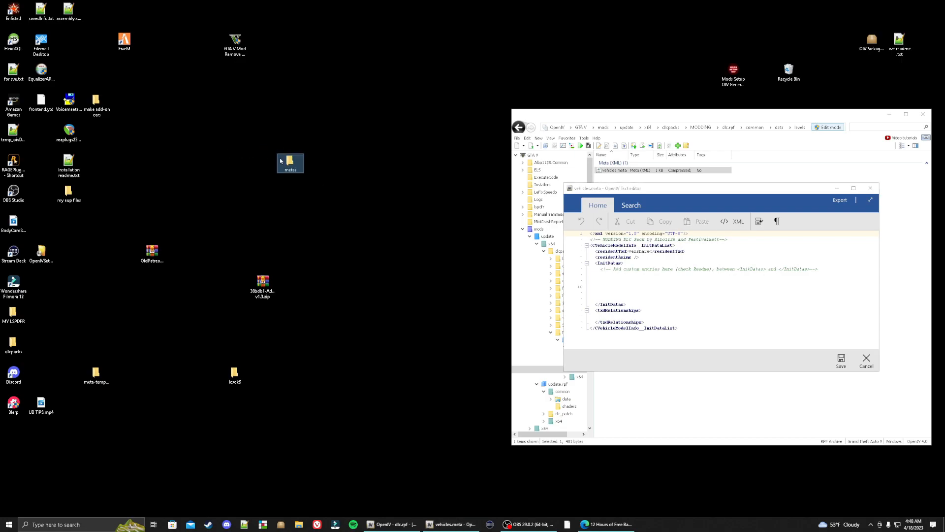
double_click(296, 166)
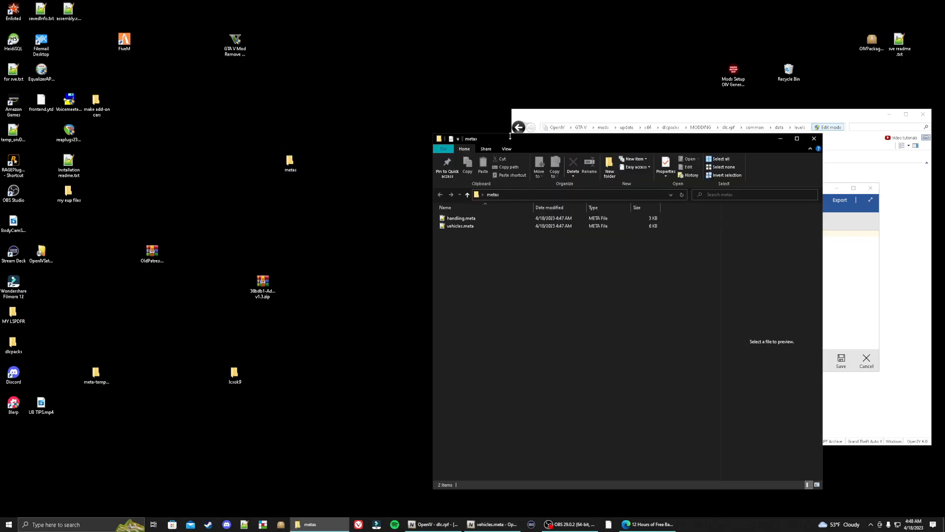
drag(524, 144, 181, 111)
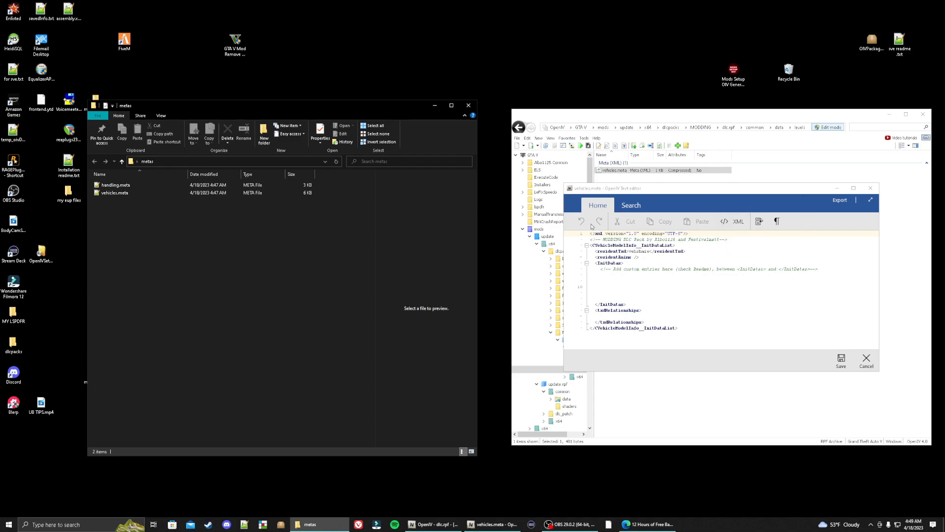
Open the extracted vehicles.meta in Notepad++, copy the complete lcsok9 <Item> block inside <InitDatas>, and close the editor.
click(123, 195)
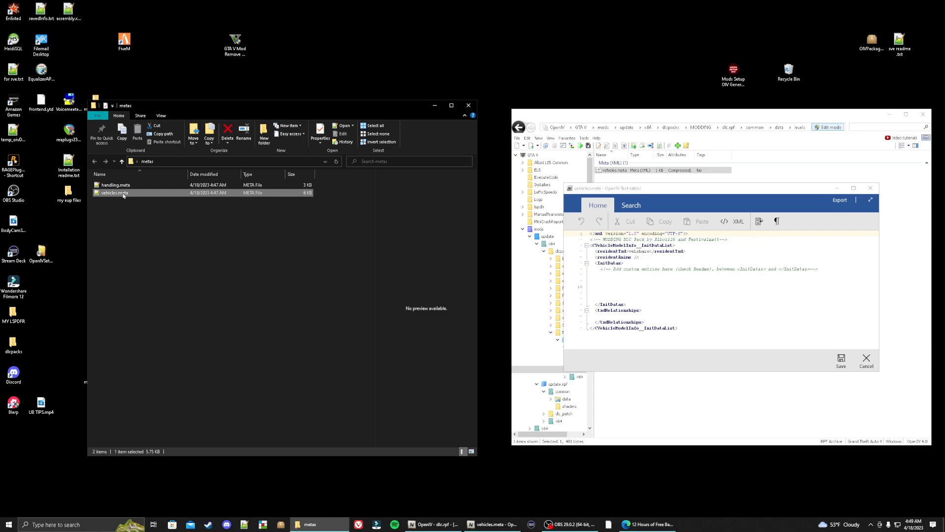
right_click(123, 196)
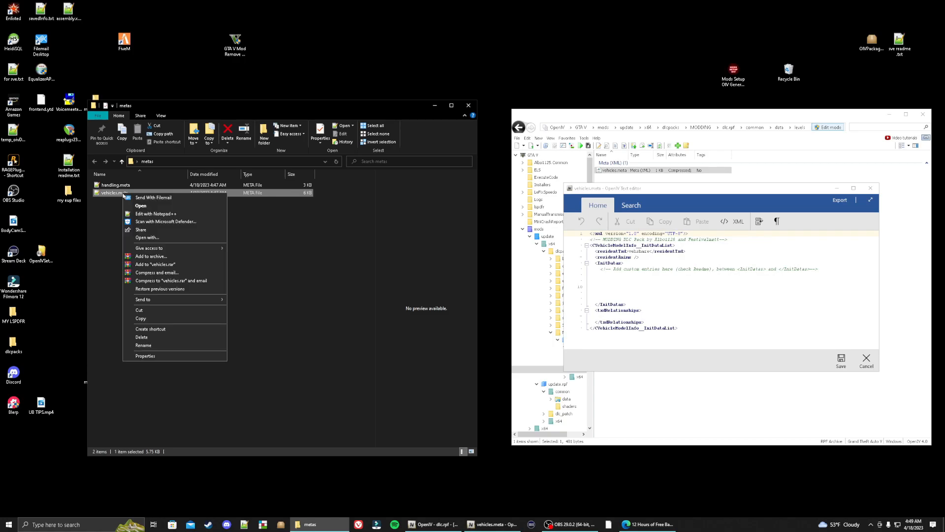
click(143, 217)
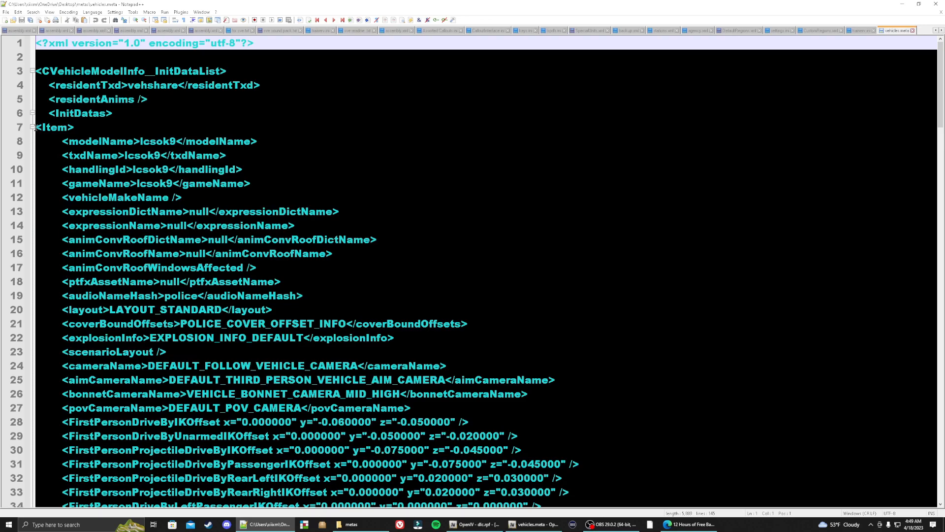
drag(35, 128, 150, 365)
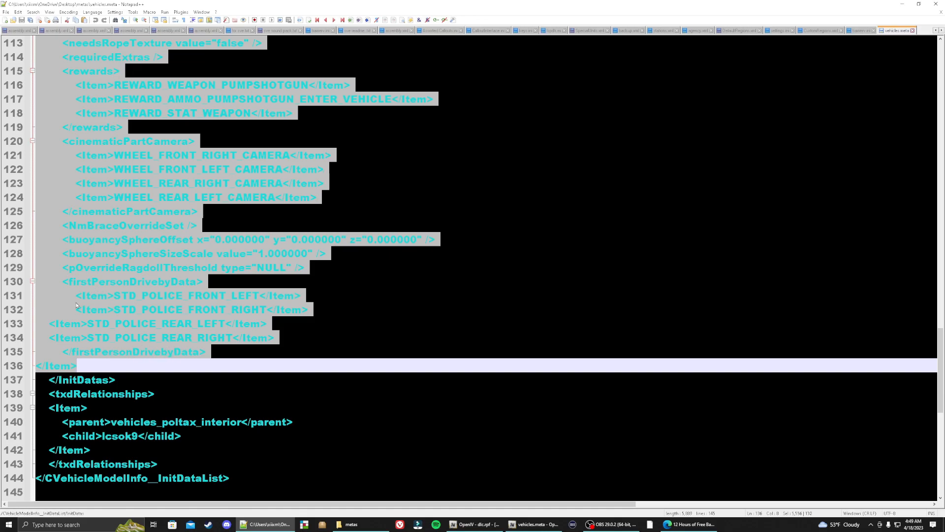
right_click(101, 254)
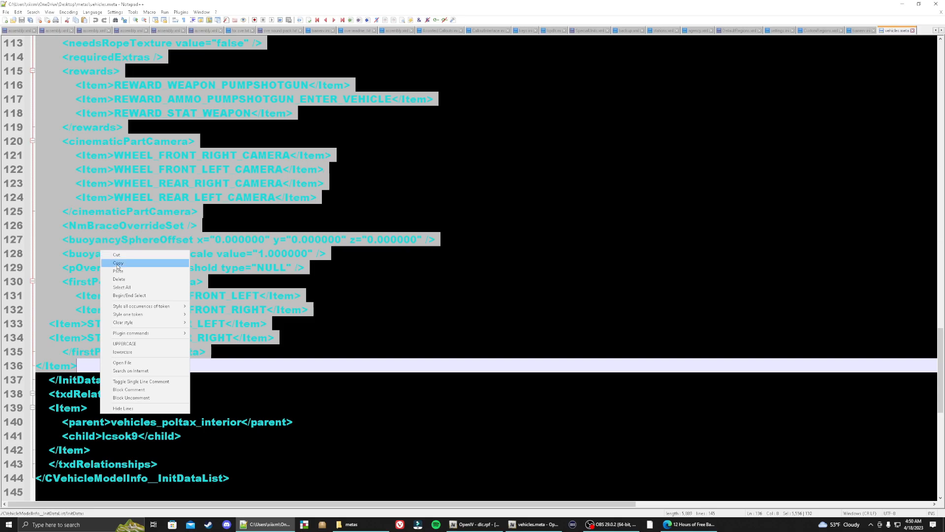
click(119, 263)
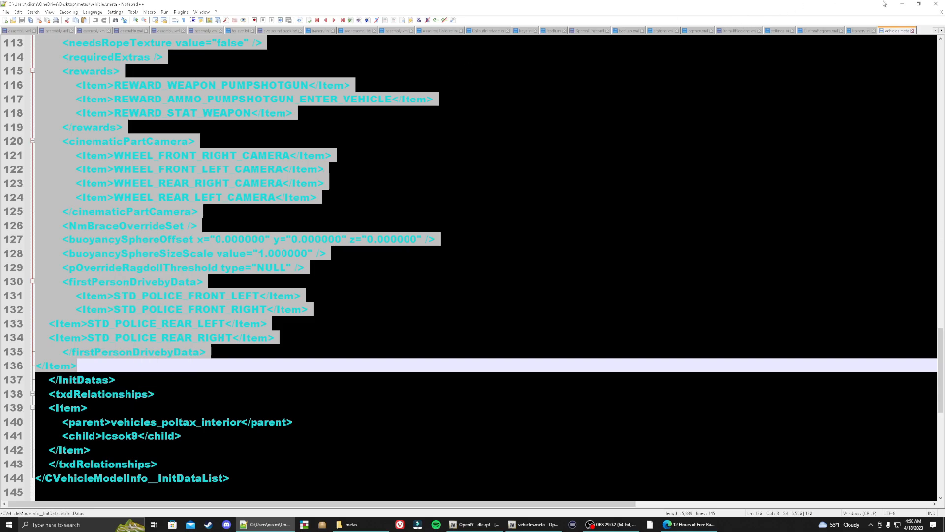
click(935, 4)
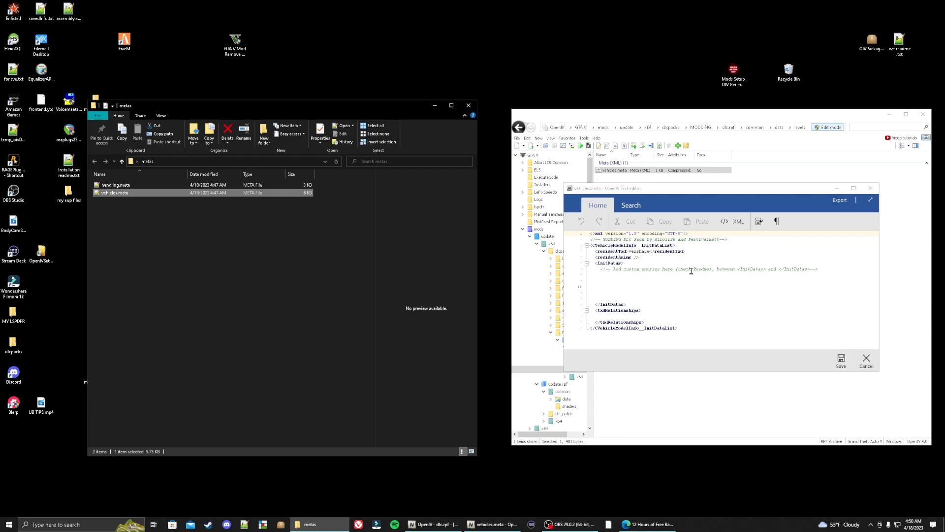
Paste the lcsok9 entry below the custom entries comment within <InitDatas> of the MODDING vehicles.meta and save the file.
click(594, 276)
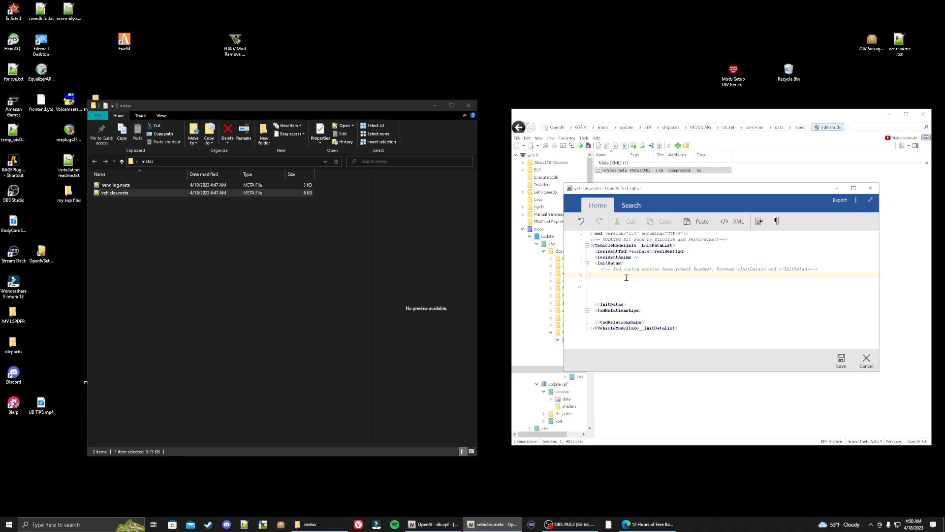
key(ctrl+v)
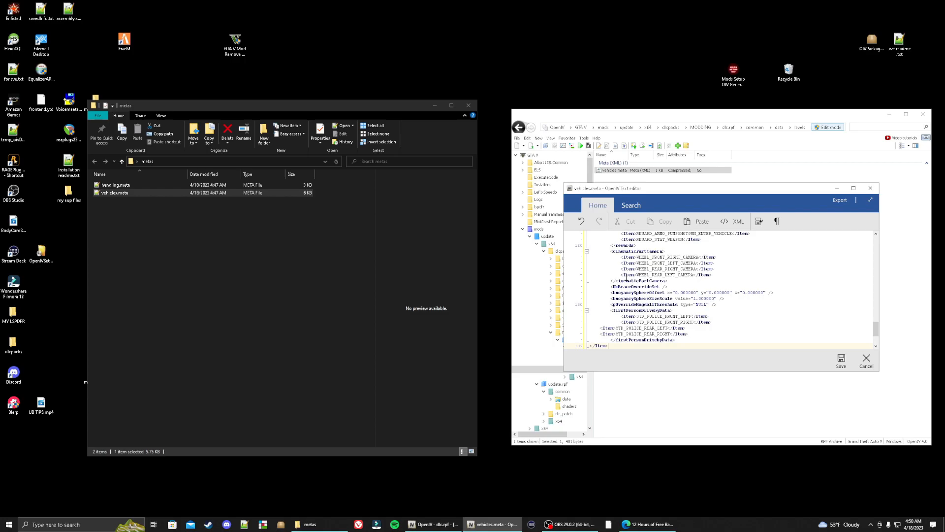
drag(875, 338, 876, 248)
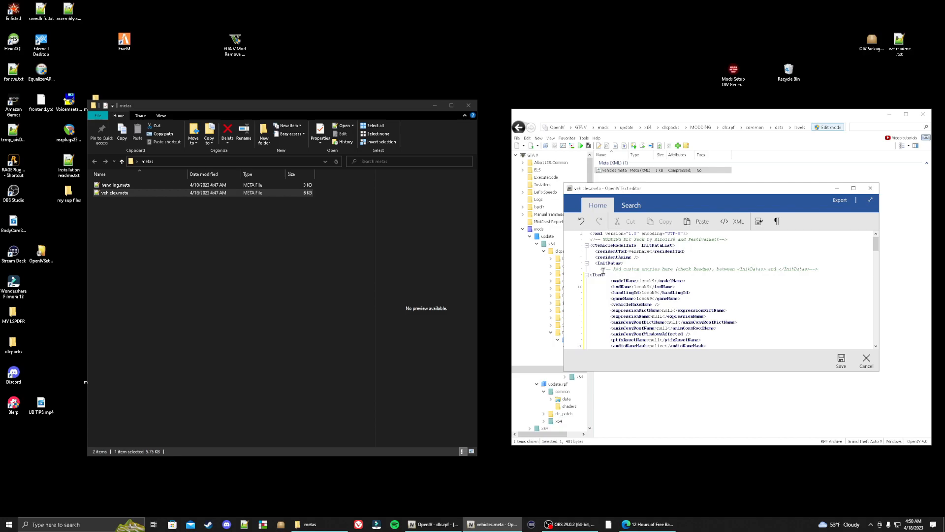
click(614, 269)
click(822, 269)
key(Return)
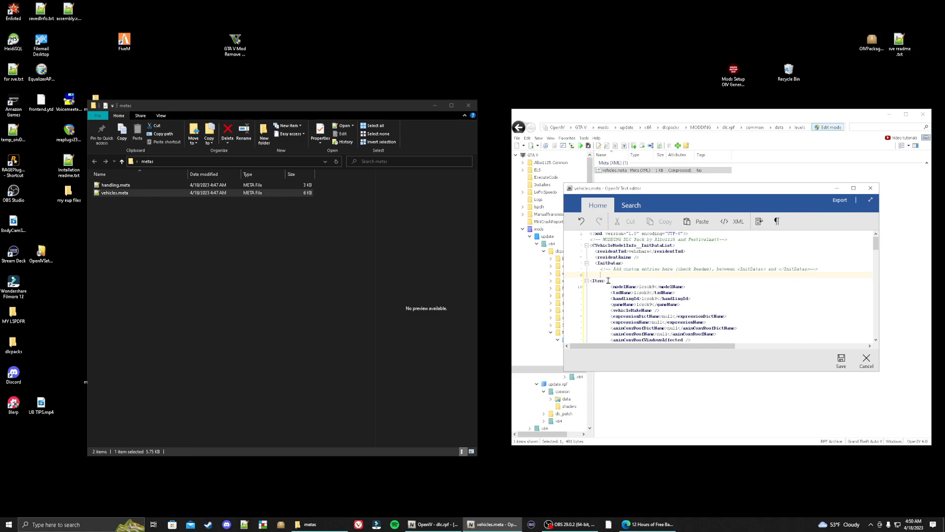
key(BackSpace)
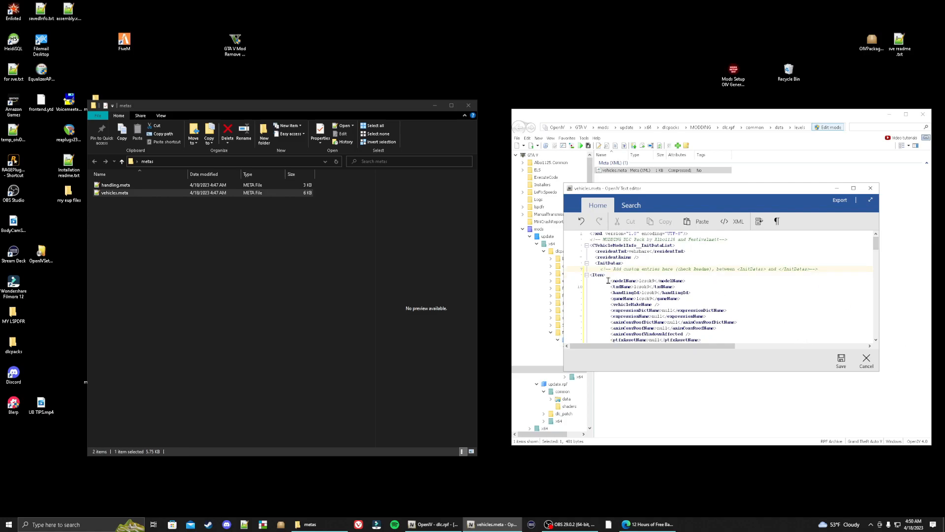
click(841, 361)
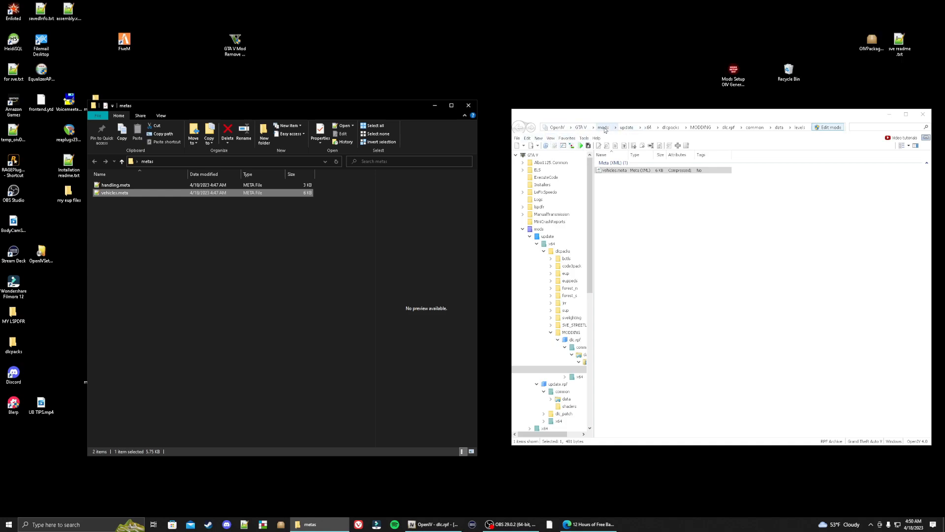
Go to the common/data folder of the MODDING dlc.rpf and open handling.meta for editing.
click(780, 127)
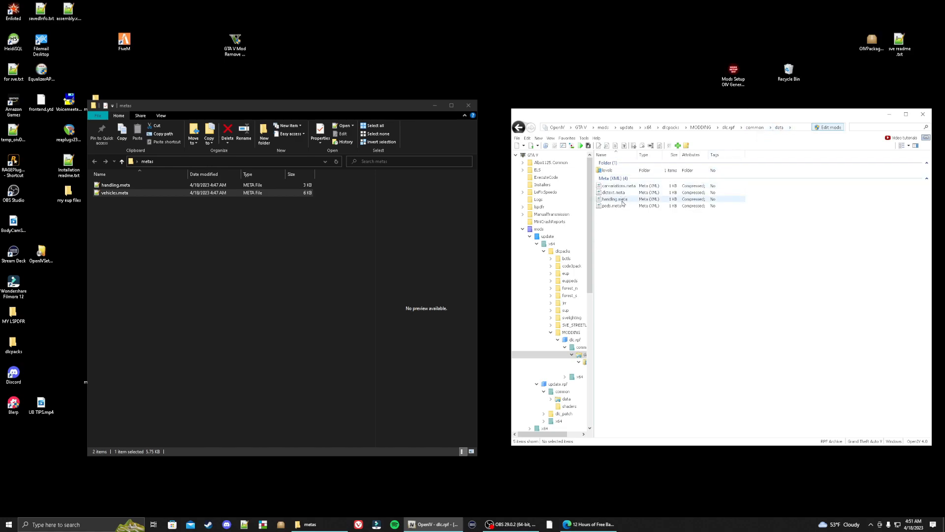
right_click(623, 200)
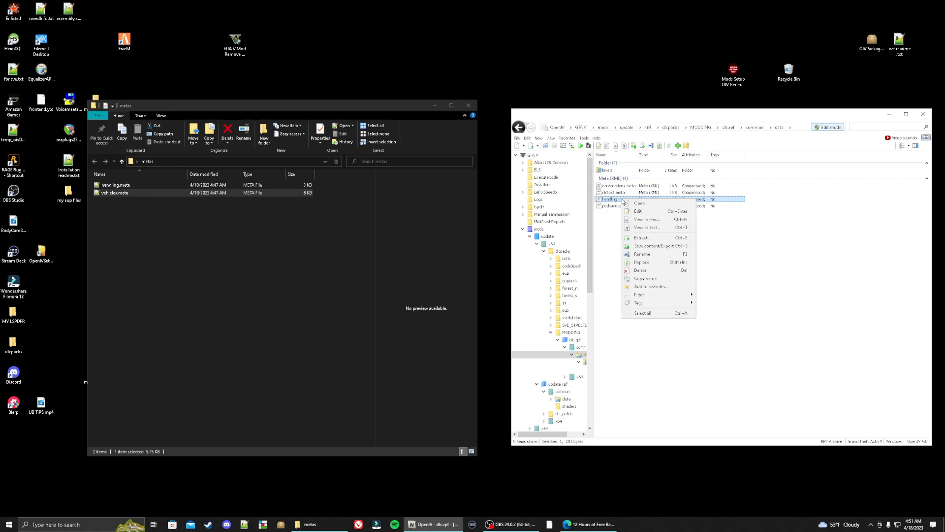
click(639, 211)
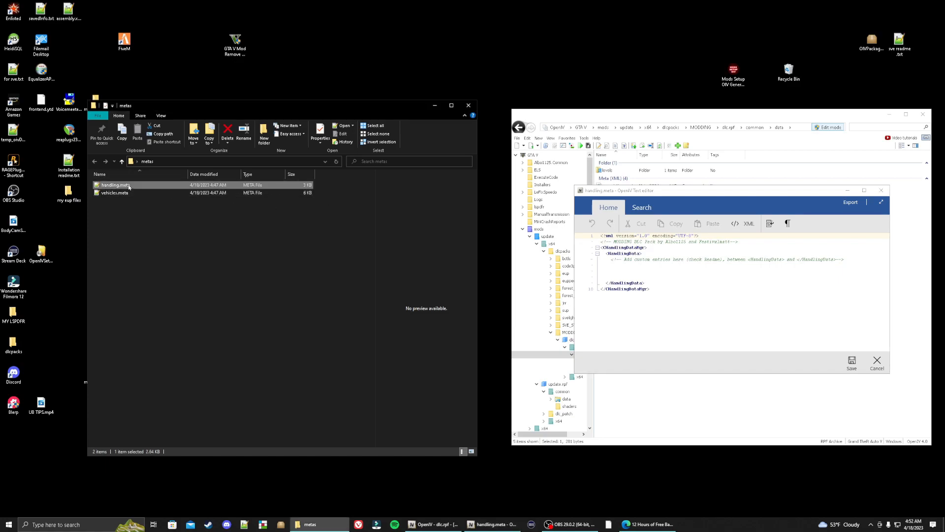
Open the extracted handling.meta in Notepad++, copy the whole lcsok9 CHandlingData <Item> block, and close the editor.
right_click(129, 186)
click(153, 208)
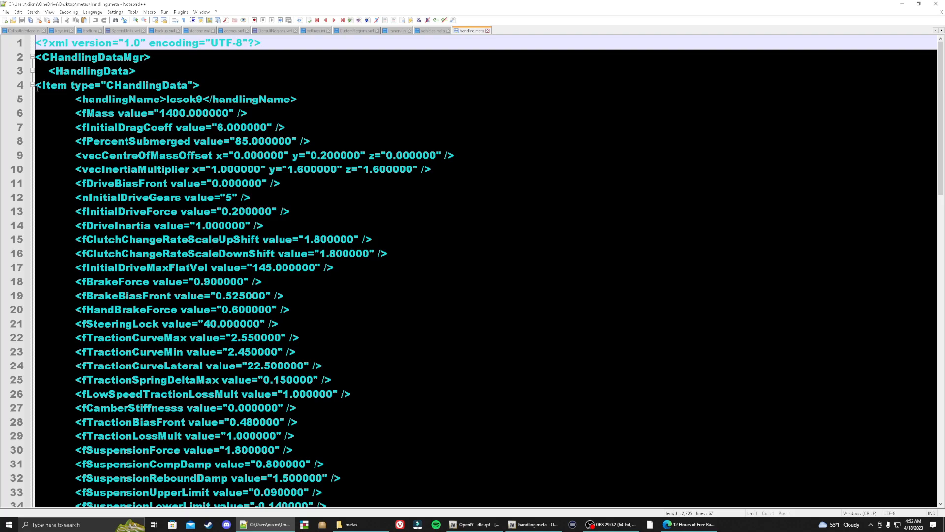
drag(37, 87, 180, 447)
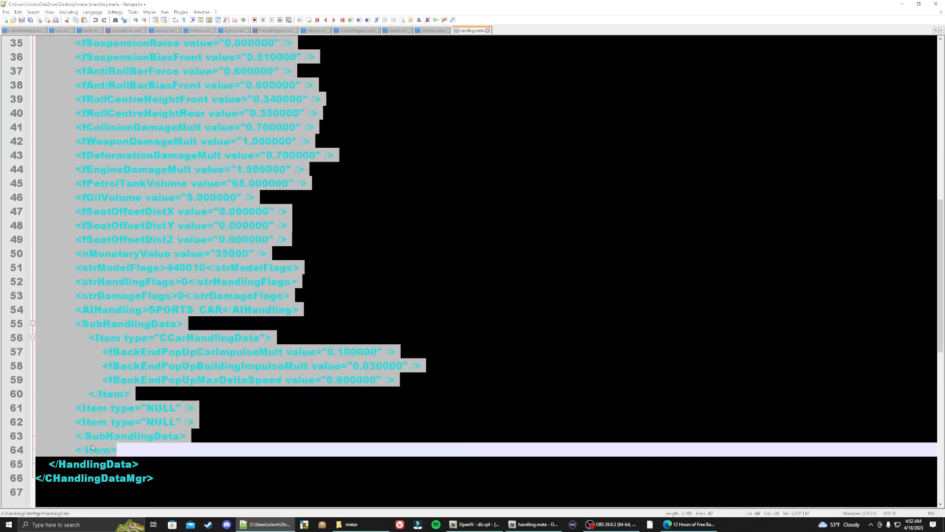
right_click(108, 362)
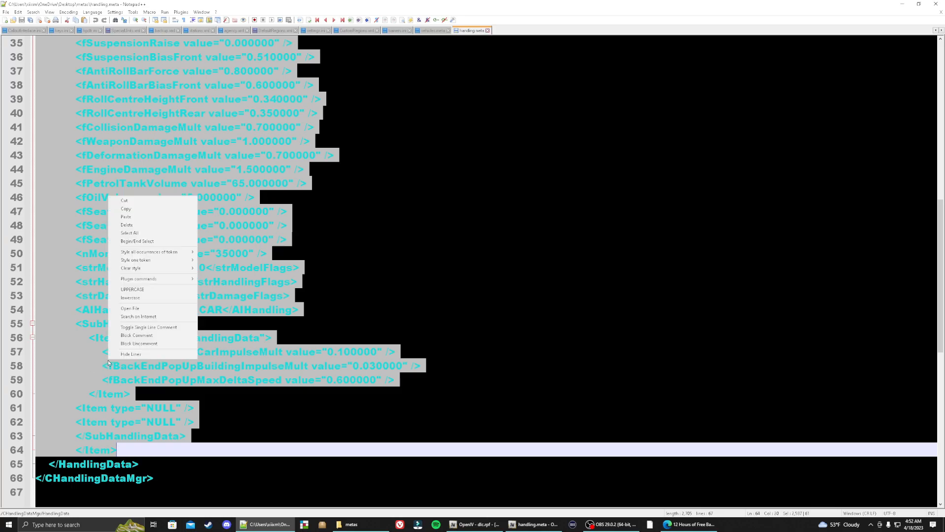
click(121, 208)
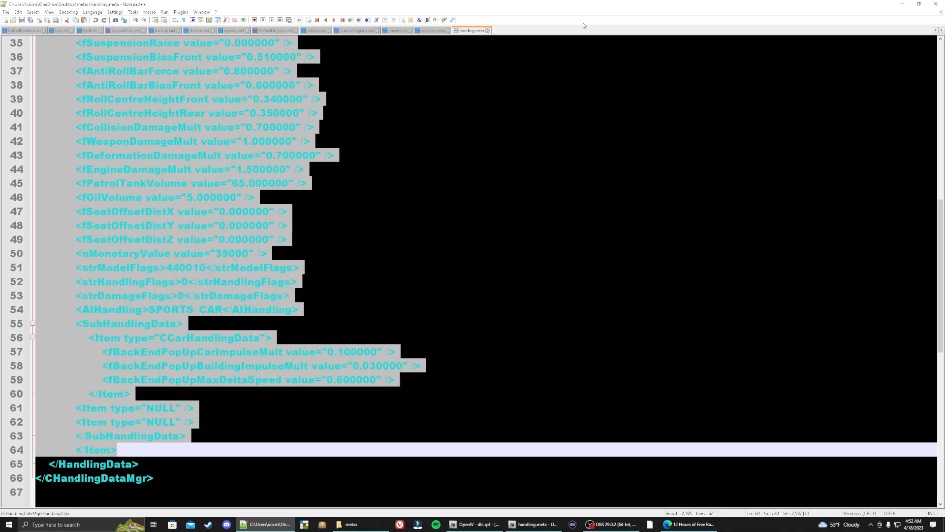
click(937, 4)
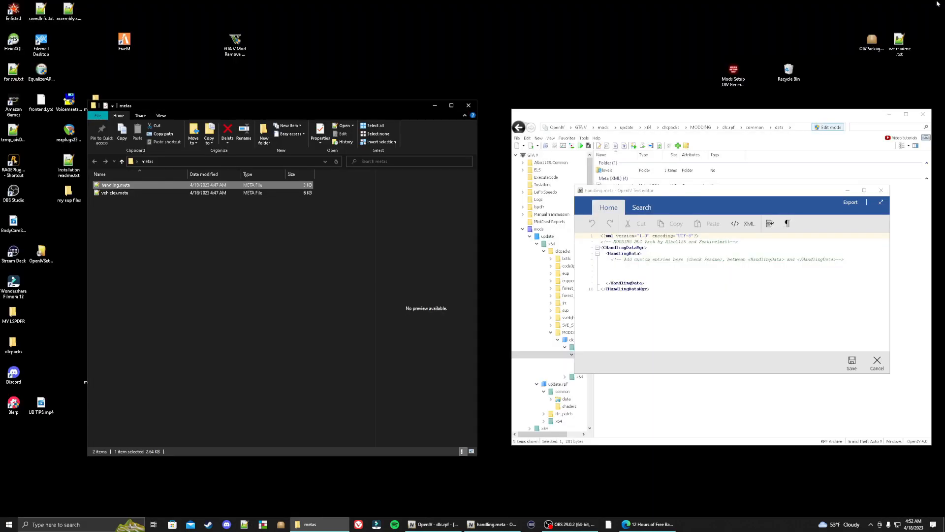
Paste the lcsok9 handling entry below the comment within <HandlingData> of the MODDING handling.meta and save the file.
click(612, 266)
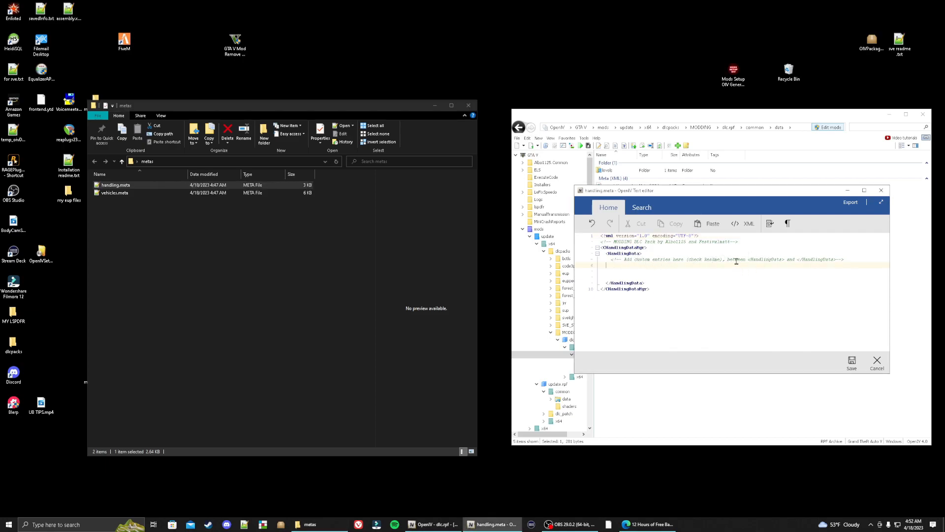
key(ctrl+v)
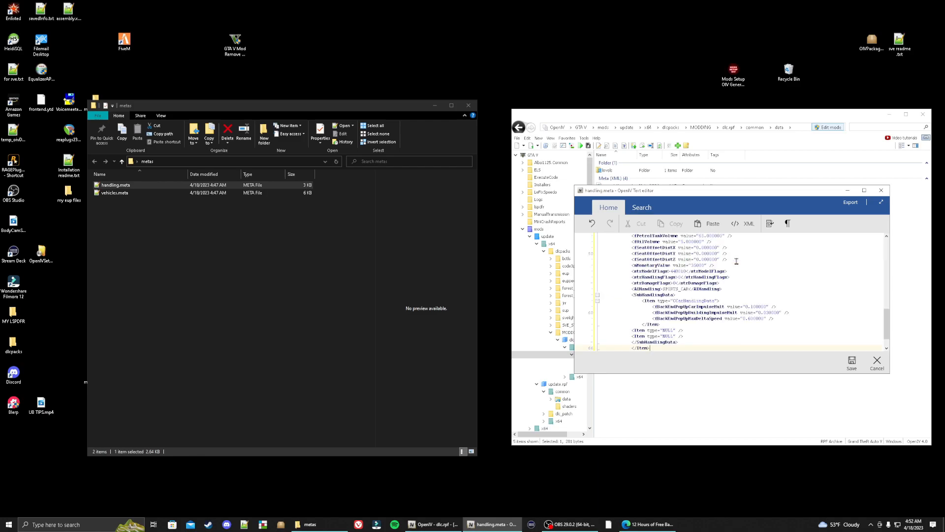
click(852, 363)
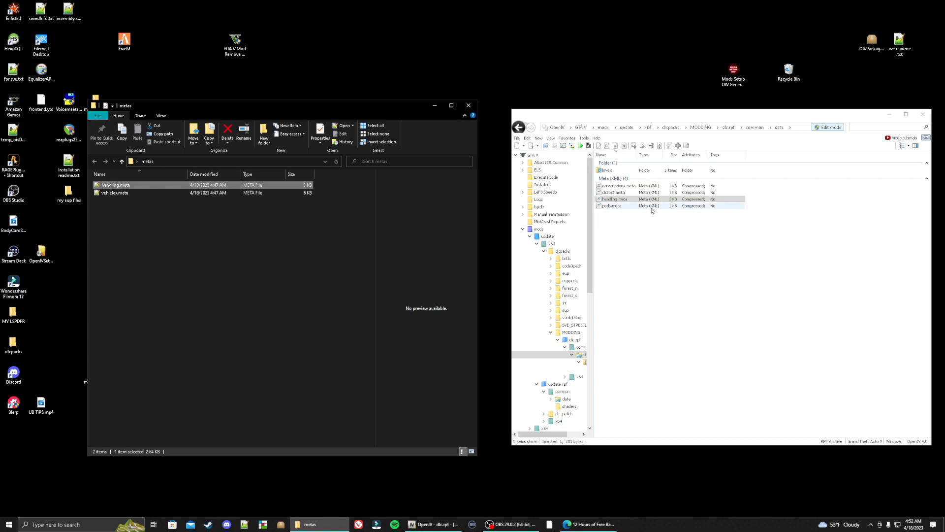
Delete handling.meta and vehicles.meta from the desktop "metas" folder and close its window.
click(467, 110)
double_click(296, 162)
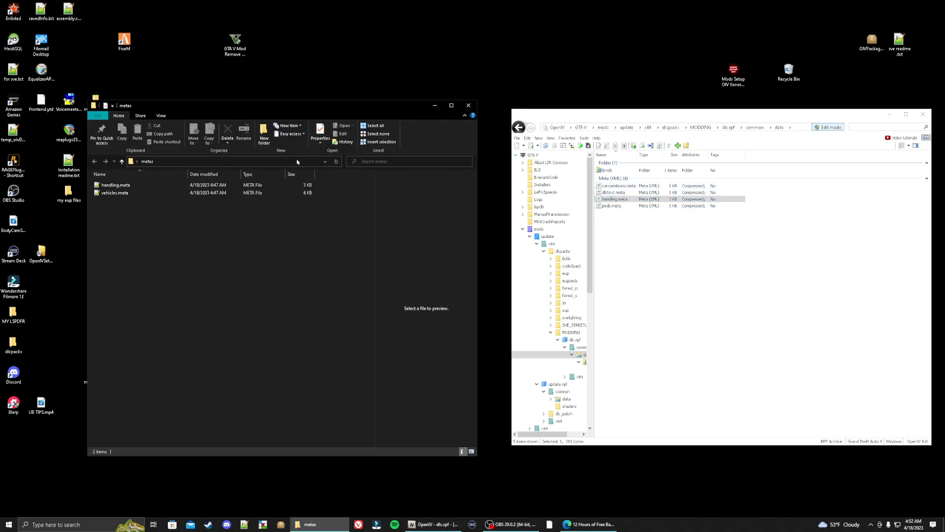
drag(323, 216, 290, 183)
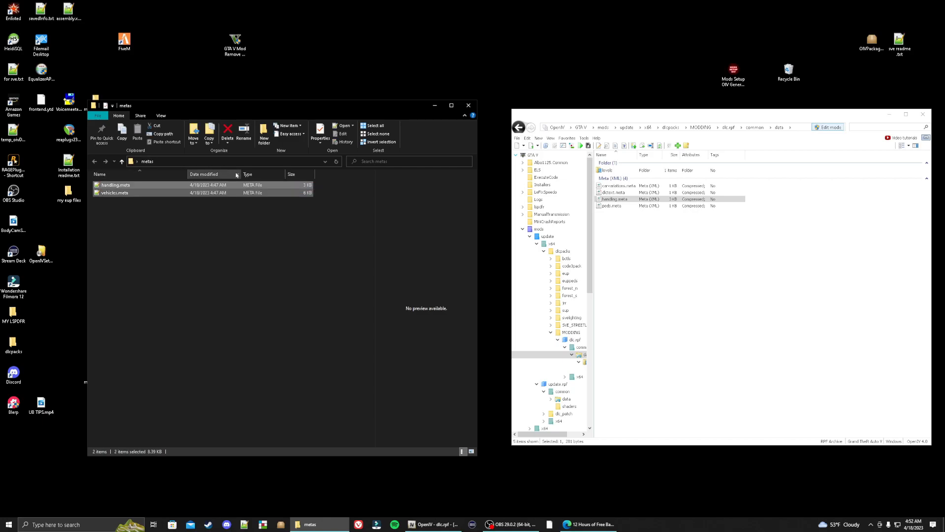
key(Delete)
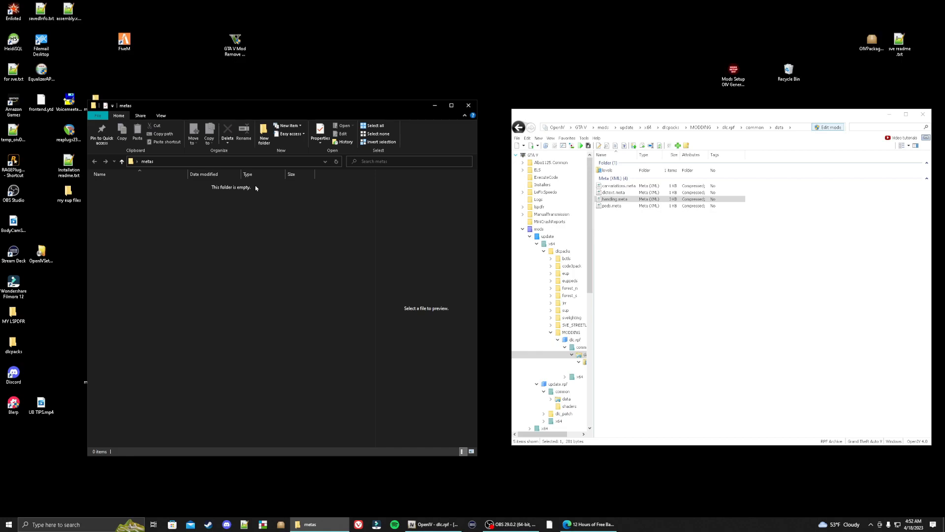
click(468, 105)
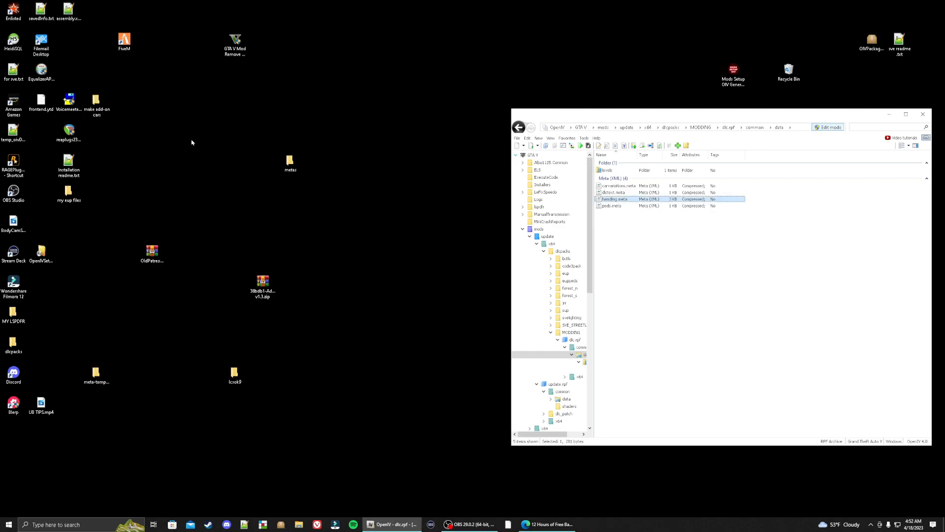
Tidy the desktop by moving the "metas" folder near the "make add-on cars" folder and relocating the meta template folder.
drag(290, 162, 117, 142)
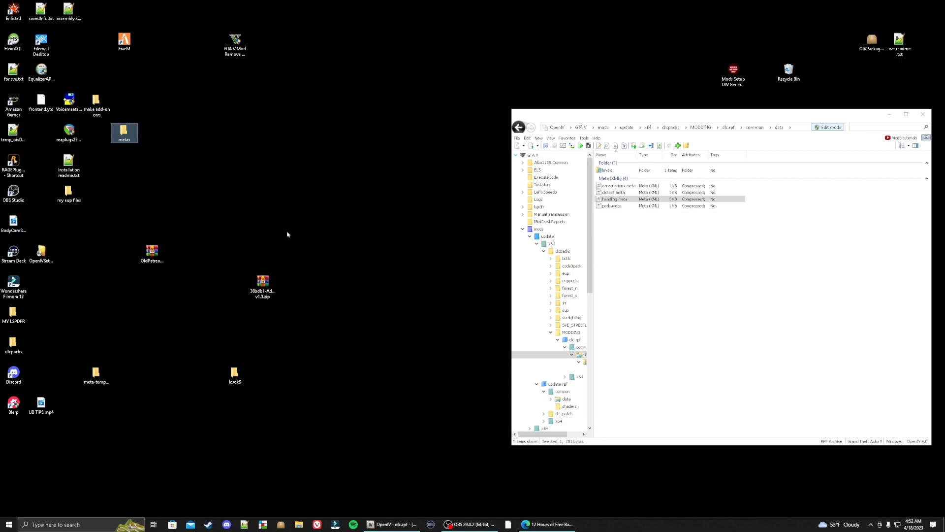
click(96, 374)
drag(96, 375, 120, 326)
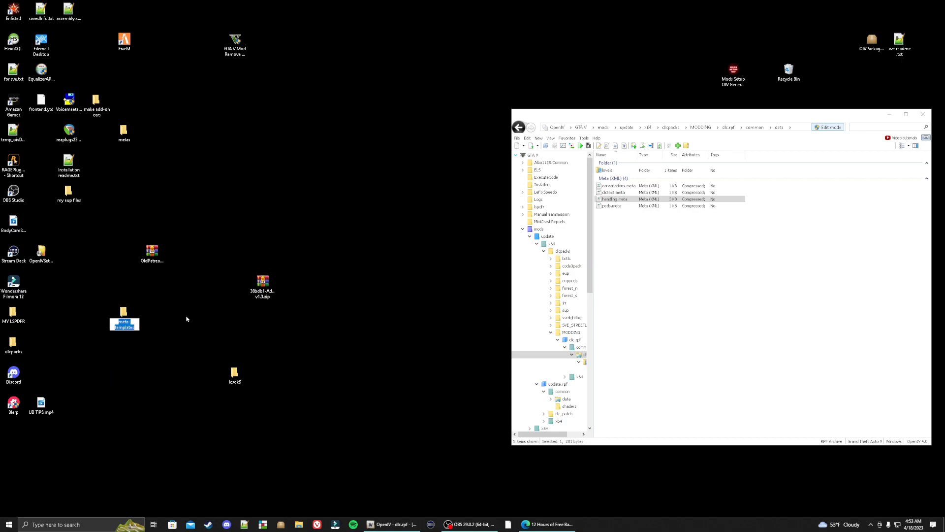
Open template_carvariations.meta from the meta-templates folder, copy its whole police <Item> block, and close the editor.
double_click(123, 328)
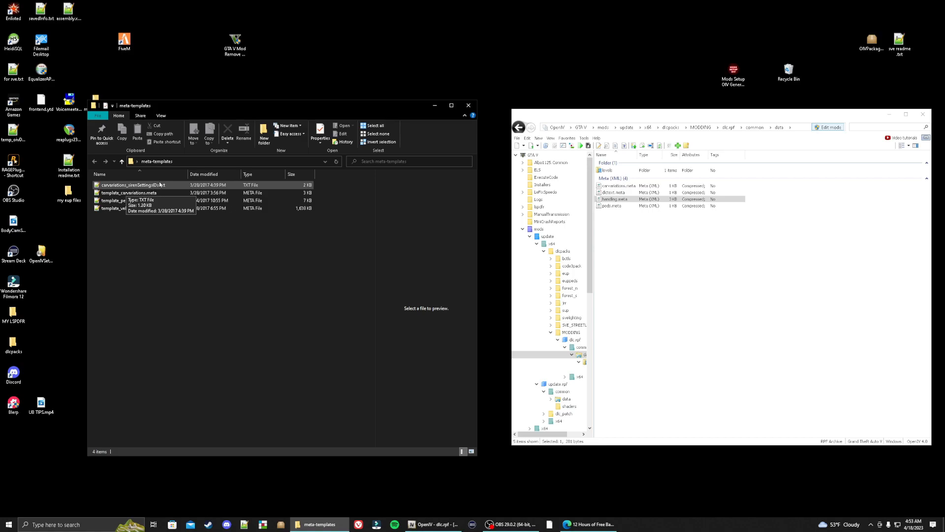
double_click(119, 194)
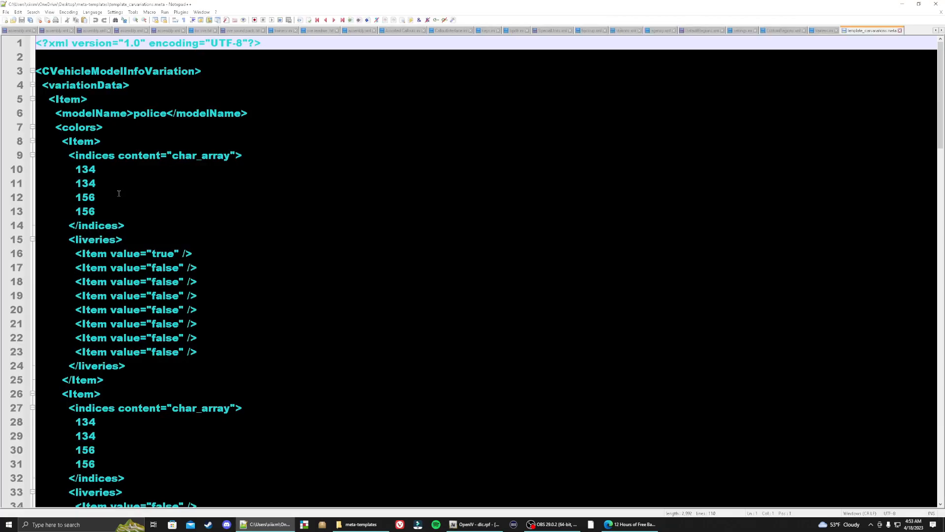
click(47, 99)
drag(48, 99, 127, 461)
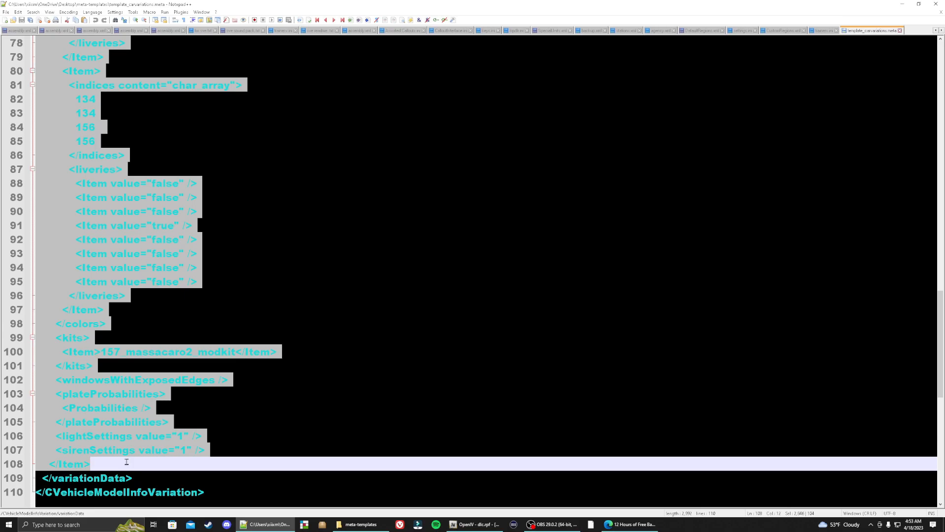
right_click(96, 396)
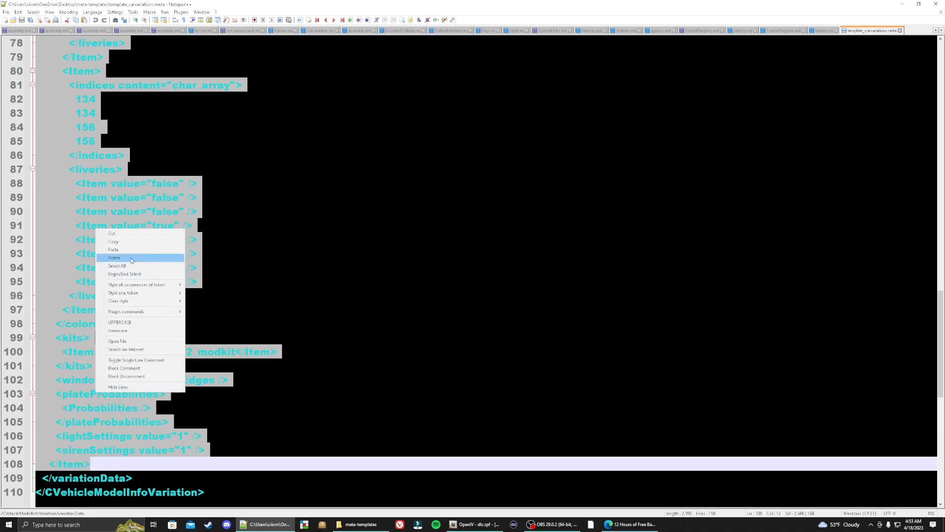
click(127, 242)
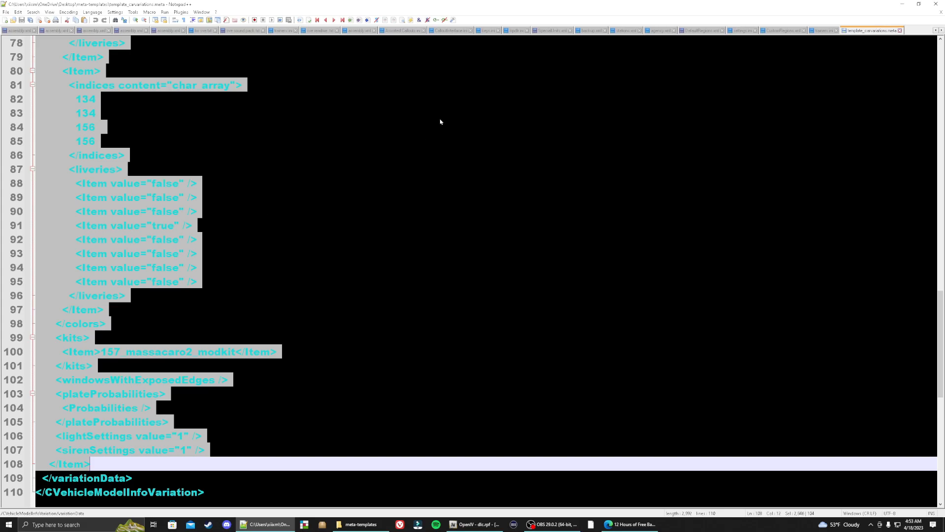
click(936, 3)
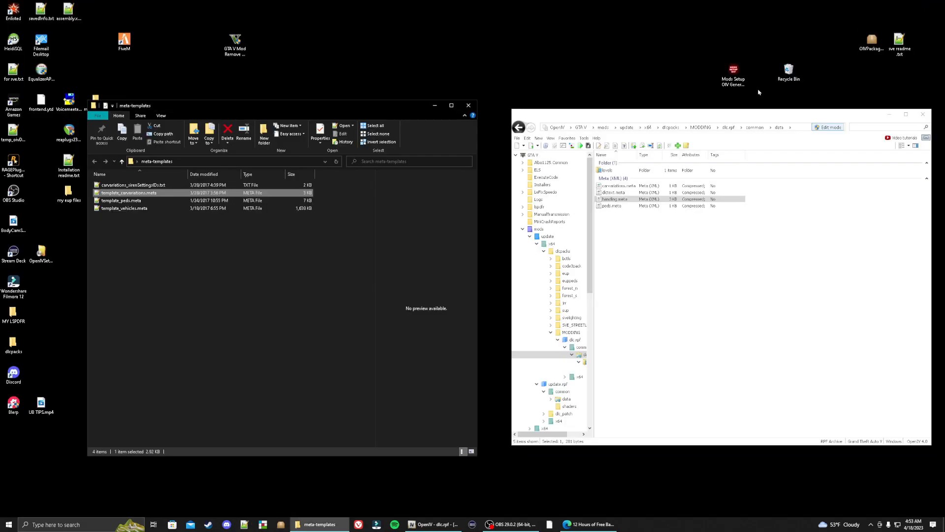
Open carvariations.meta in the MODDING data folder for editing and paste the copied block below the comment within <variationData>.
click(624, 187)
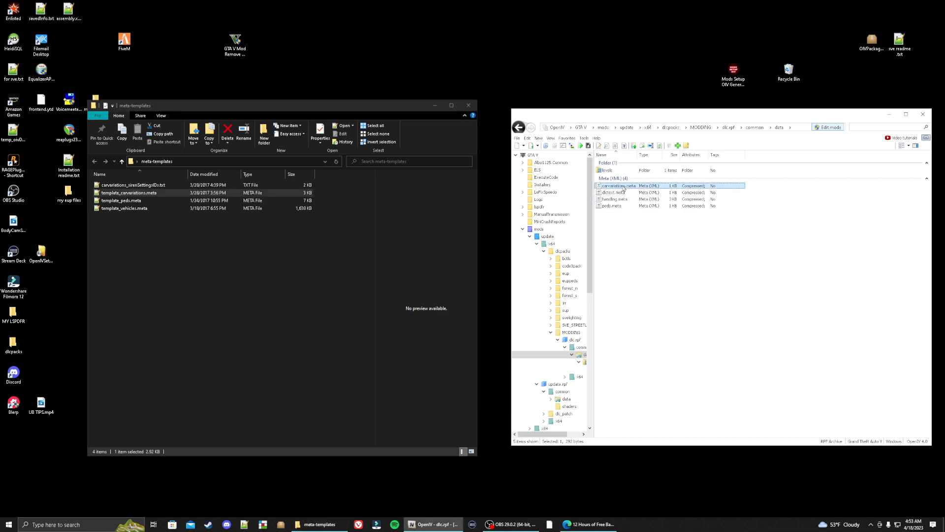
right_click(623, 189)
click(638, 200)
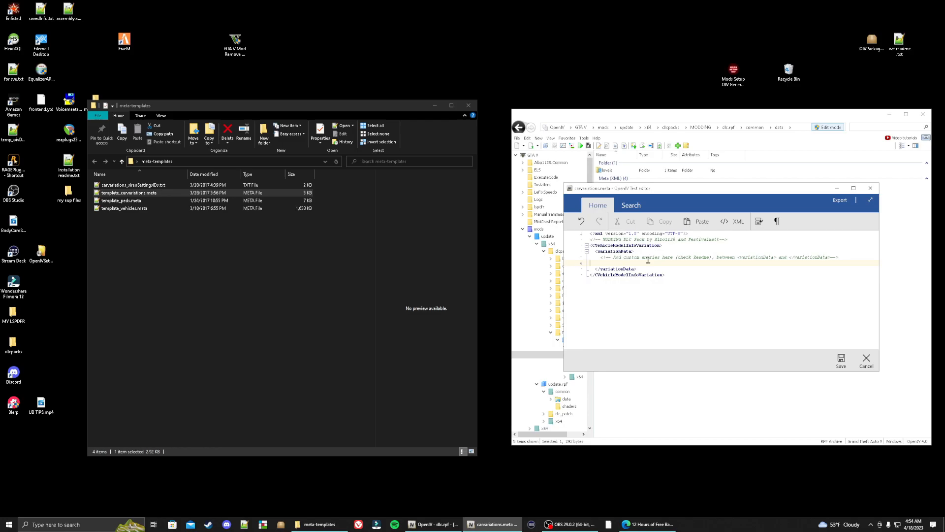
key(ctrl+v)
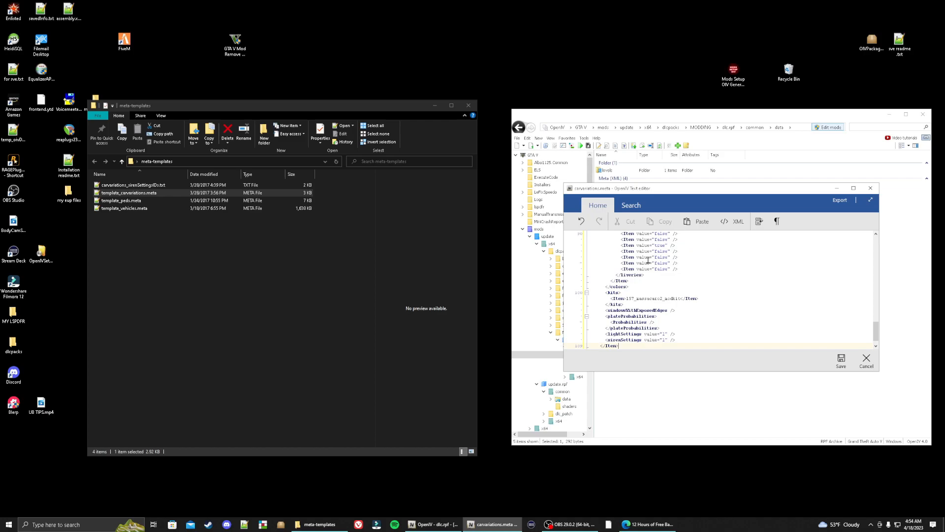
Change the pasted entry's modelName to lcsok9 and save carvariations.meta.
drag(876, 339, 876, 248)
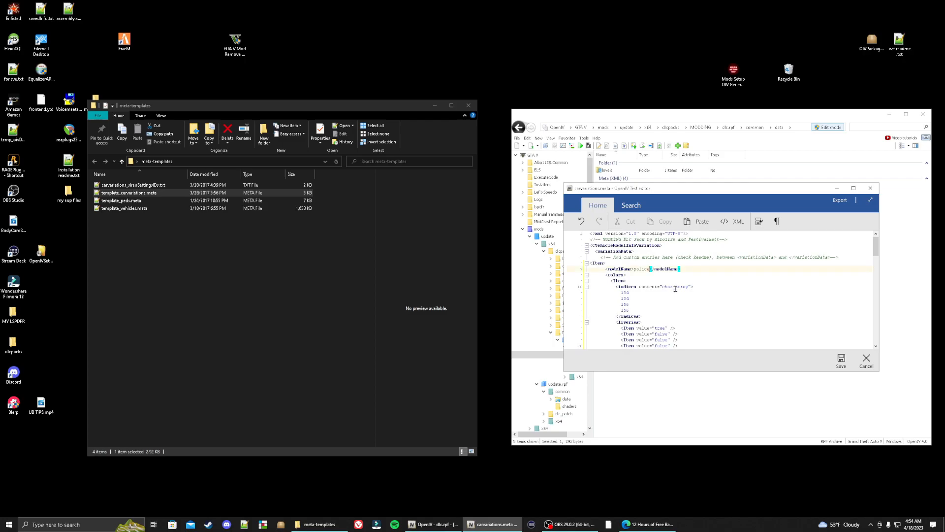
key(BackSpace)
key(BackSpace)
key(BackSpace)
key(BackSpace)
key(BackSpace)
key(BackSpace)
text(lcsok9)
click(841, 360)
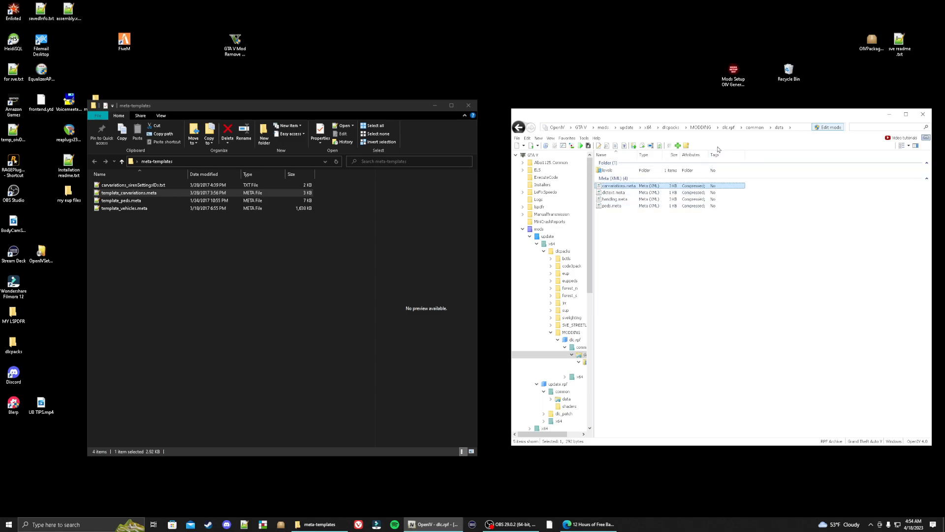
Open the vehicles.rpf archive under x64 > levels > gta5 in the MODDING dlc.rpf.
click(727, 128)
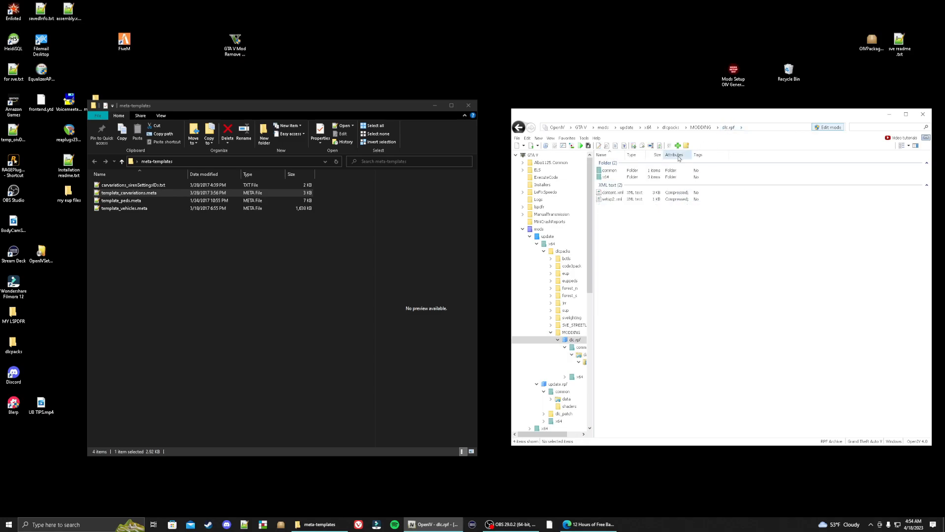
double_click(615, 178)
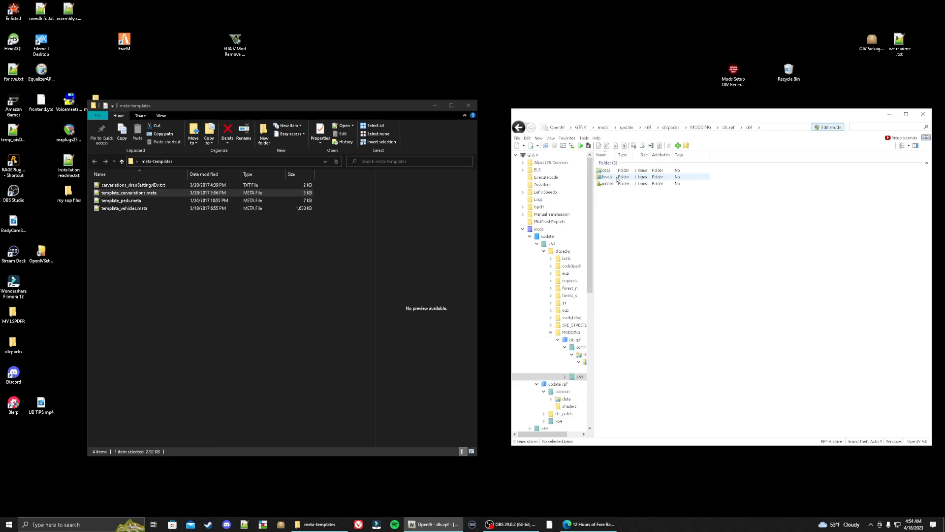
double_click(618, 178)
click(619, 172)
double_click(619, 171)
double_click(619, 172)
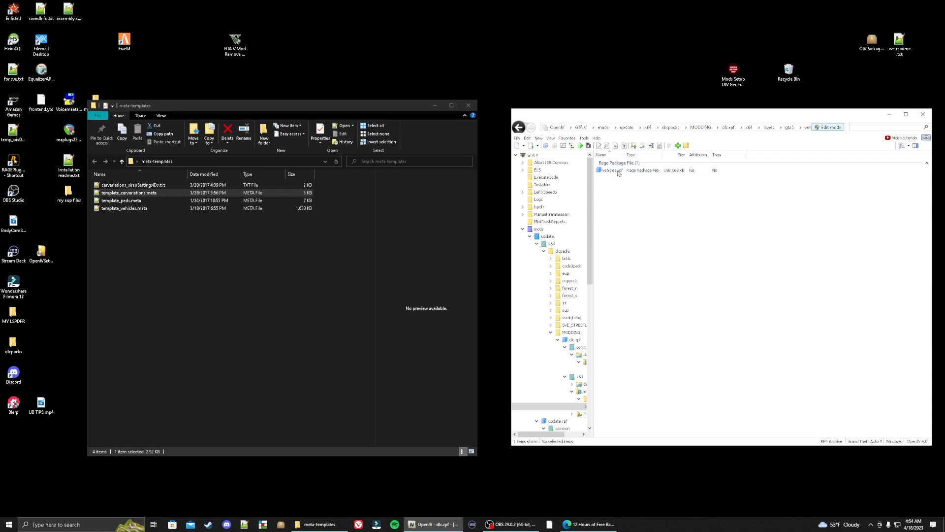
double_click(612, 170)
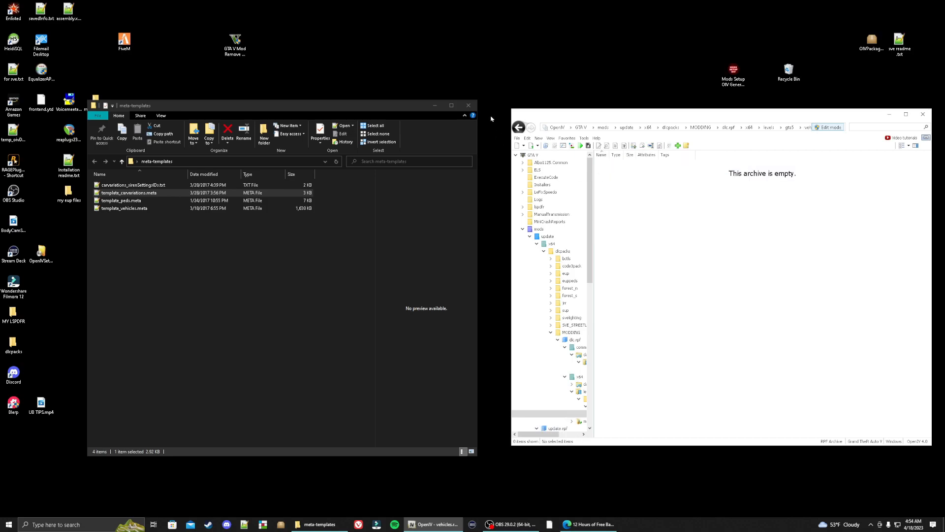
Close the meta-templates window, reposition the zip archive on the desktop, and delete the lcsok9 folder after checking its contents.
click(468, 105)
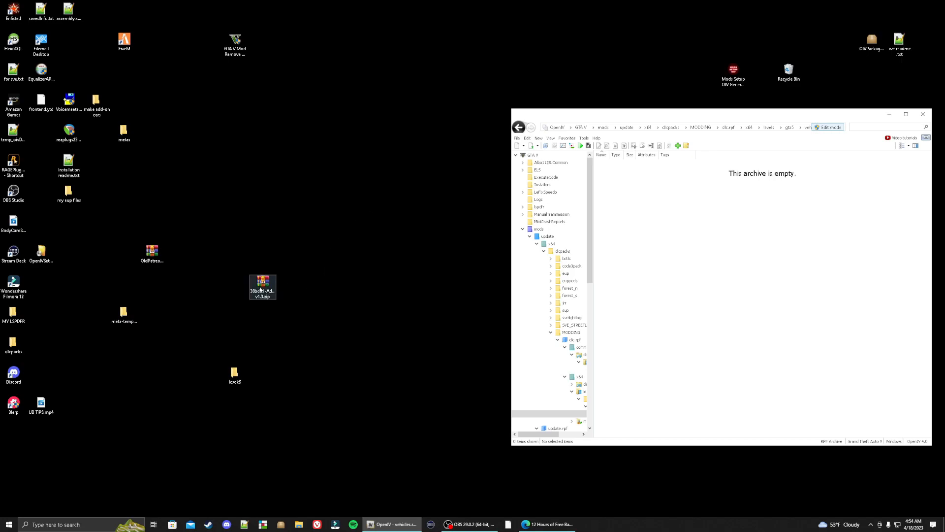
drag(264, 291, 292, 352)
drag(235, 378, 242, 270)
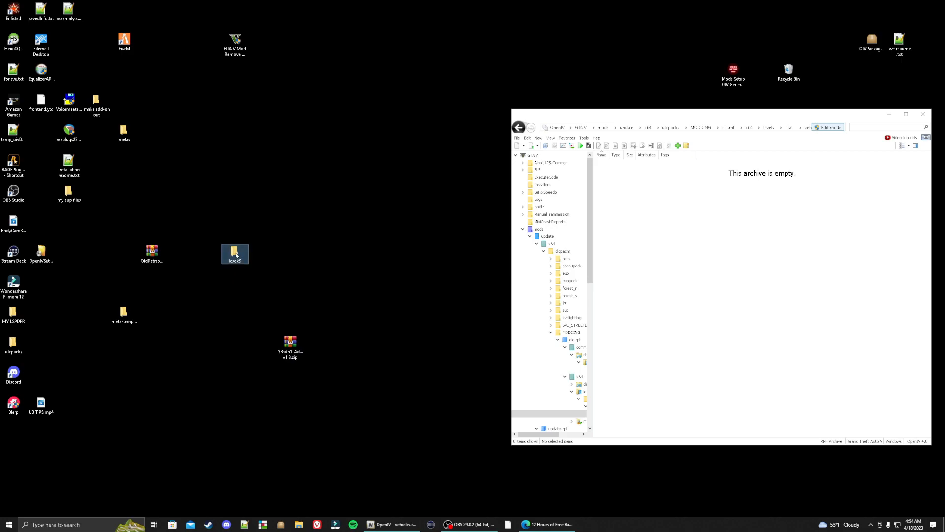
double_click(236, 254)
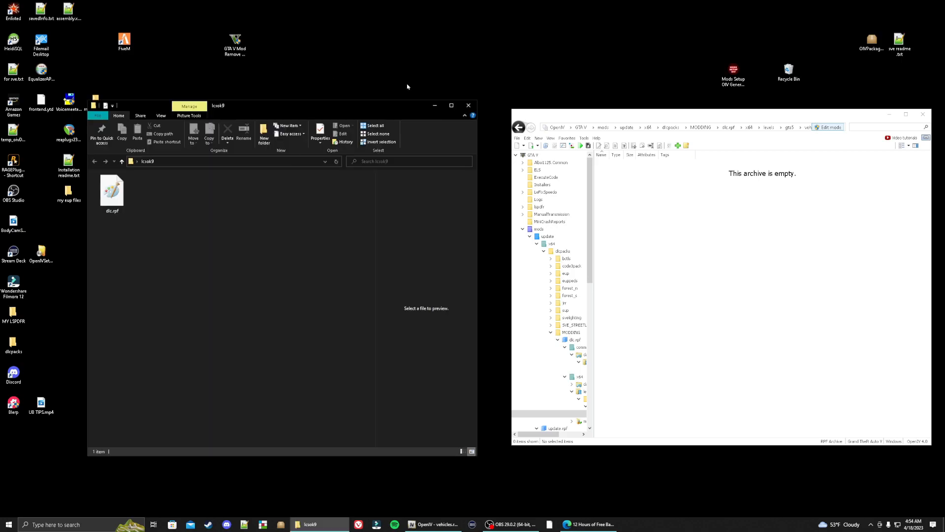
click(468, 105)
drag(236, 261, 240, 196)
right_click(241, 192)
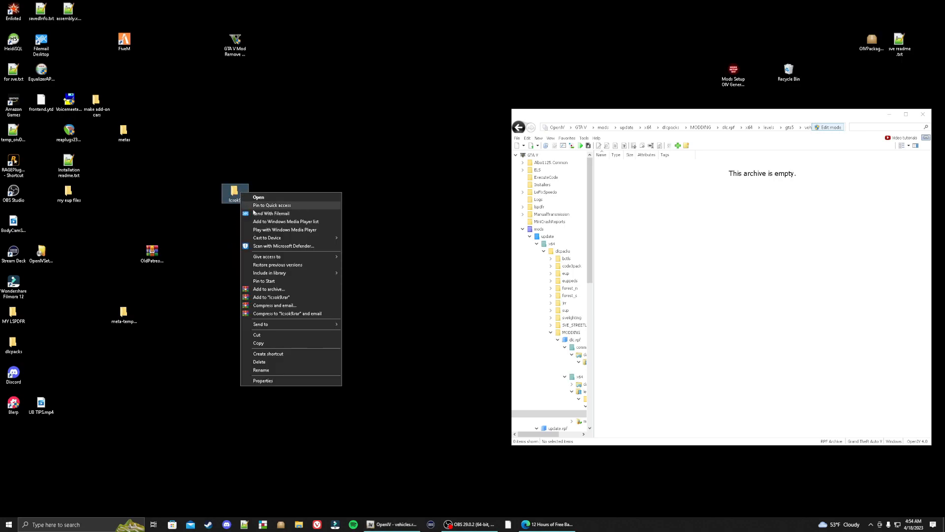
click(263, 362)
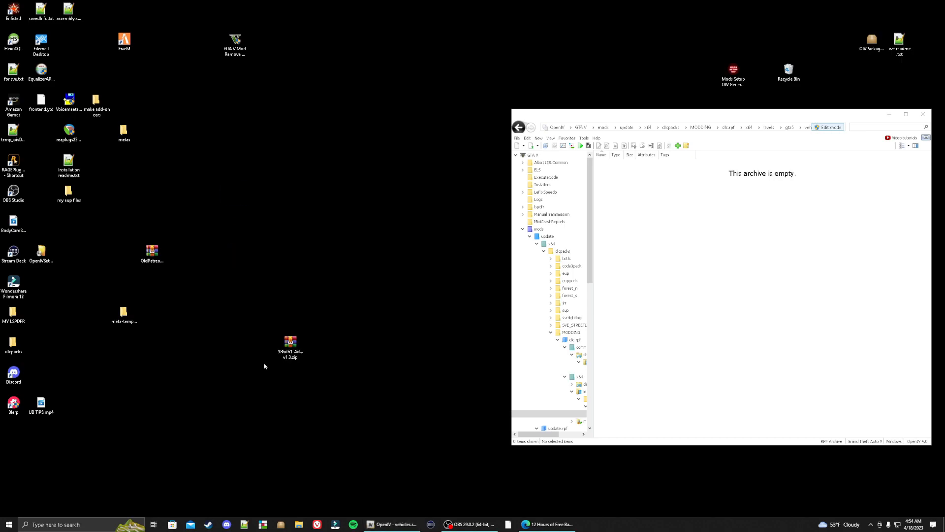
Move the OldPatreonPacks_ForRelease_2021_PartD.rar archive toward the desktop's middle and open it with WinRAR.
drag(147, 267, 215, 236)
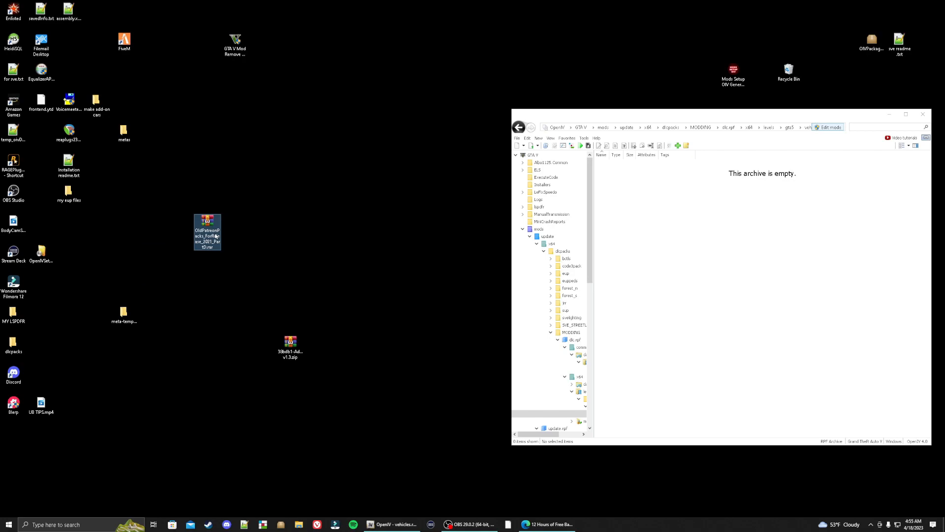
right_click(215, 236)
click(232, 211)
click(213, 226)
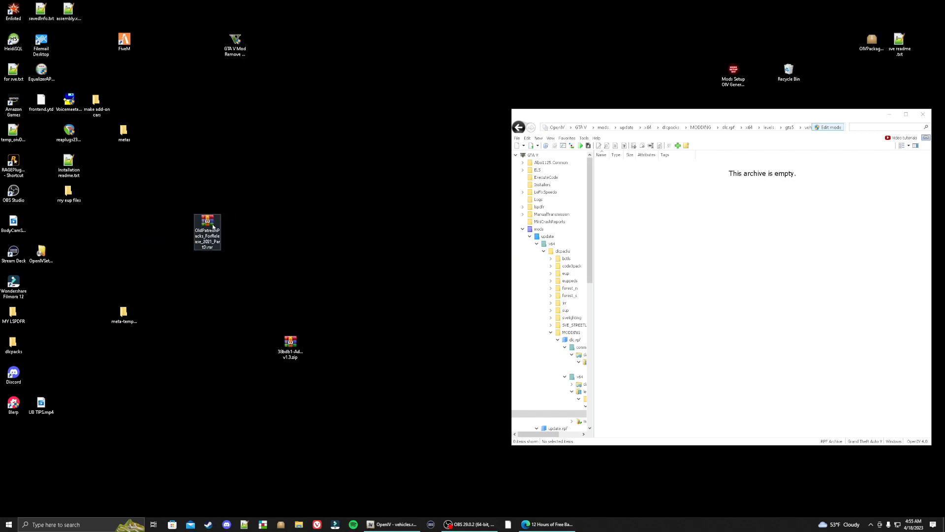
right_click(212, 227)
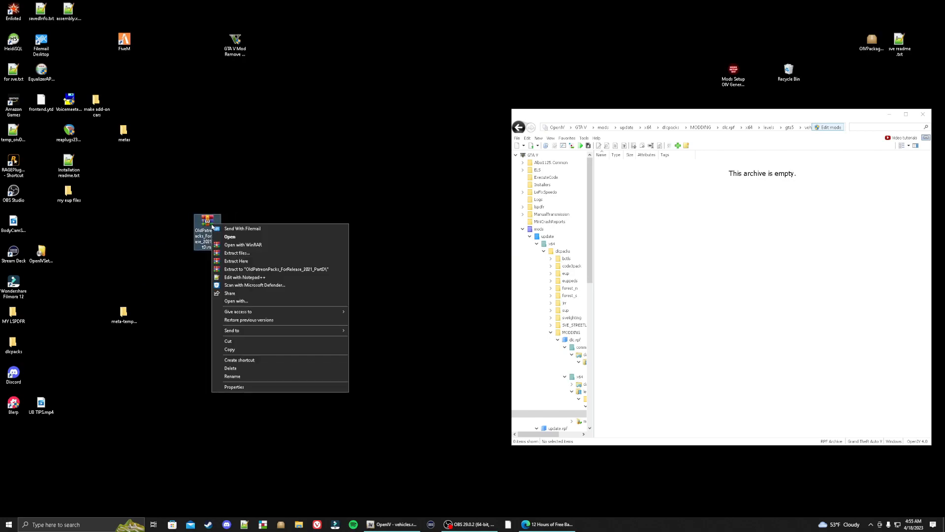
click(239, 245)
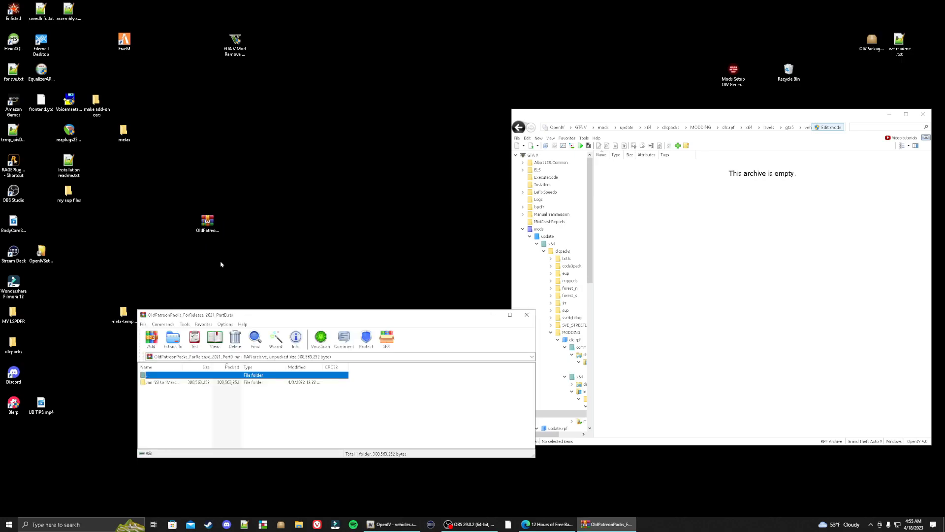
Extract the '14 FPIU K9 folder from Vehicles in the nested March_LSSD_Gold_Plat_Tier_Pack archive to the desktop and briefly check it.
double_click(194, 387)
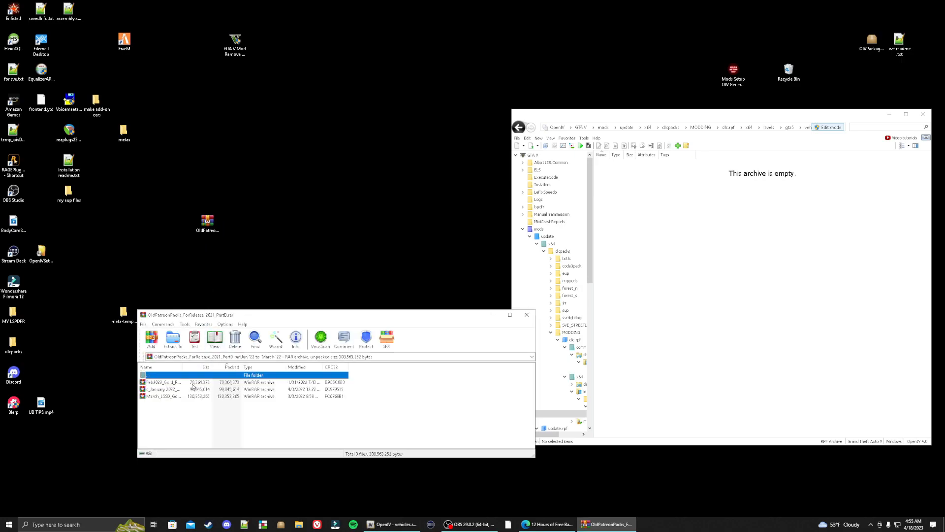
double_click(170, 397)
double_click(215, 383)
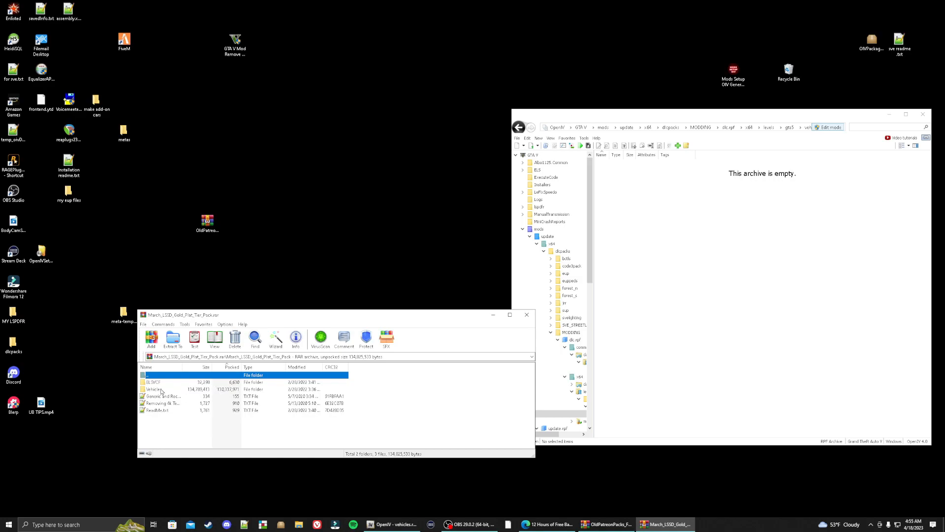
double_click(159, 389)
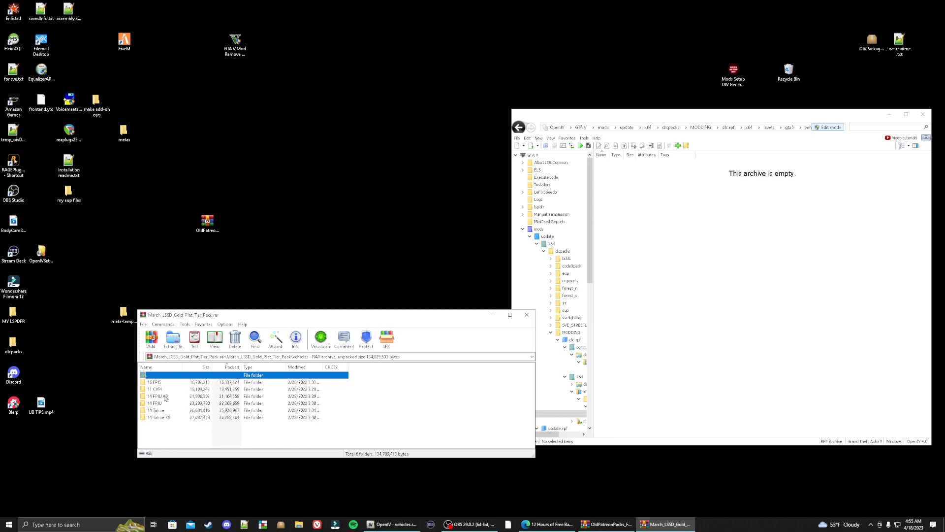
click(166, 397)
drag(166, 397, 291, 205)
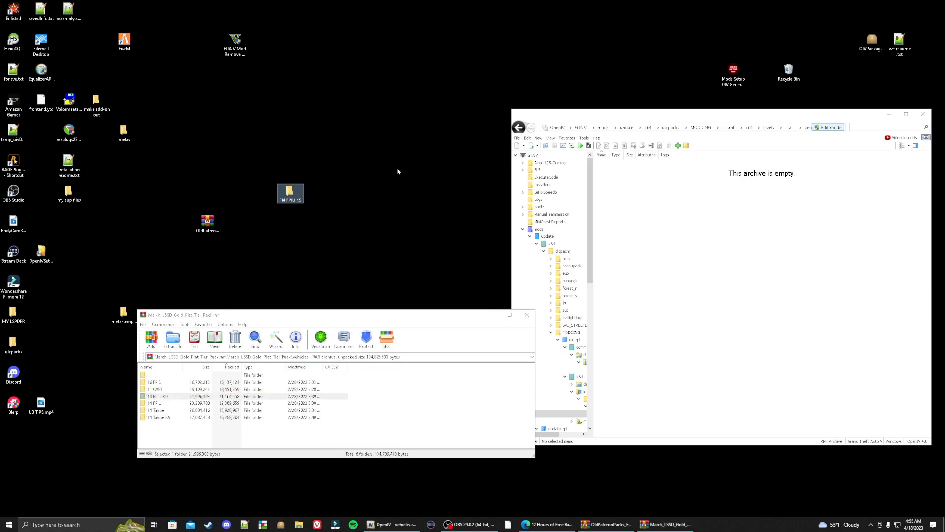
double_click(294, 200)
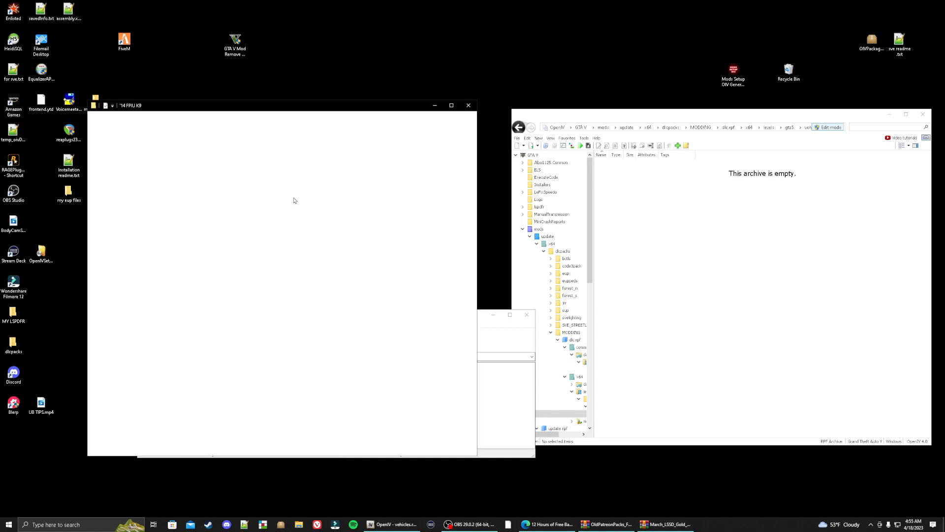
click(468, 105)
Extract SHERIFF.xml from the pack's ELS VCF folder to the desktop and close both archive windows.
double_click(158, 378)
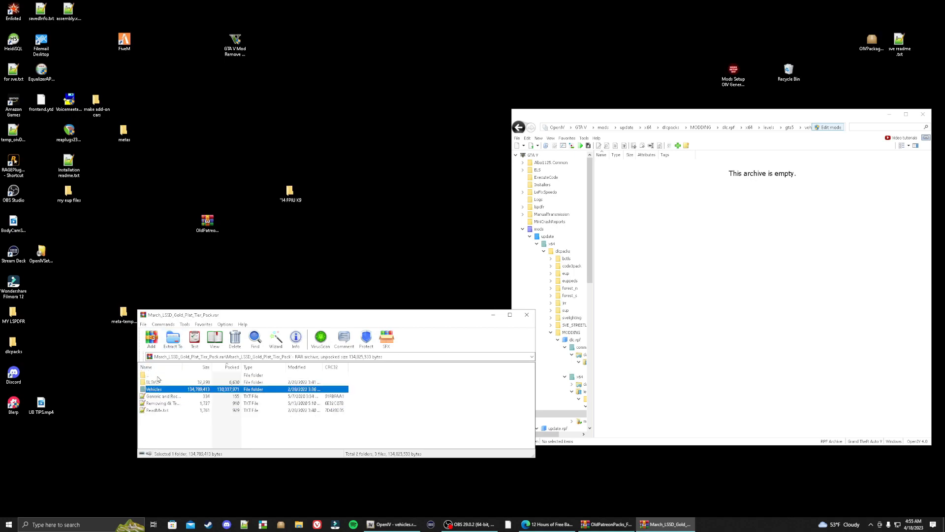
double_click(161, 385)
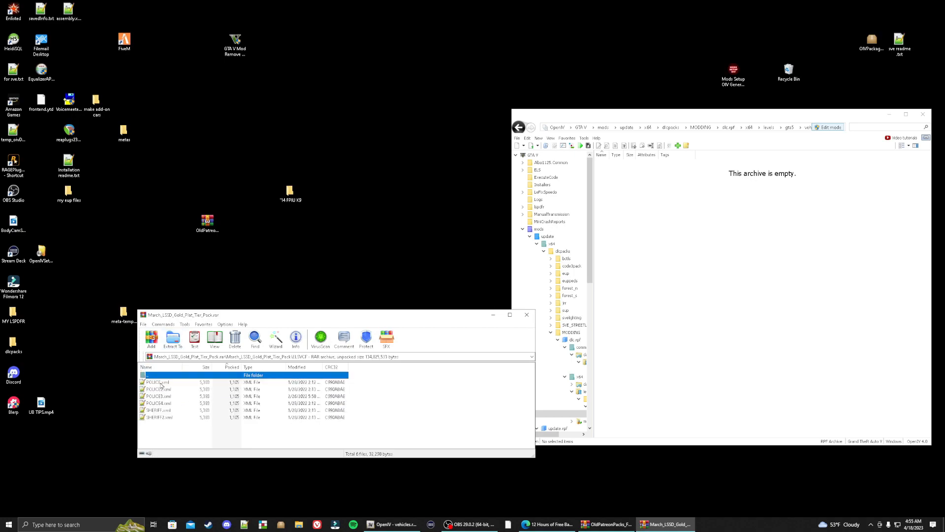
click(161, 411)
drag(161, 412, 376, 243)
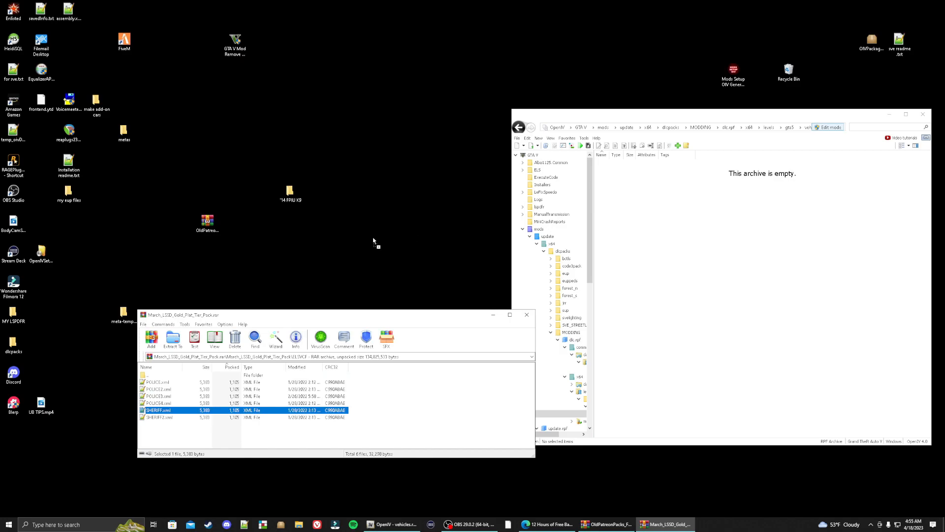
click(524, 317)
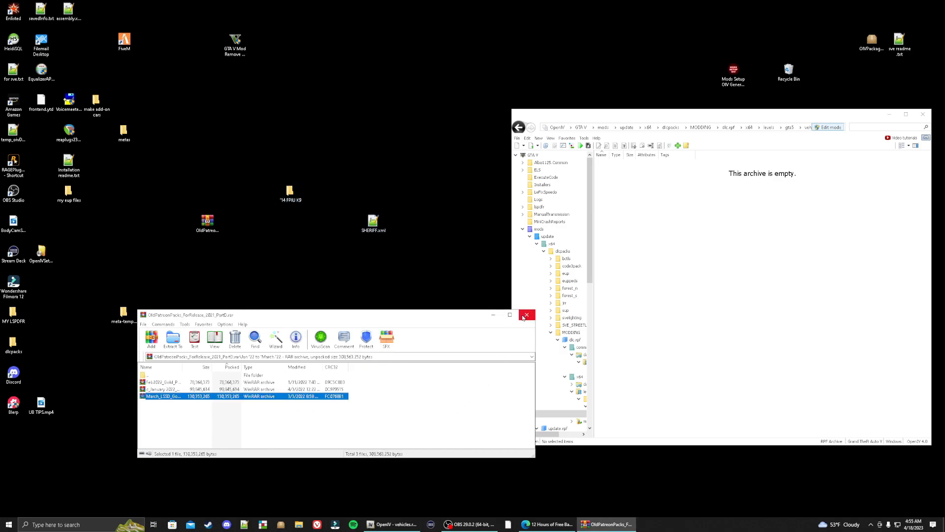
click(523, 317)
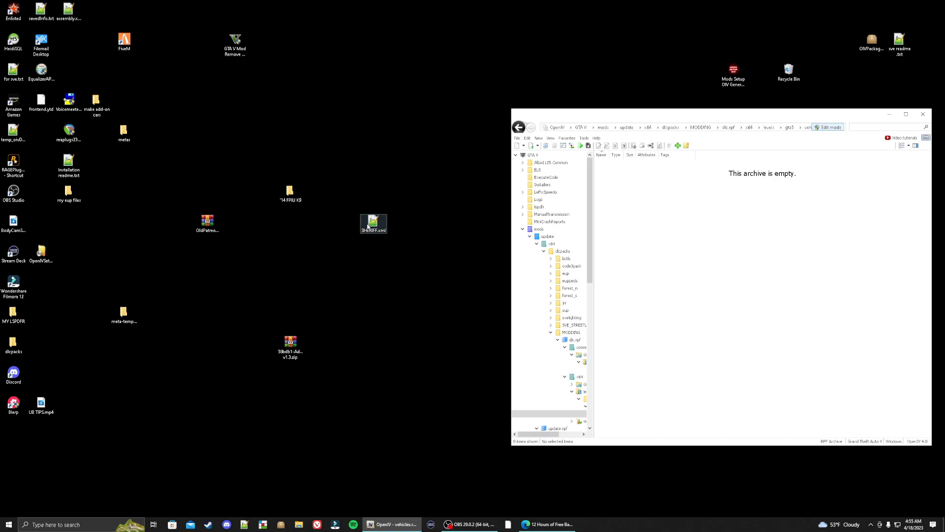
Rename the SHERIFF.xml file on the desktop to LCSOK9.xml.
right_click(368, 227)
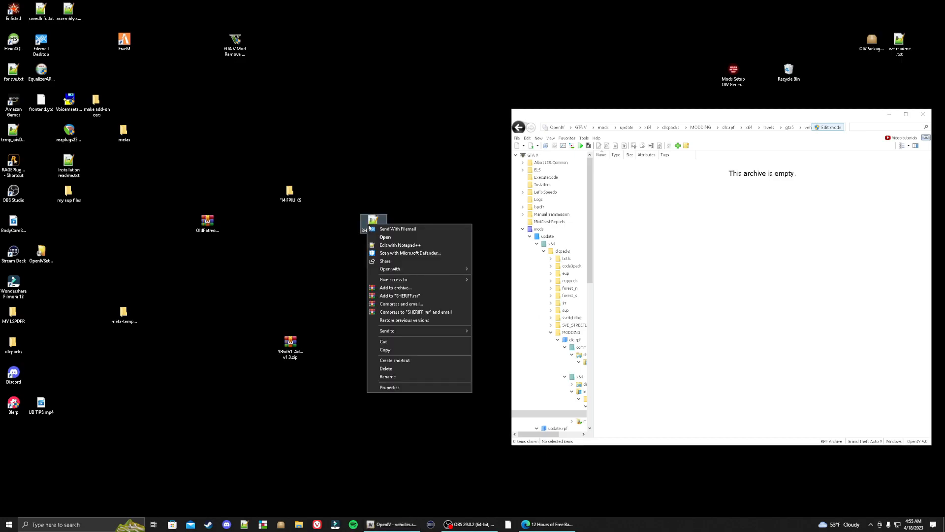
click(385, 376)
key(BackSpace)
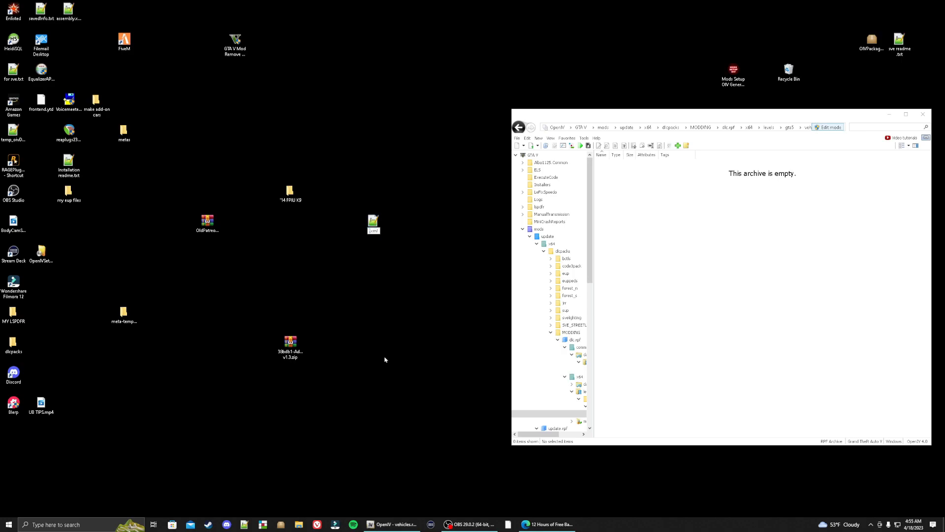
text(LCSOk9)
key(Return)
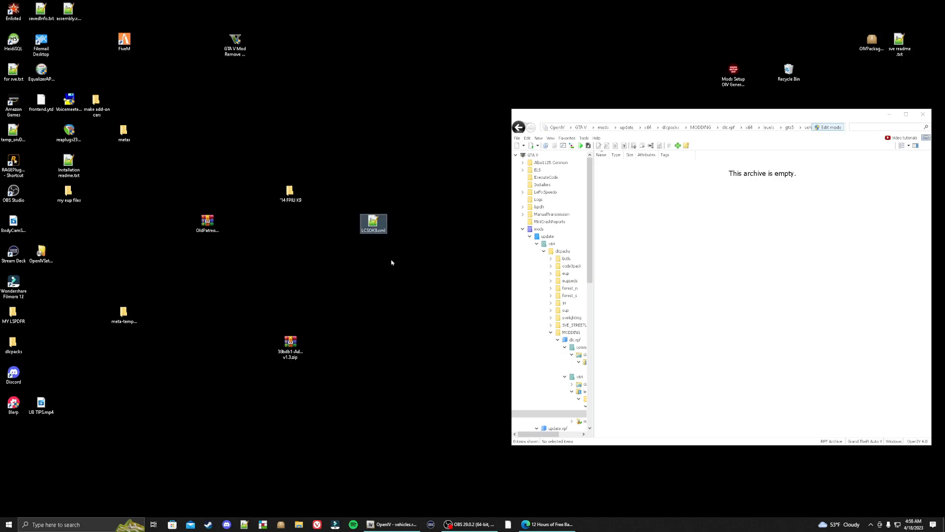
Open LCSOK9.xml in Notepad++, set LstgActivationType to manual, then save the file and close the editor.
right_click(373, 228)
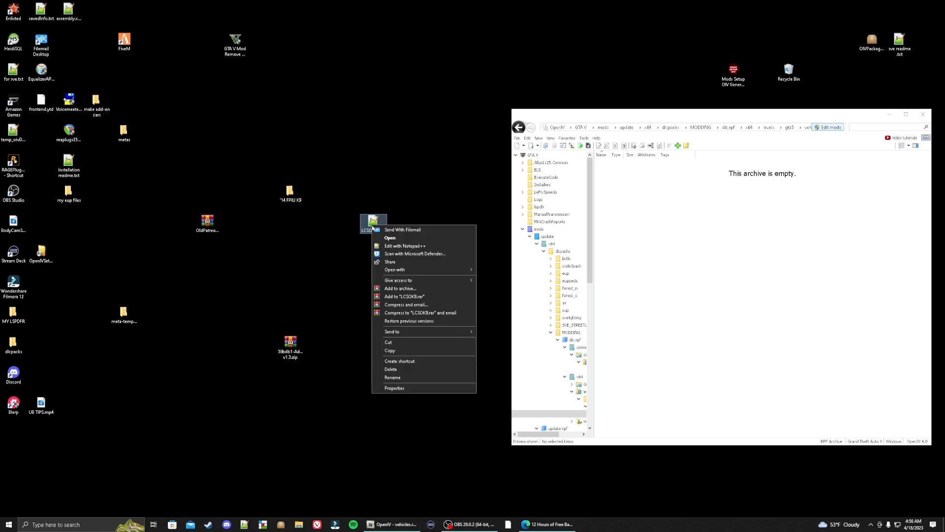
click(394, 245)
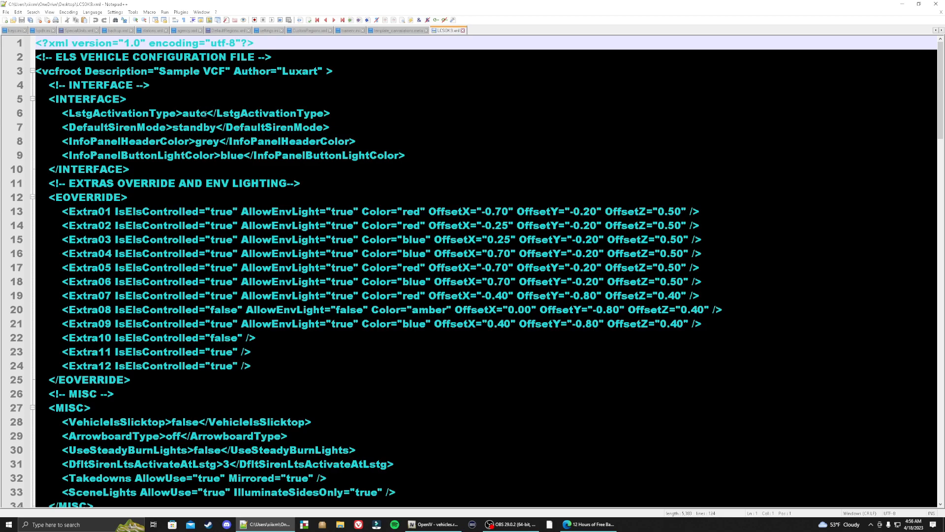
click(205, 113)
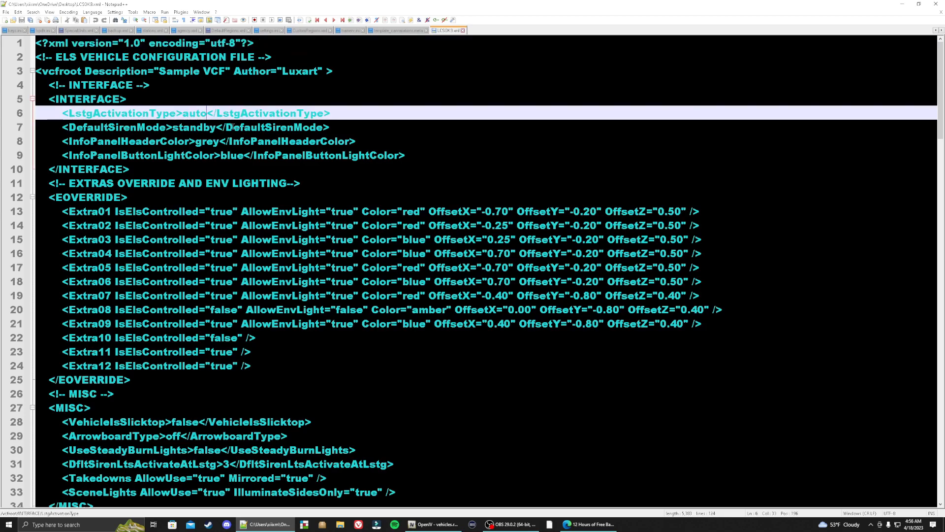
key(BackSpace)
key(BackSpace)
key(BackSpace)
key(BackSpace)
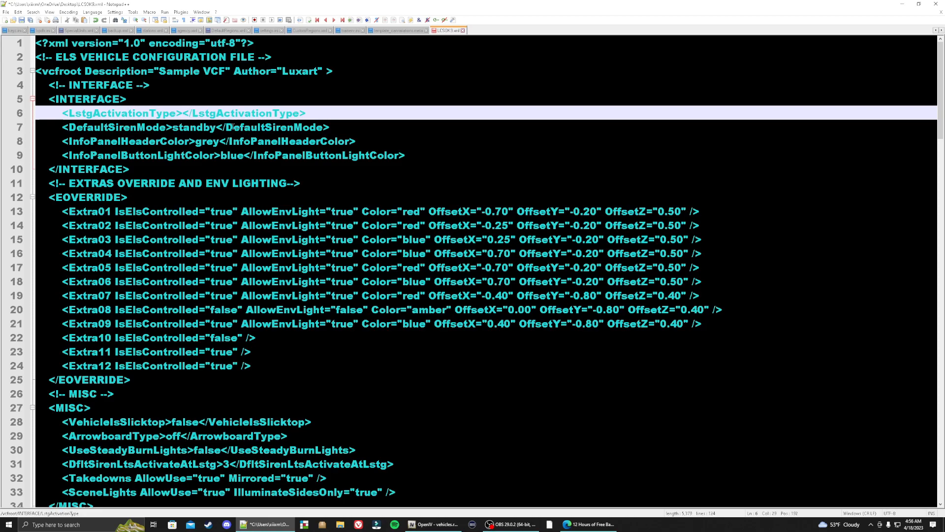
text(manua)
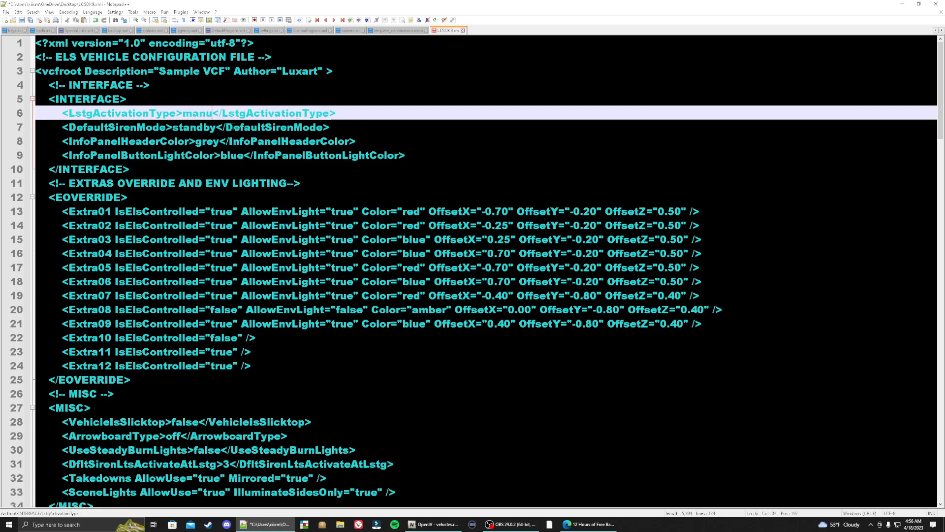
text(l)
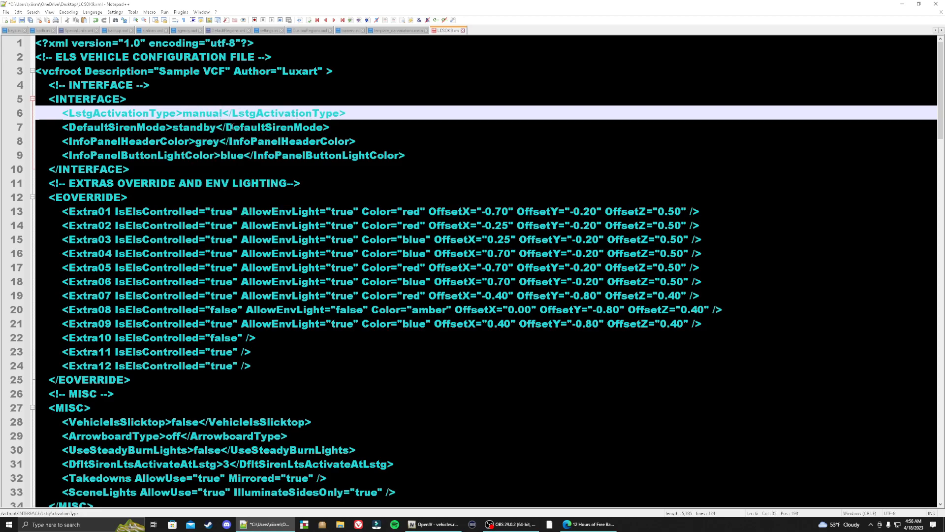
click(21, 20)
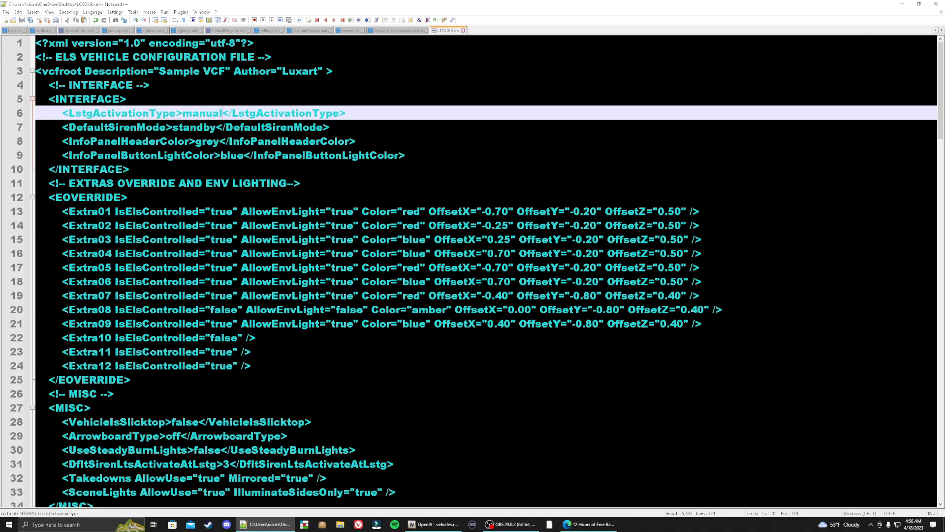
click(934, 5)
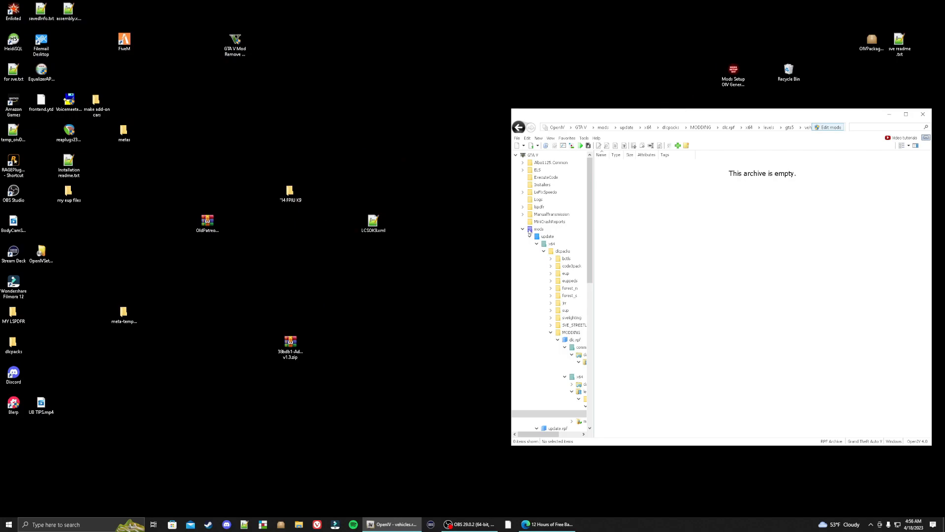
Move LCSOK9.xml to a clear desktop spot and open Grand Theft Auto V's ELS pack_default folder on the Seagate Expansion Drive.
drag(373, 222, 401, 252)
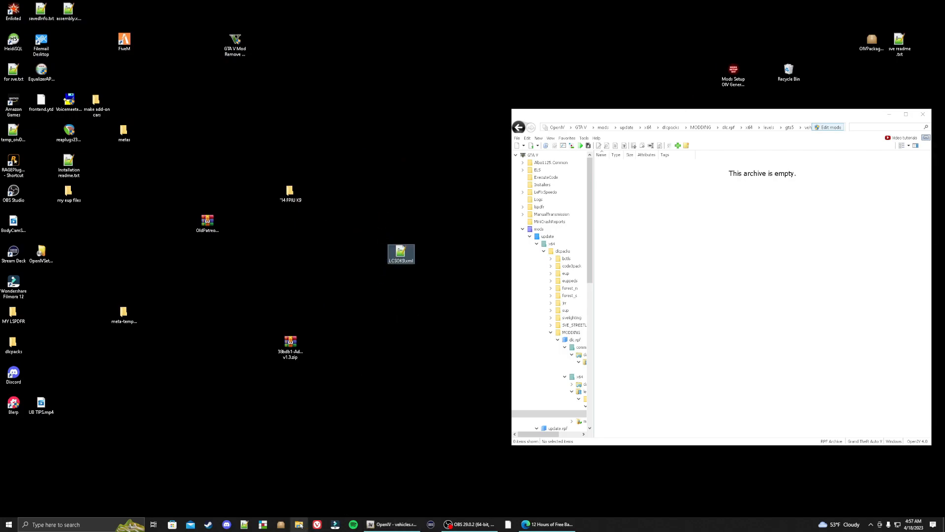
right_click(299, 526)
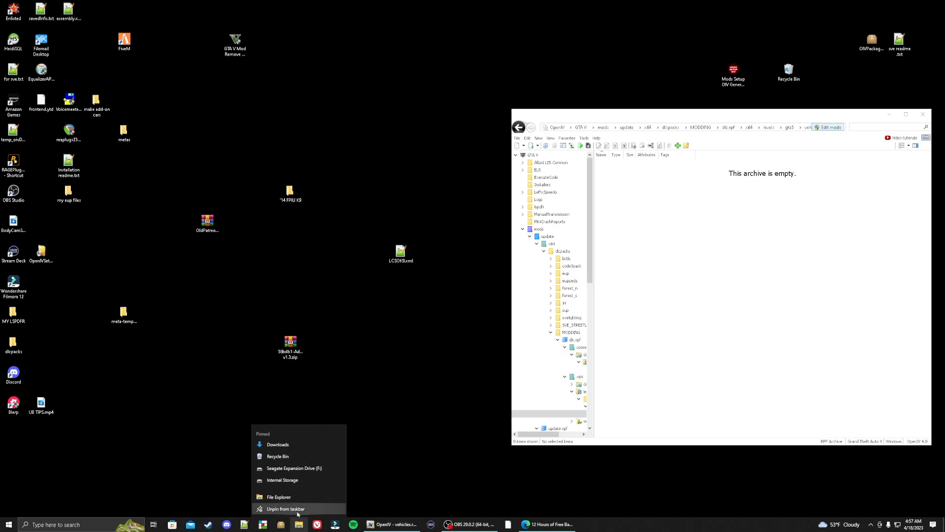
click(297, 470)
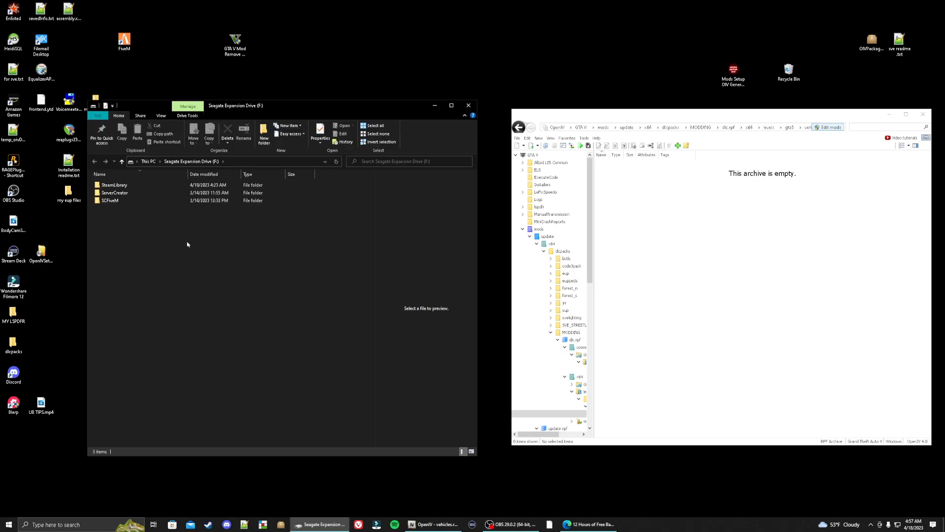
double_click(110, 185)
double_click(110, 185)
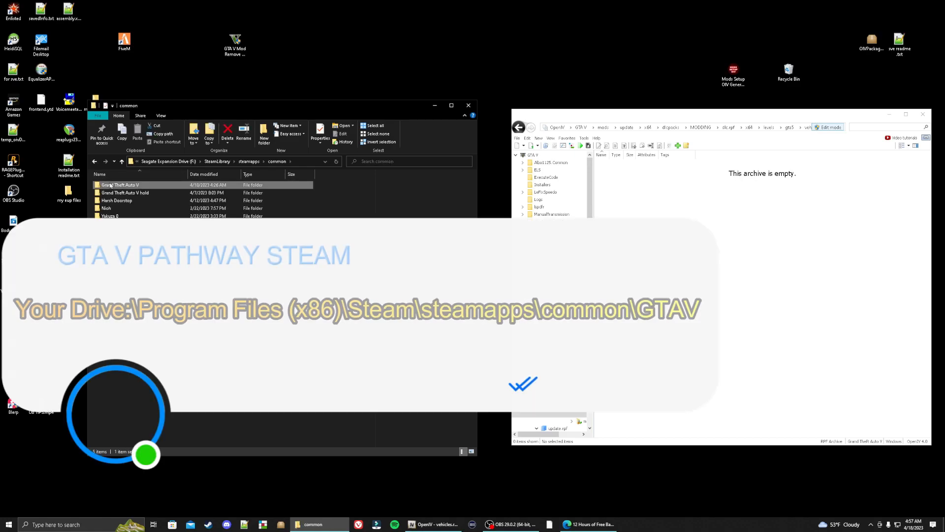
double_click(111, 185)
double_click(112, 192)
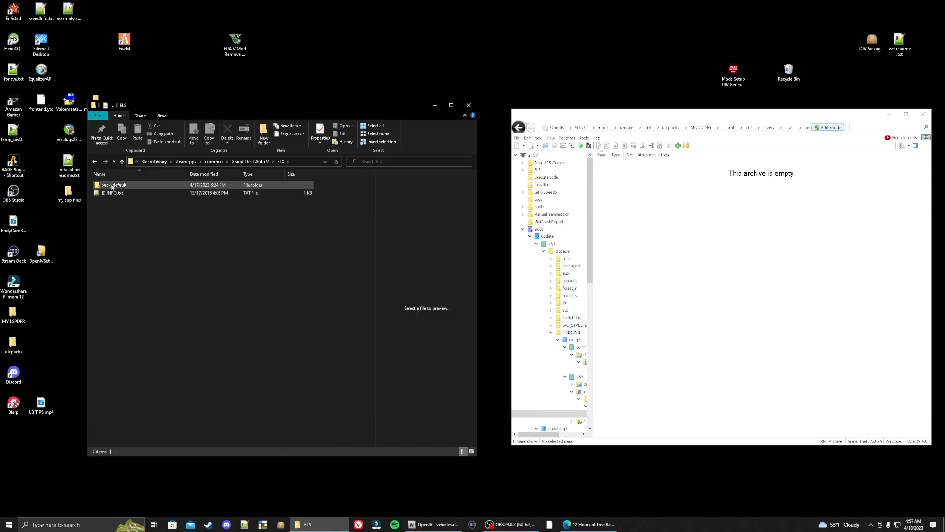
double_click(112, 185)
Copy LCSOK9.xml into pack_default, replacing the existing file, and delete the desktop copy after closing the folder.
drag(389, 109, 311, 109)
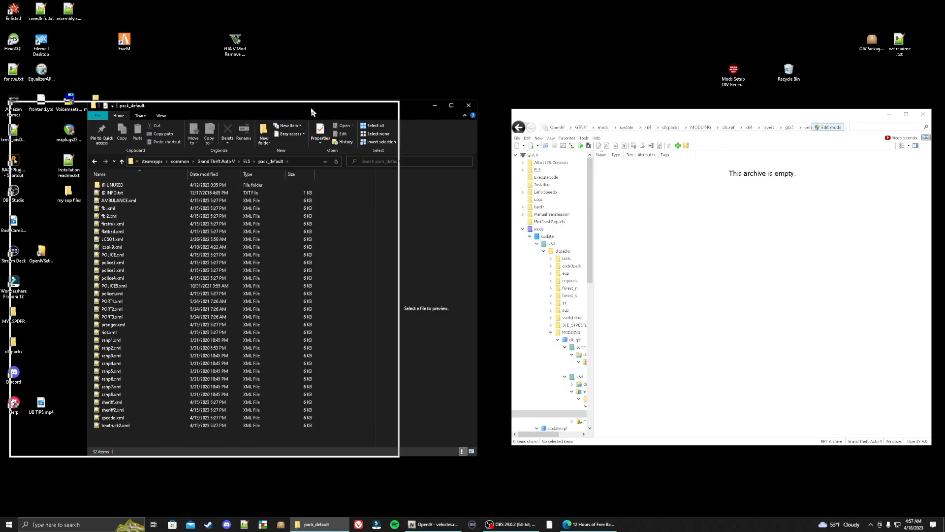
drag(402, 252, 258, 246)
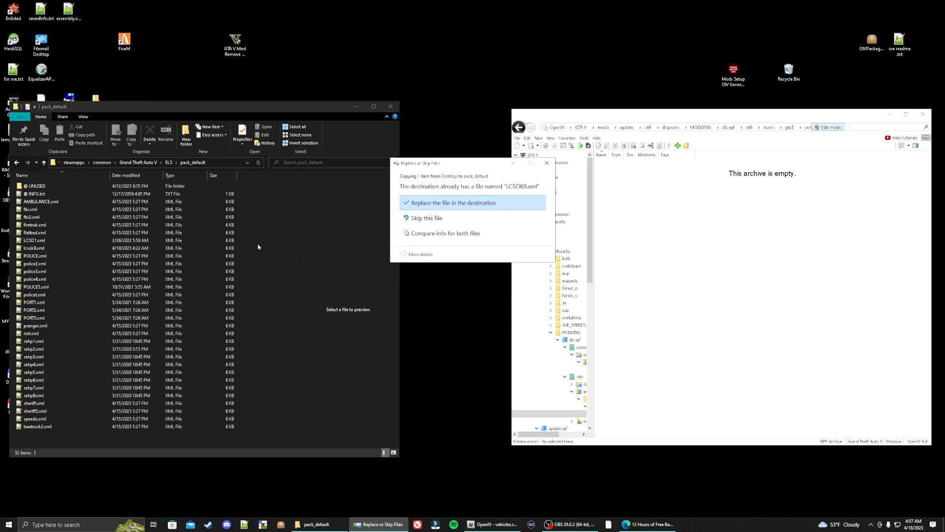
click(426, 203)
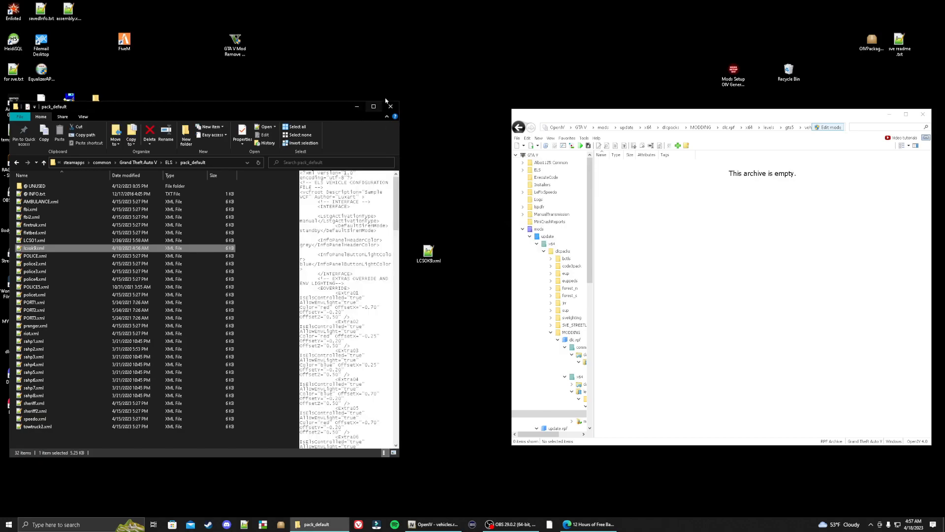
click(392, 107)
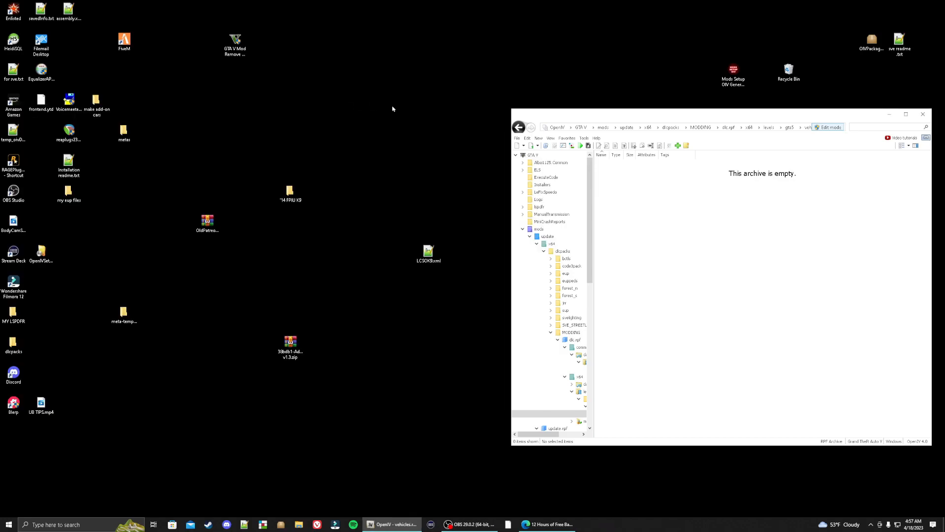
right_click(428, 252)
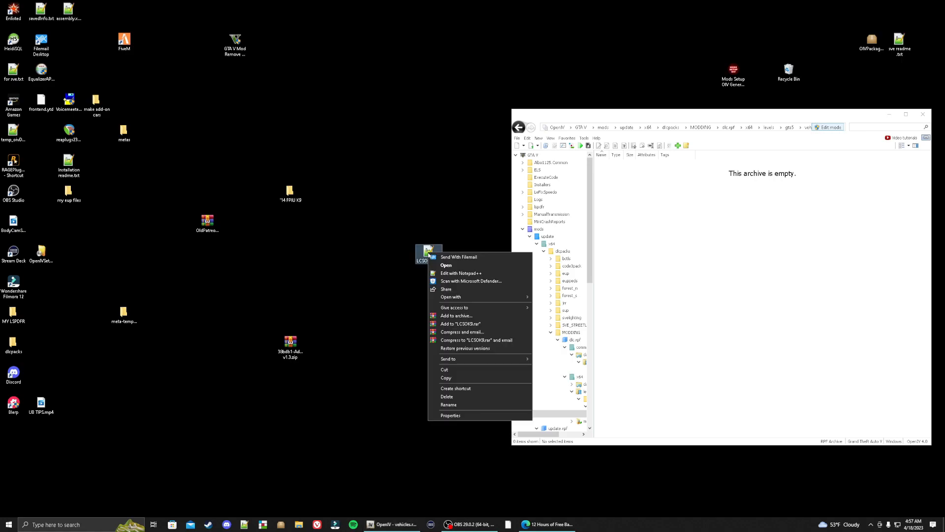
click(449, 397)
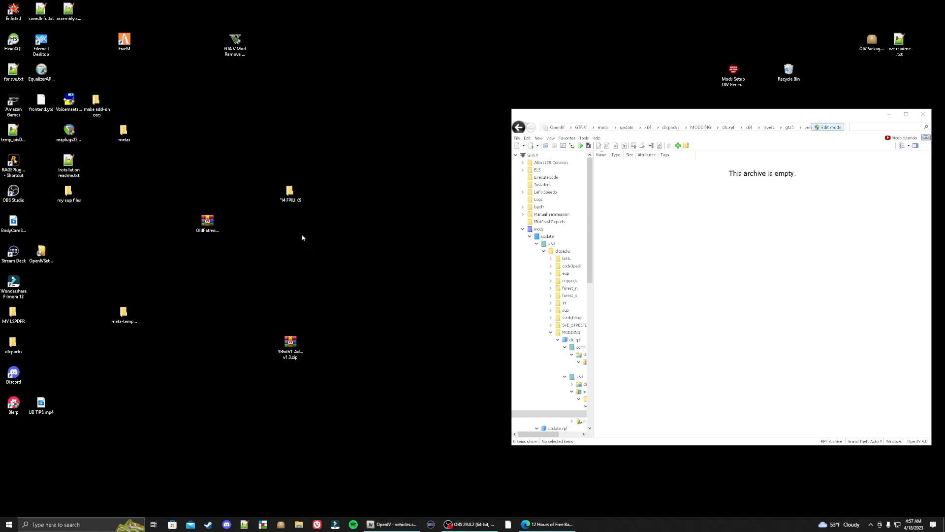
Open the '14 FPIU K9 folder beside the OpenIV window and delete sheriff+hi.ytd from it.
click(287, 195)
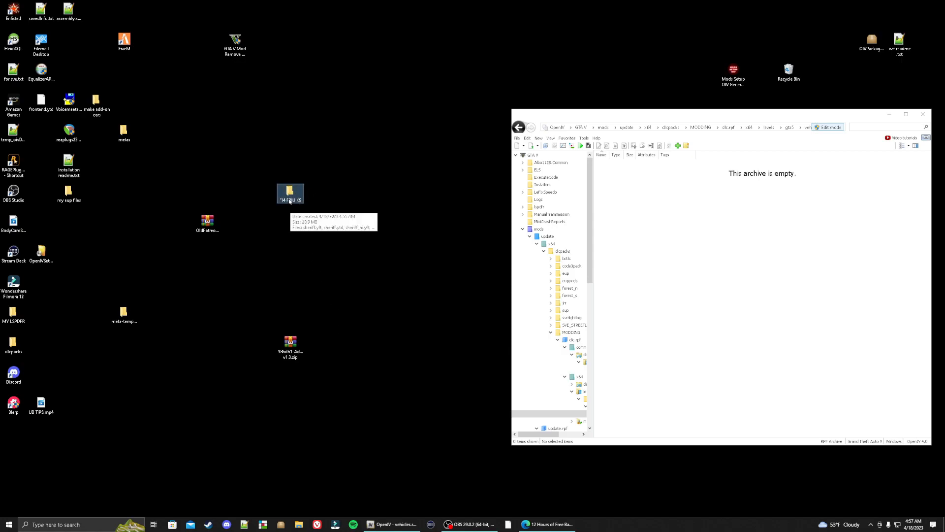
double_click(289, 194)
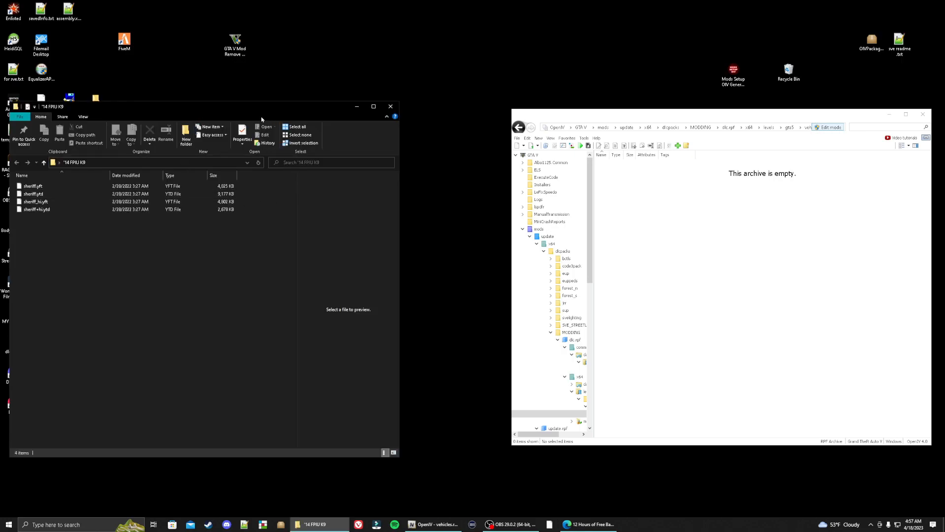
drag(253, 109, 331, 113)
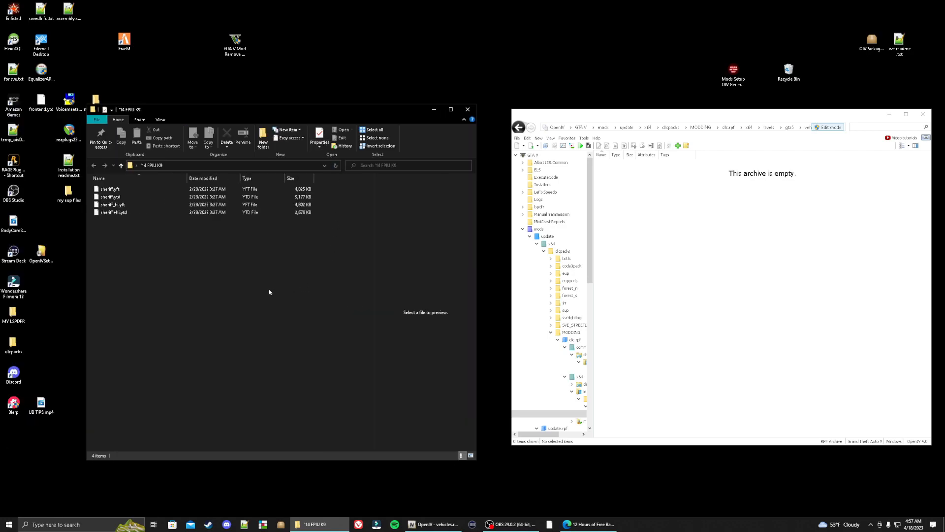
right_click(132, 215)
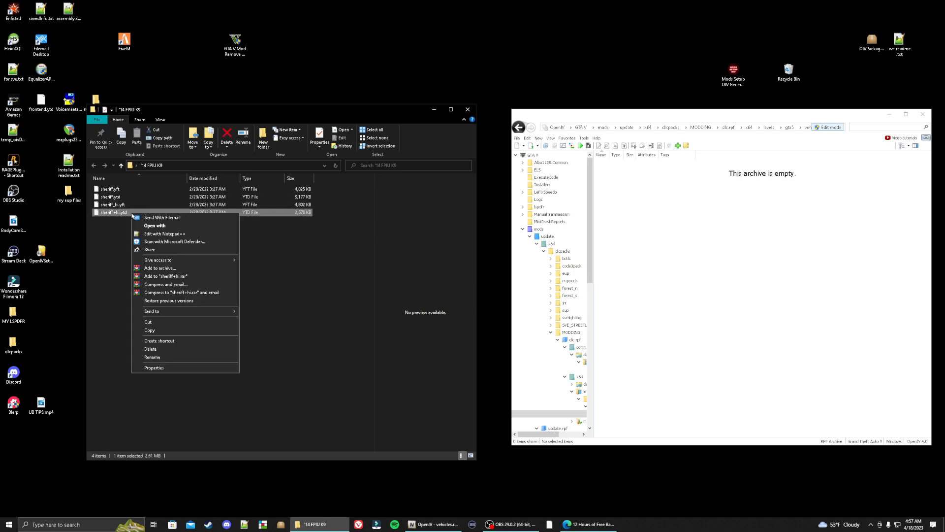
click(163, 350)
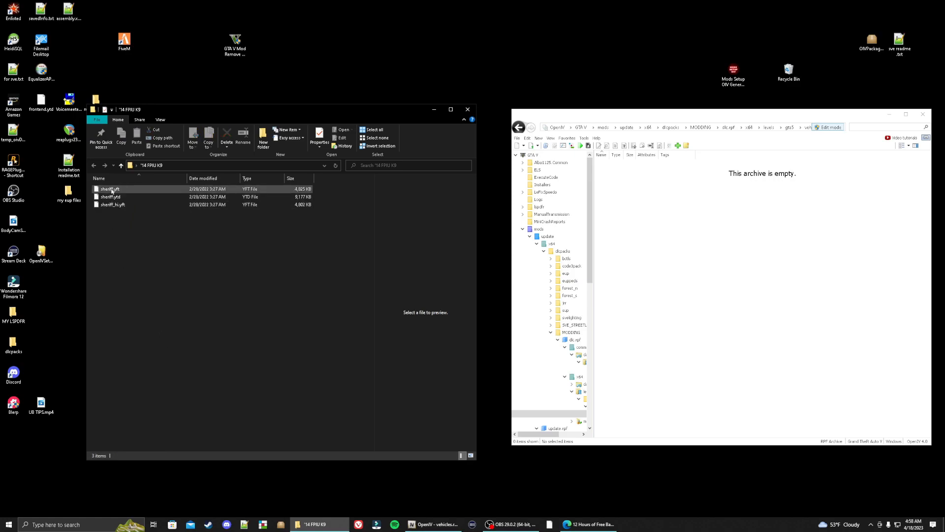
Rename sheriff.yft to lcsok9.yft and copy the new base name for reuse.
right_click(108, 191)
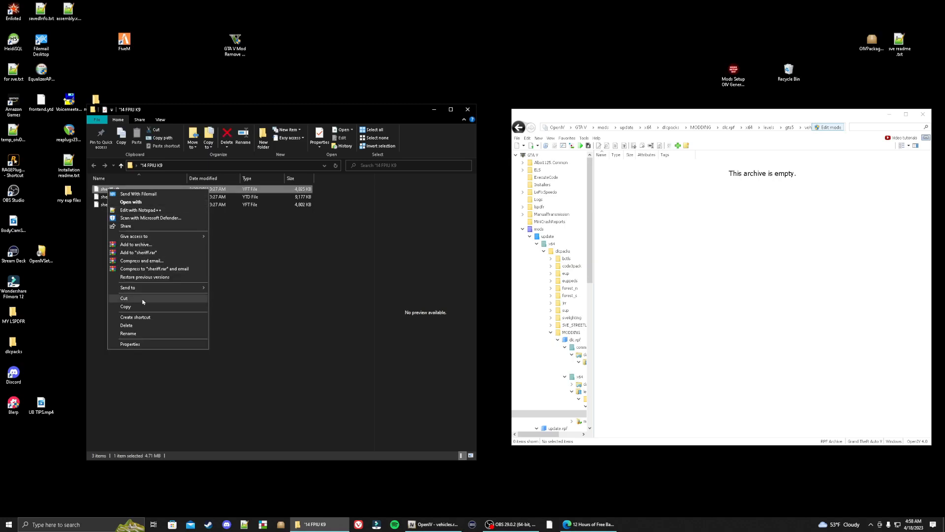
click(128, 333)
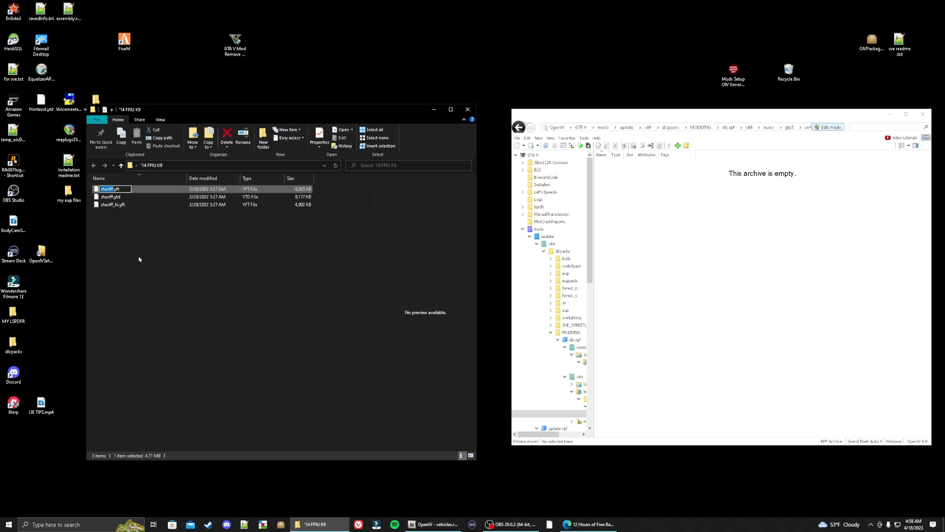
key(BackSpace)
text(kcsok9)
drag(113, 189, 101, 189)
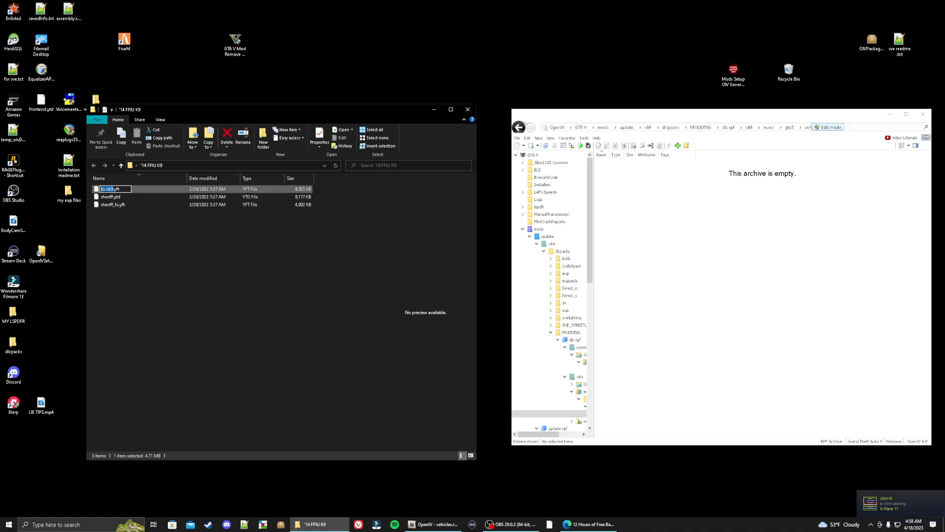
right_click(106, 189)
click(124, 213)
click(188, 262)
Rename sheriff.ytd to lcsok9.ytd using the copied name.
click(111, 197)
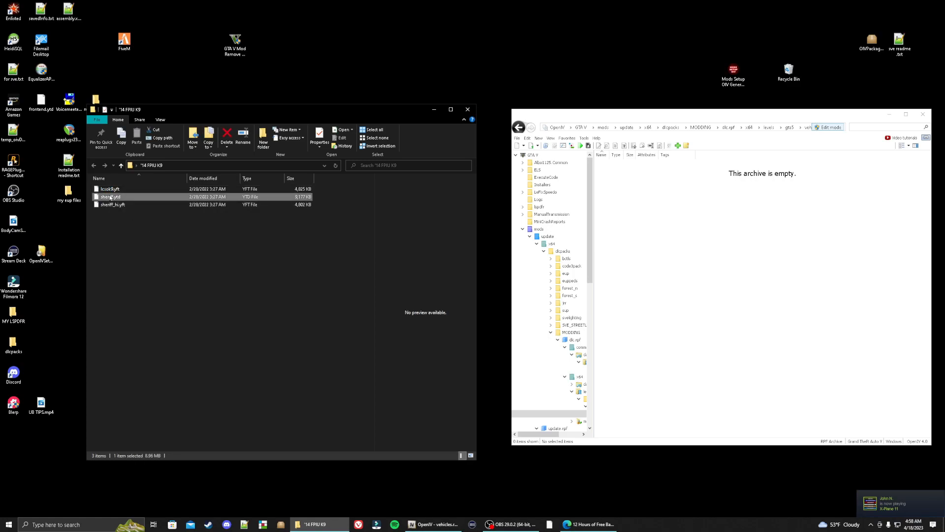
right_click(110, 197)
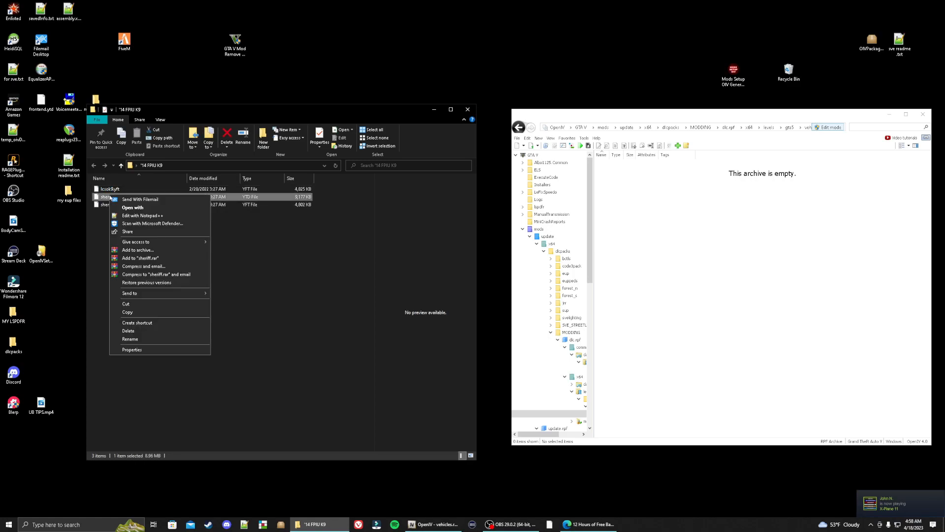
click(138, 339)
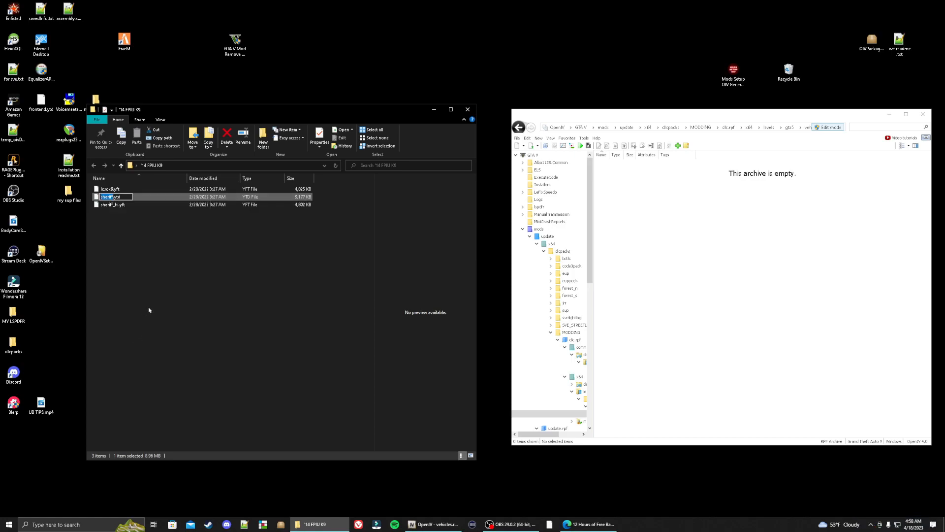
key(ctrl+v)
Rename sheriff_hi.yft to lcsok9_hi.yft, replacing only the base name with the copied lcsok9.
click(109, 204)
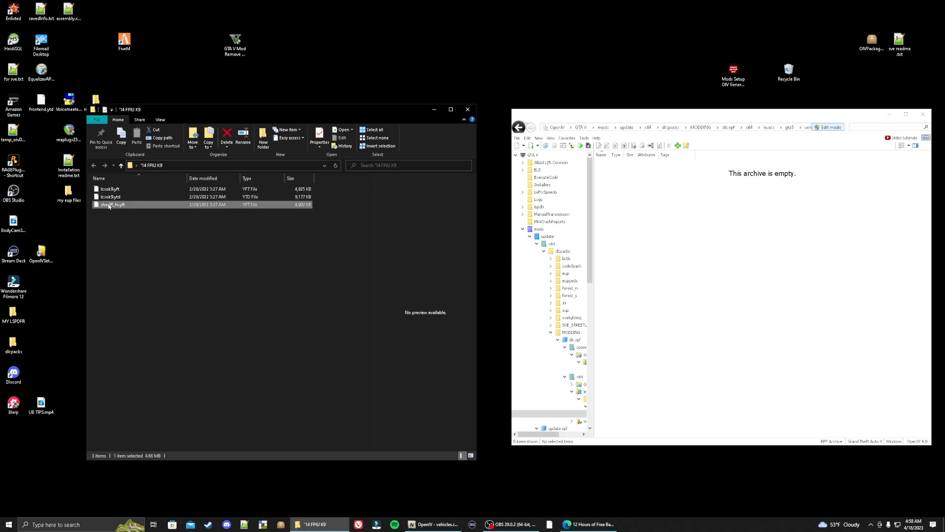
right_click(108, 204)
click(129, 347)
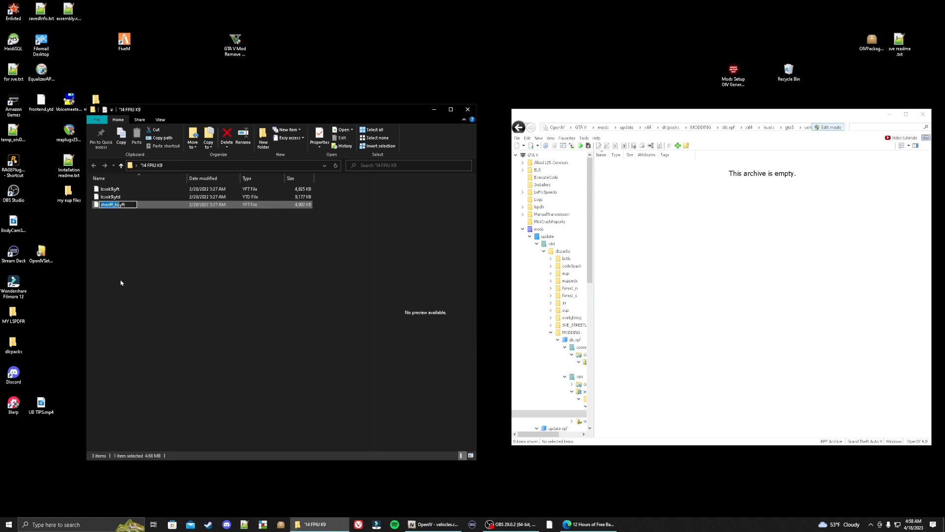
click(113, 206)
key(BackSpace)
key(BackSpace)
key(BackSpace)
key(BackSpace)
key(BackSpace)
key(BackSpace)
key(BackSpace)
key(ctrl+v)
key(Return)
Import the three renamed lcsok9 files from the '14 FPIU K9 folder into the empty vehicles archive and close the folder.
click(166, 224)
drag(324, 237, 679, 200)
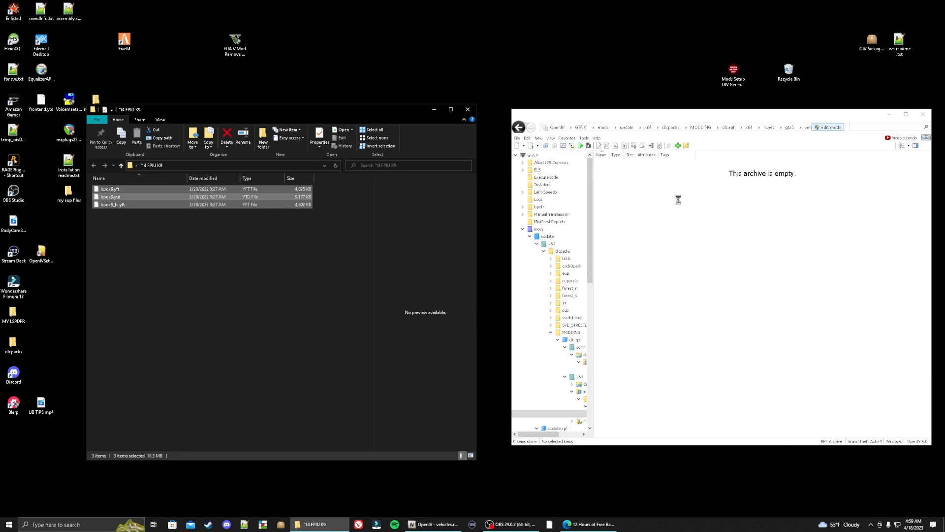
click(468, 110)
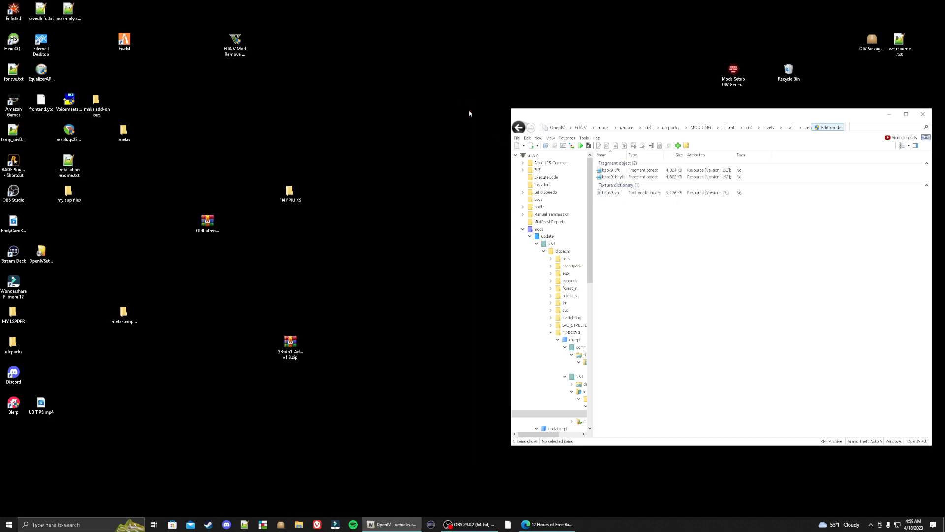
Preview lcsok9.yft in the model viewer, inspect the vehicle's livery from the side, and close the preview.
double_click(611, 171)
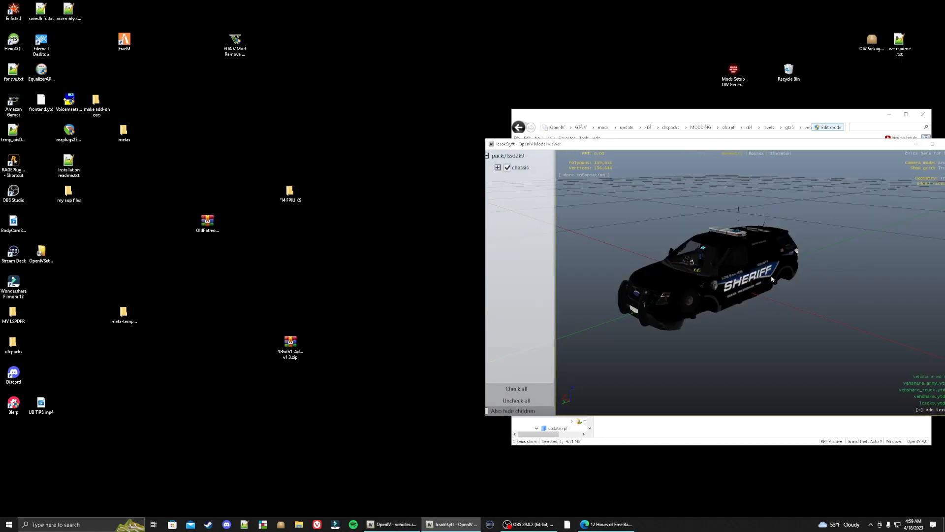
drag(633, 239, 672, 274)
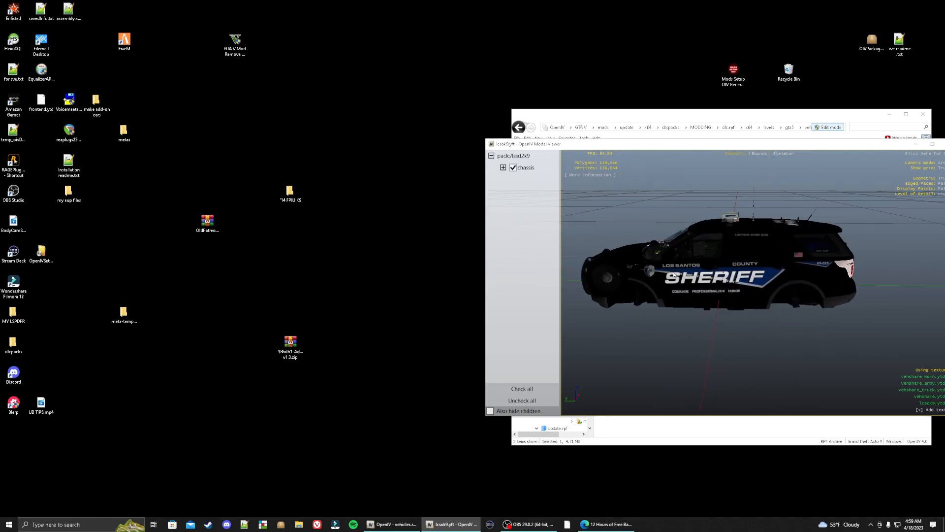
scroll(673, 274, up, 3)
scroll(673, 274, down, 5)
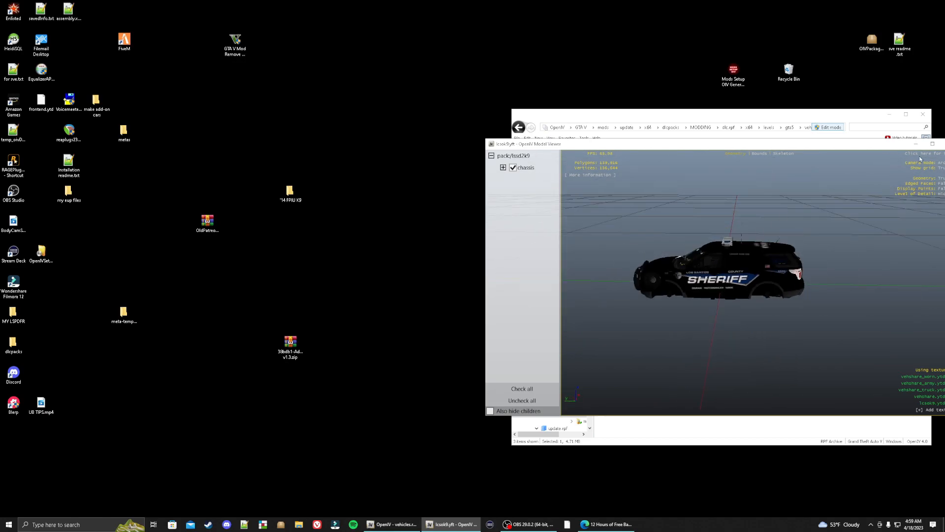
drag(865, 149, 795, 149)
click(876, 144)
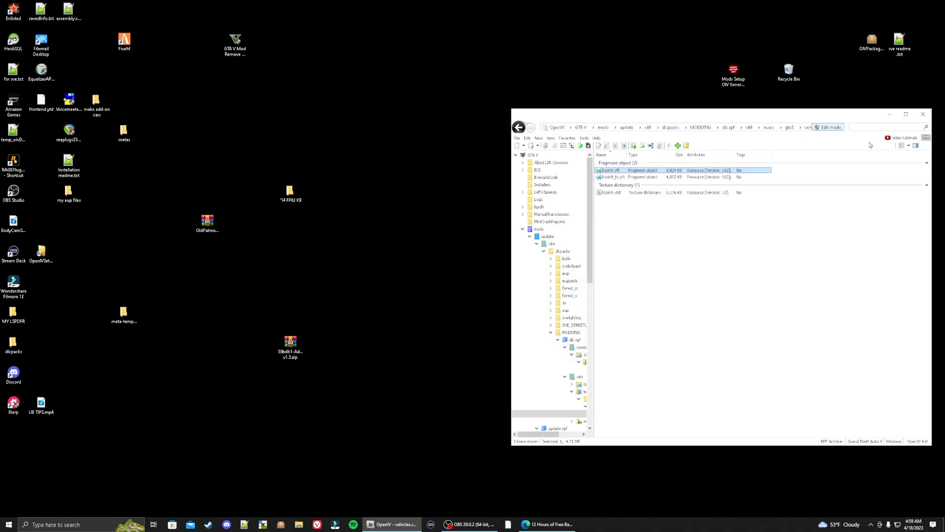
Close OpenIV and move the Creator_Vehicles v1.3 zip closer to the other desktop icons.
click(921, 115)
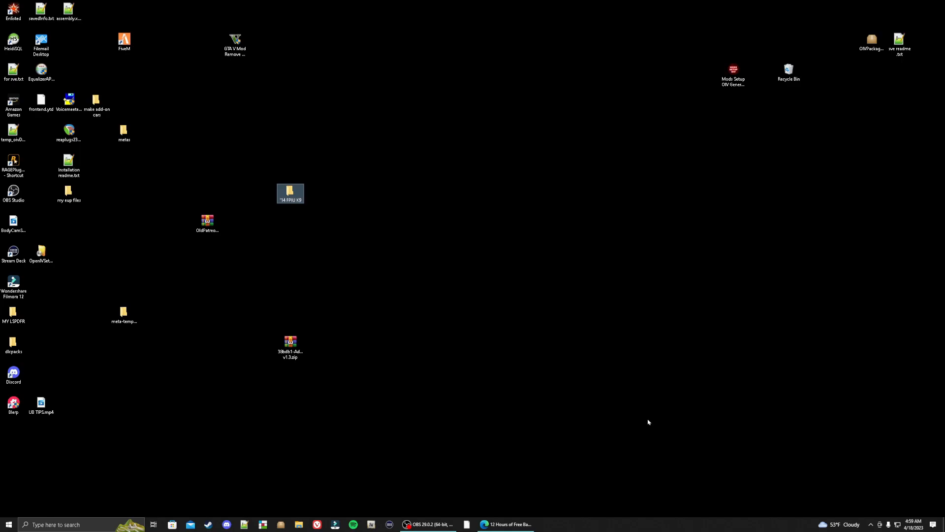
drag(290, 345, 236, 321)
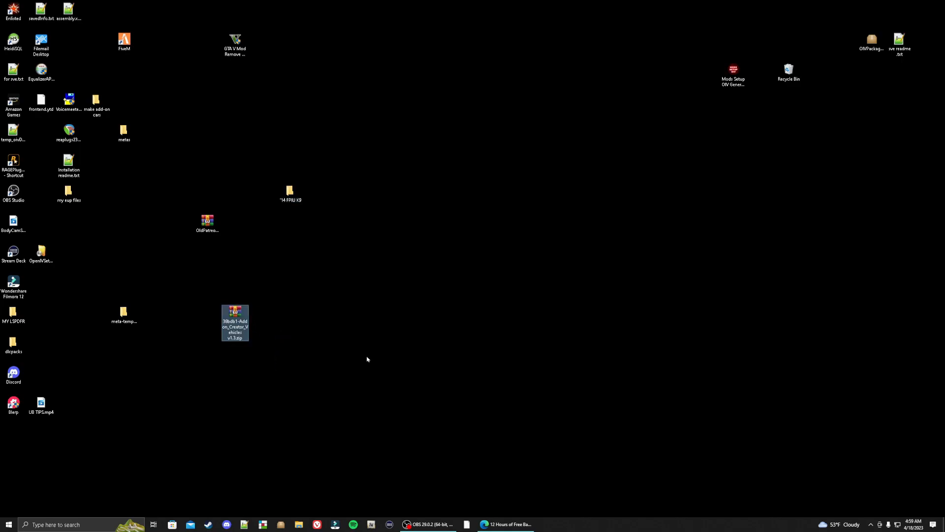
Switch to GTA V and open the trainer's Added Vehicles Menu with the lcsok9 entry highlighted.
click(467, 524)
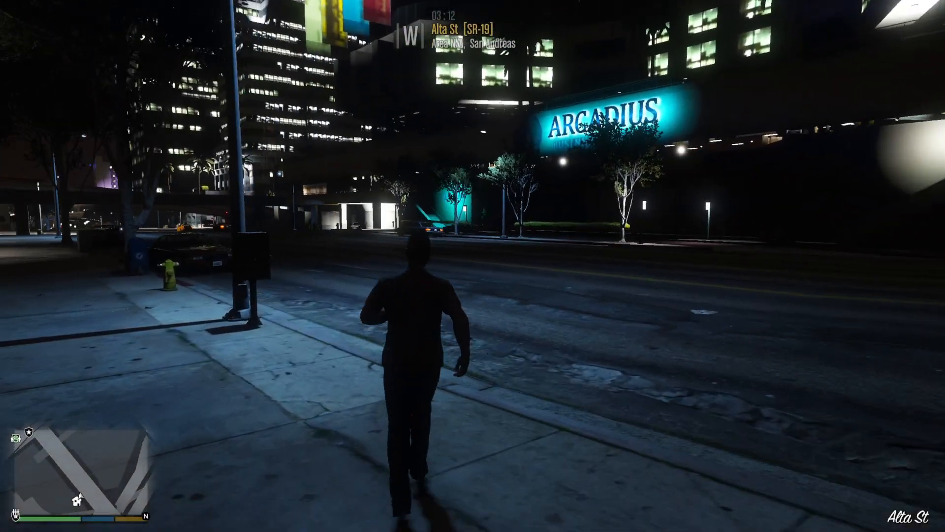
key(F7)
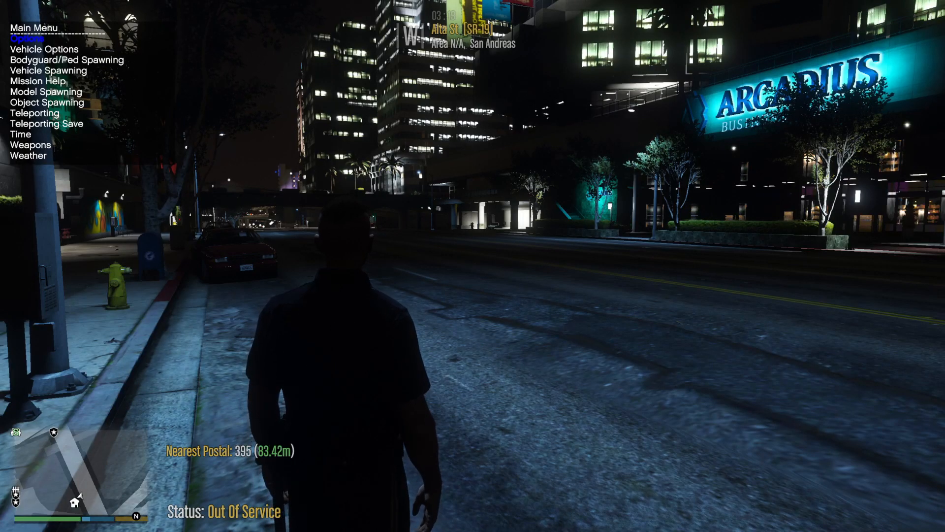
key(Down)
key(Down)
key(Down)
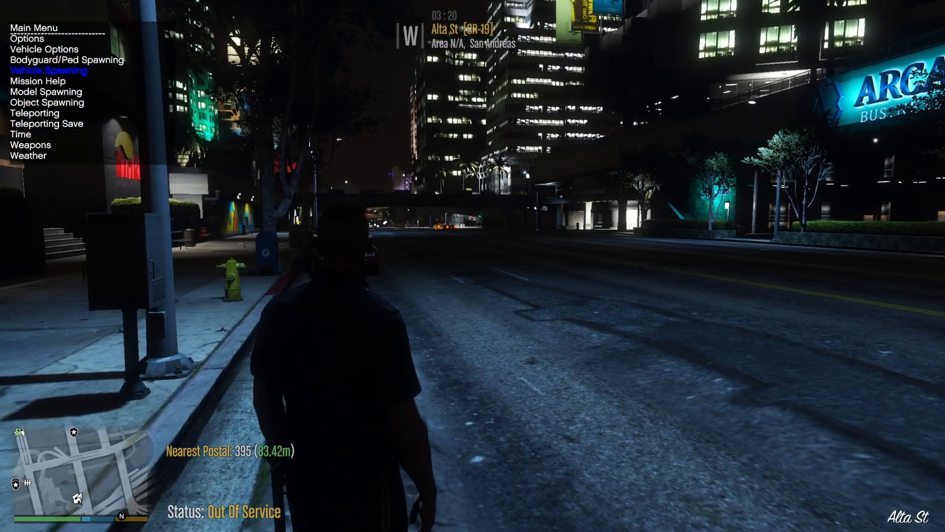
key(Return)
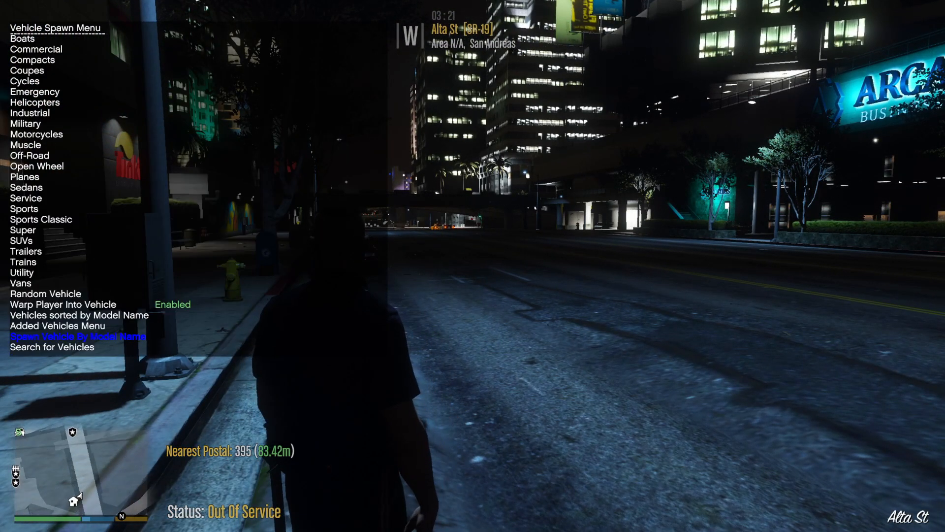
key(Up)
key(Return)
key(Up)
key(Up)
key(Down)
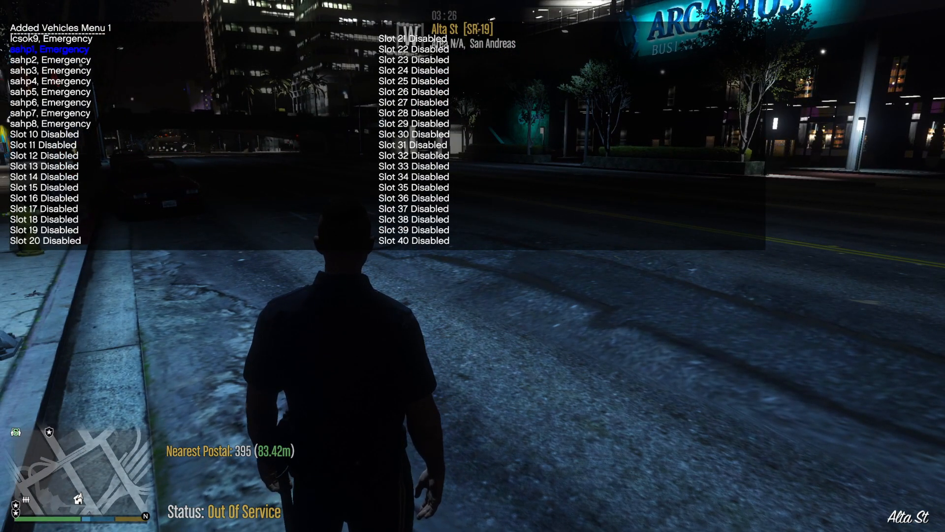
key(Up)
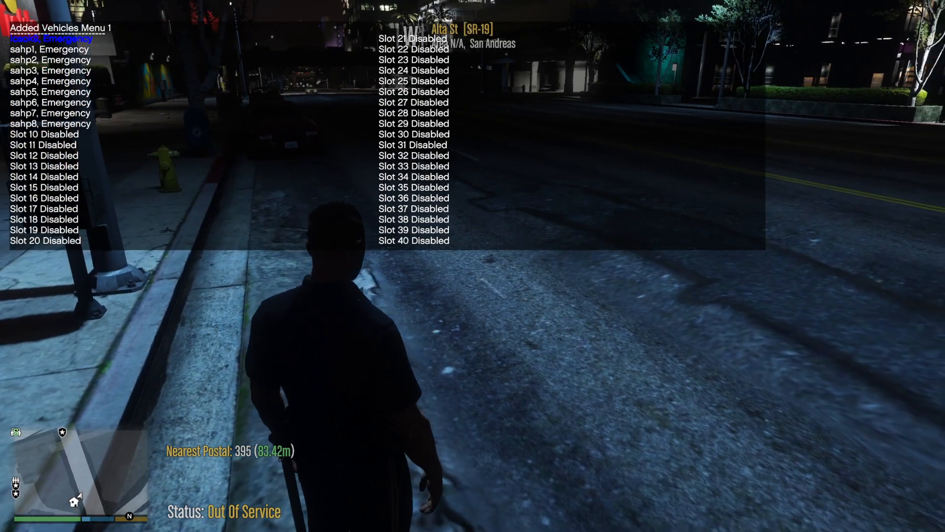
Page through the slots of the Added Vehicles Menu and return to its first page.
key(Right)
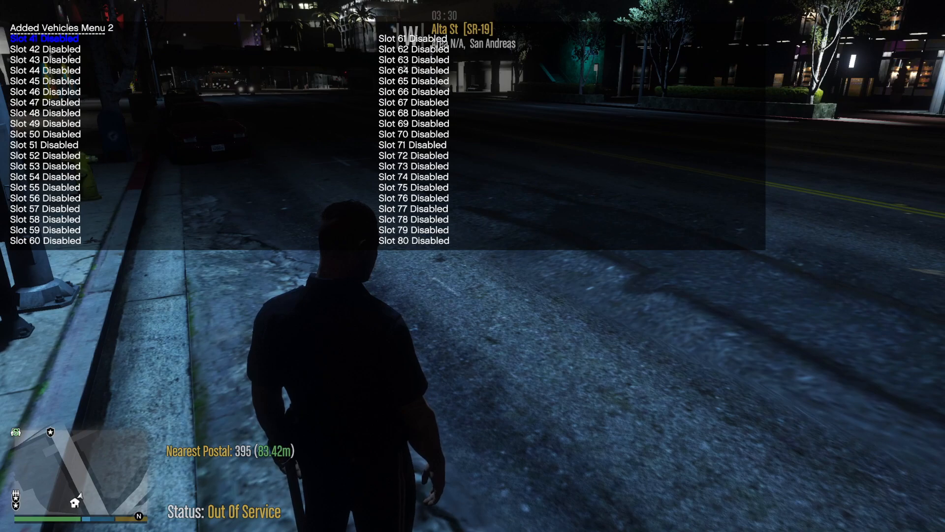
key(Right)
key(Right)
key(Right)
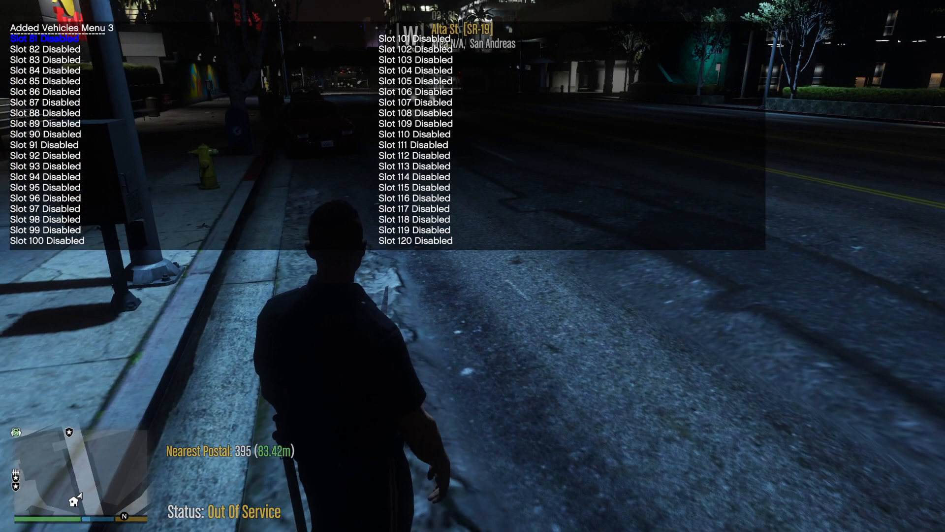
key(Left)
key(Left)
key(Left)
key(Left)
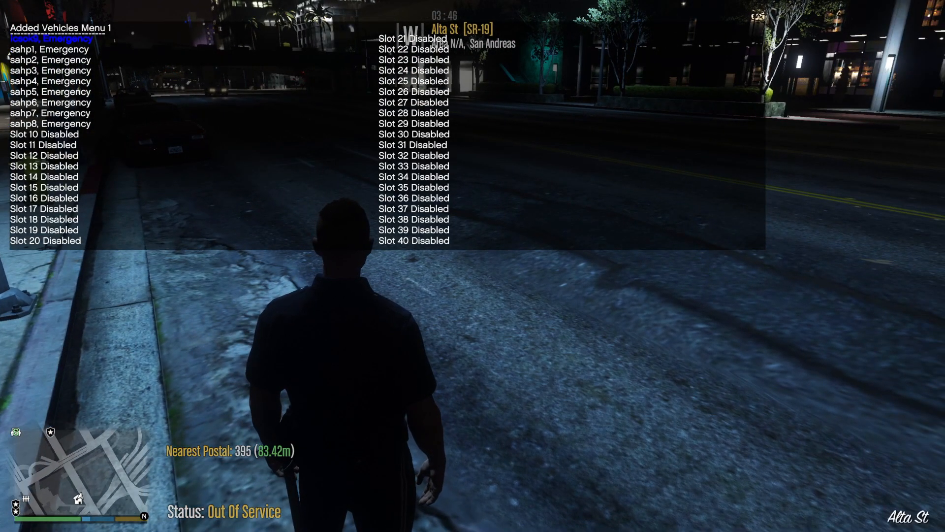
Spawn the lcsok9 emergency vehicle and close the trainer menu.
key(Return)
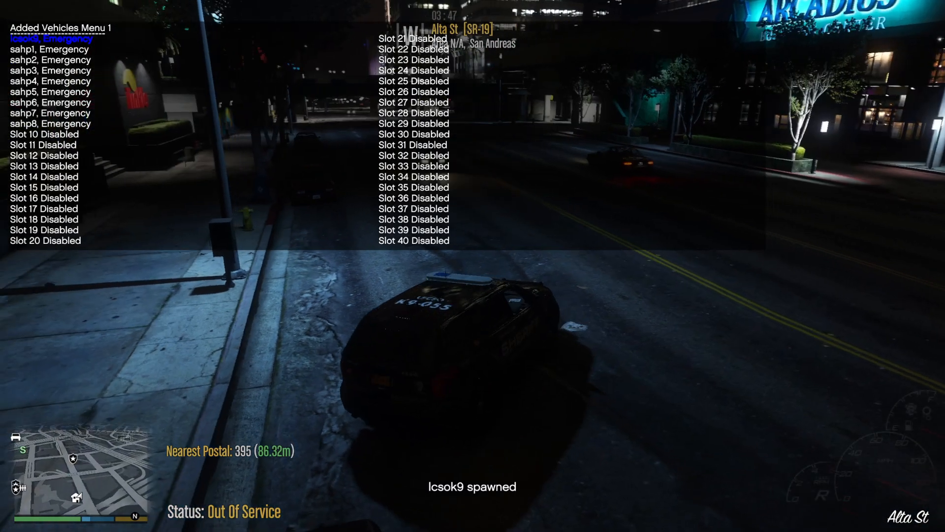
key(BackSpace)
key(BackSpace)
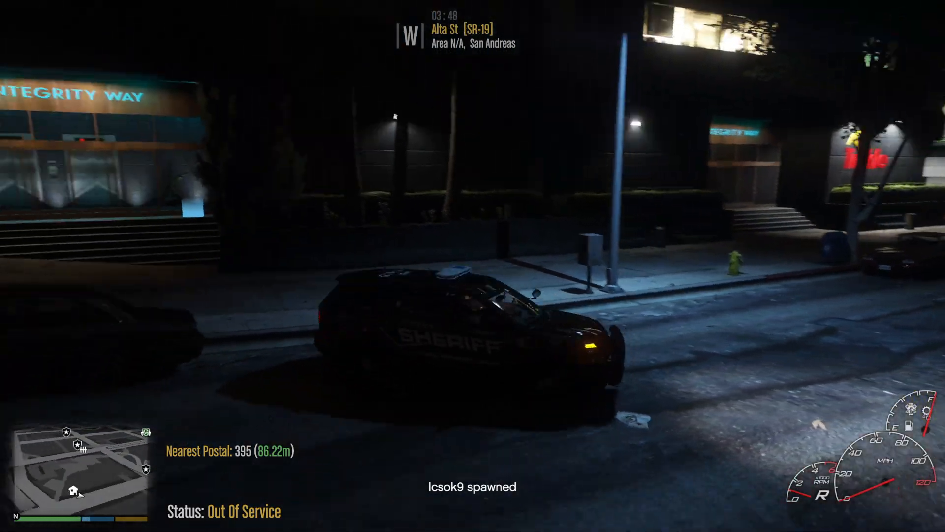
Inspect the spawned lcsok9 and test-drive it from Alta St west along Vespucci Blvd.
key(e)
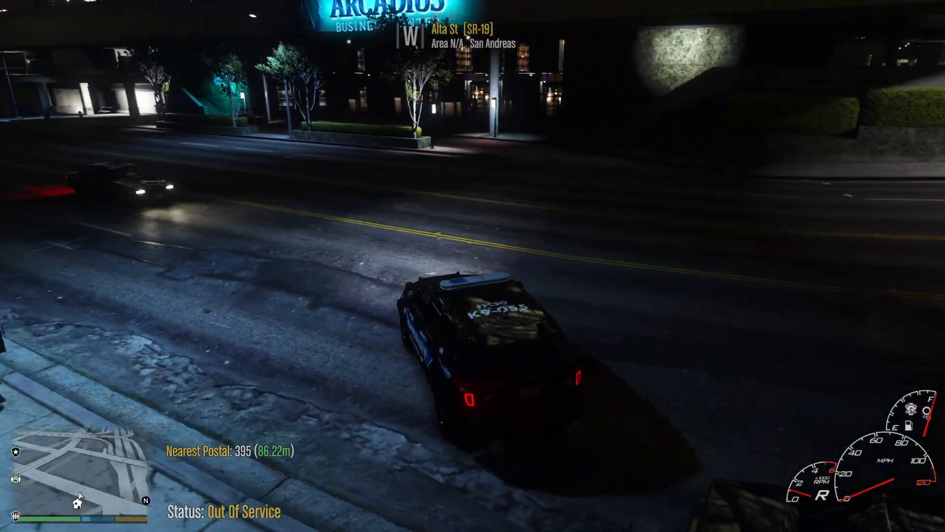
key(v)
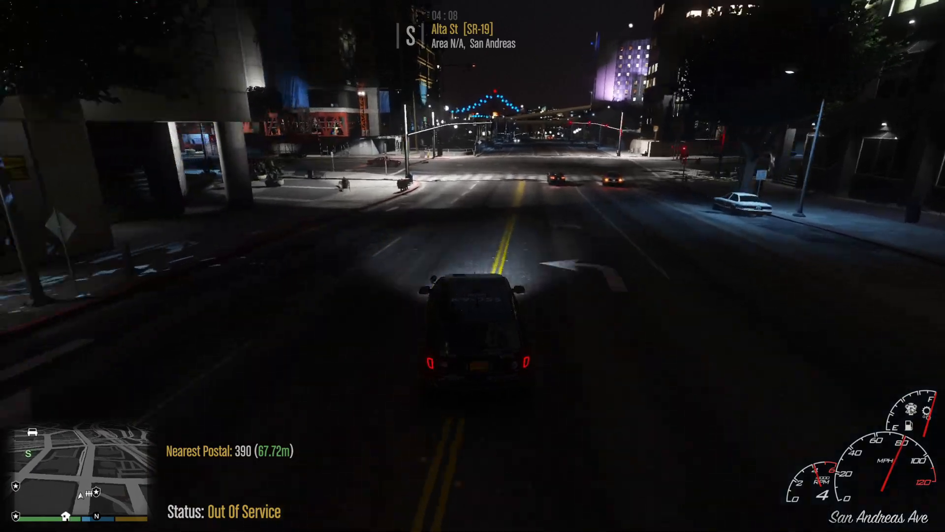
key(d)
key(space)
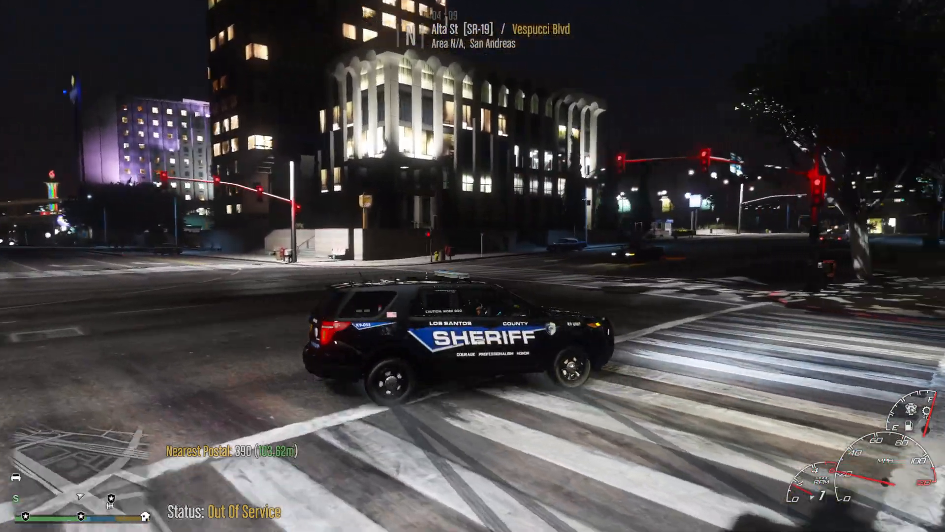
key(w)
key(a)
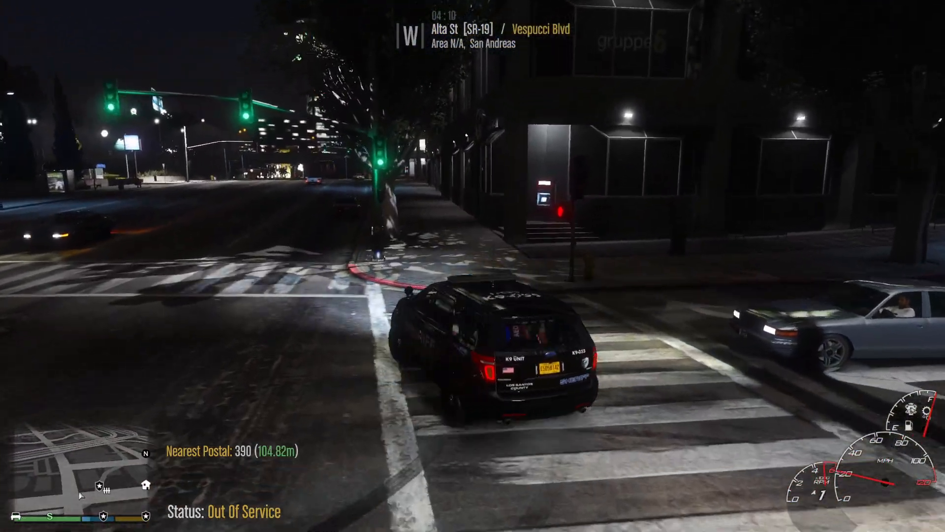
key(d)
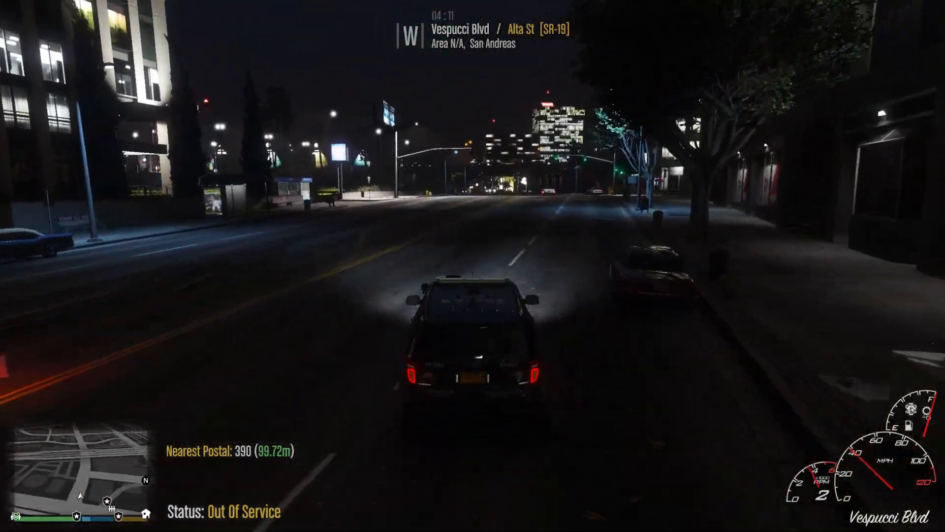
key(w)
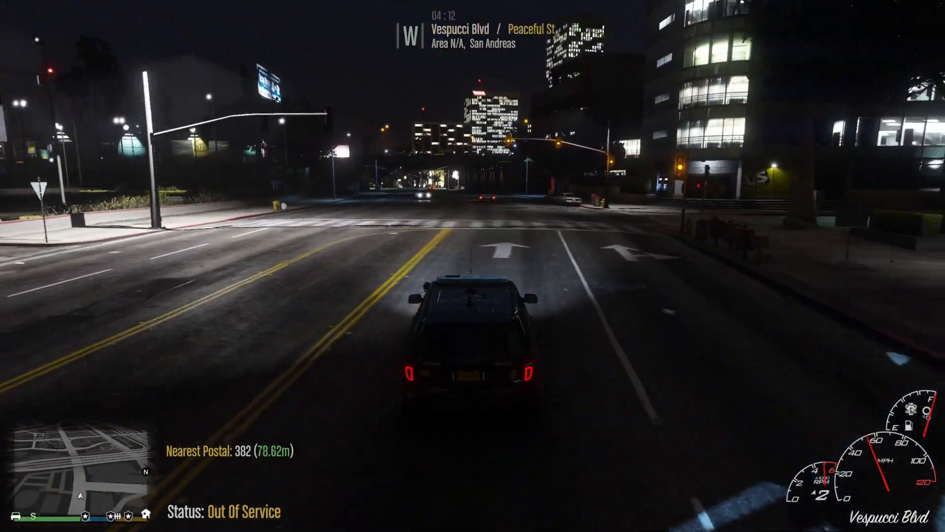
key(w)
key(d)
key(a)
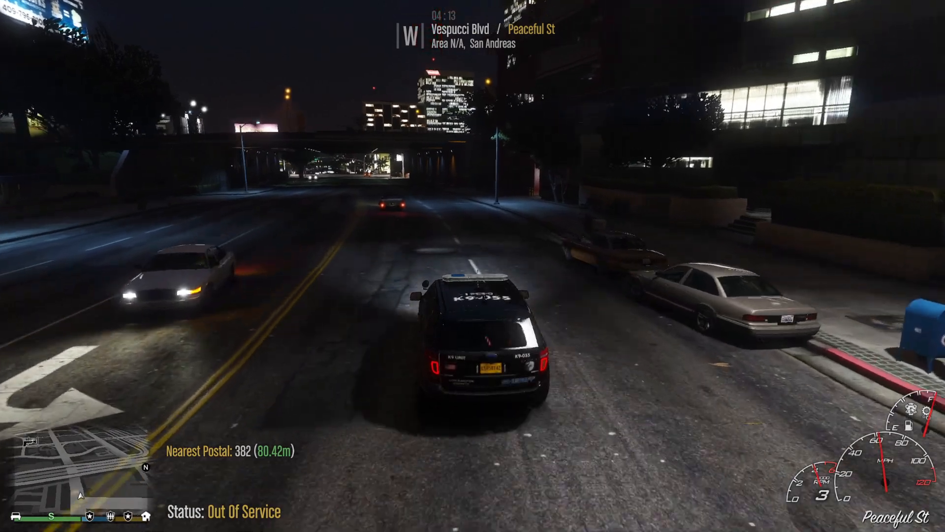
key(w)
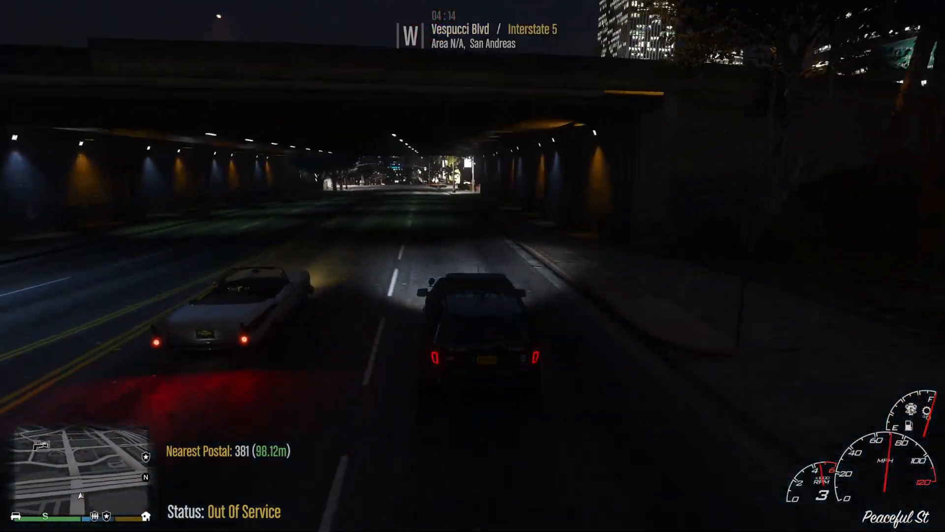
key(w)
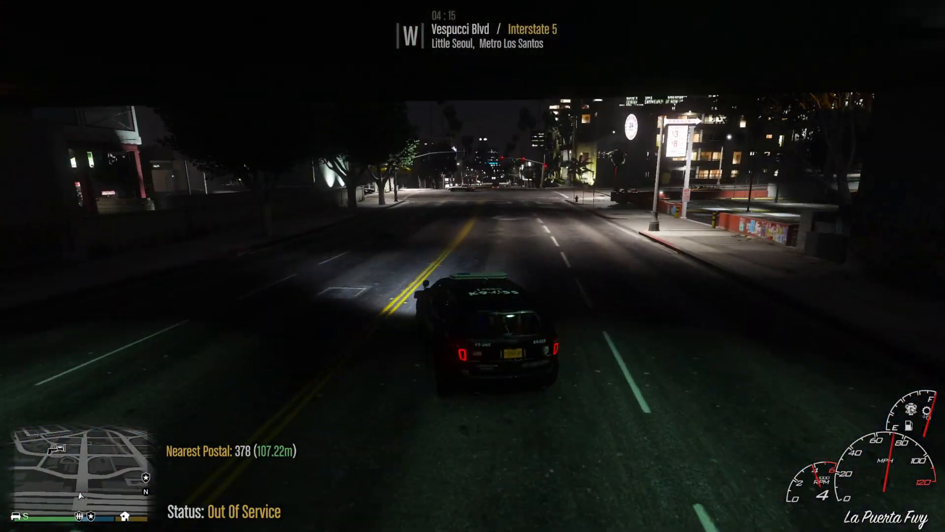
Turn the lcsok9 north onto Calais Ave and test-drive it to the San Andreas Ave intersection.
key(s)
key(d)
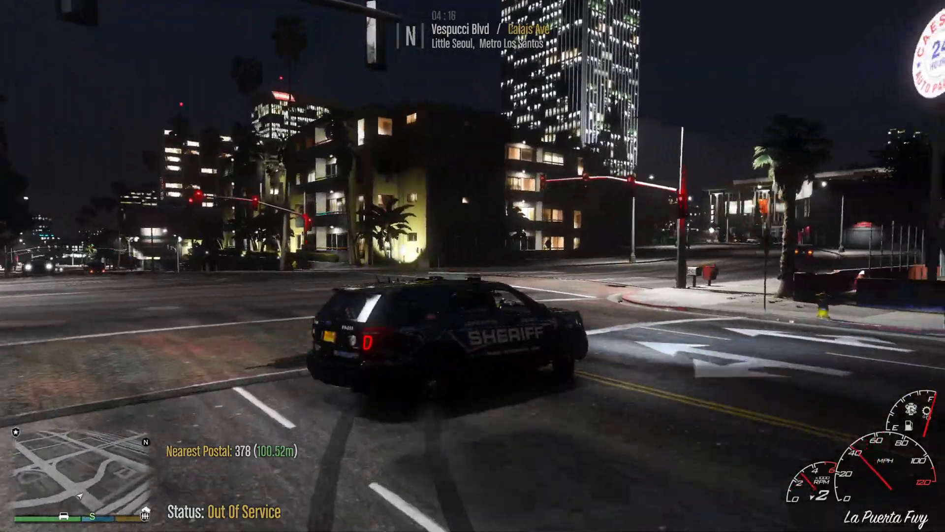
key(d)
key(w)
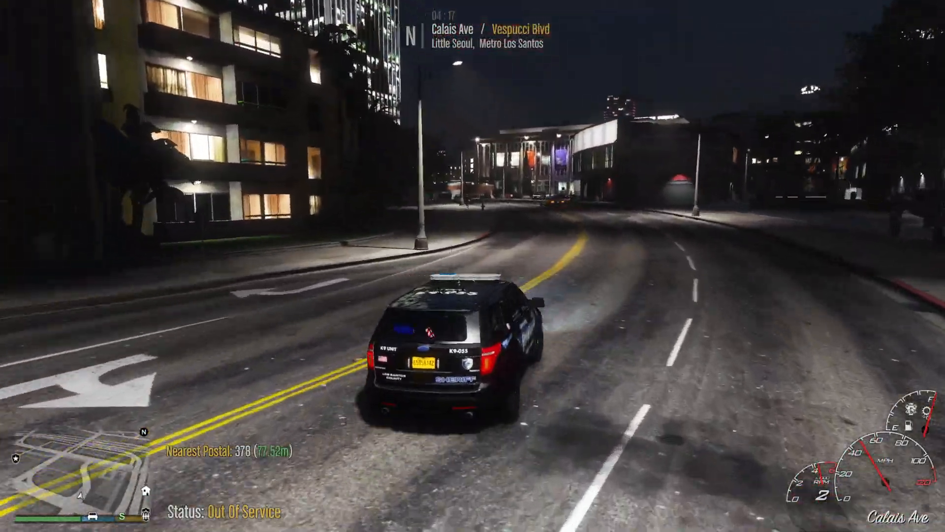
key(w)
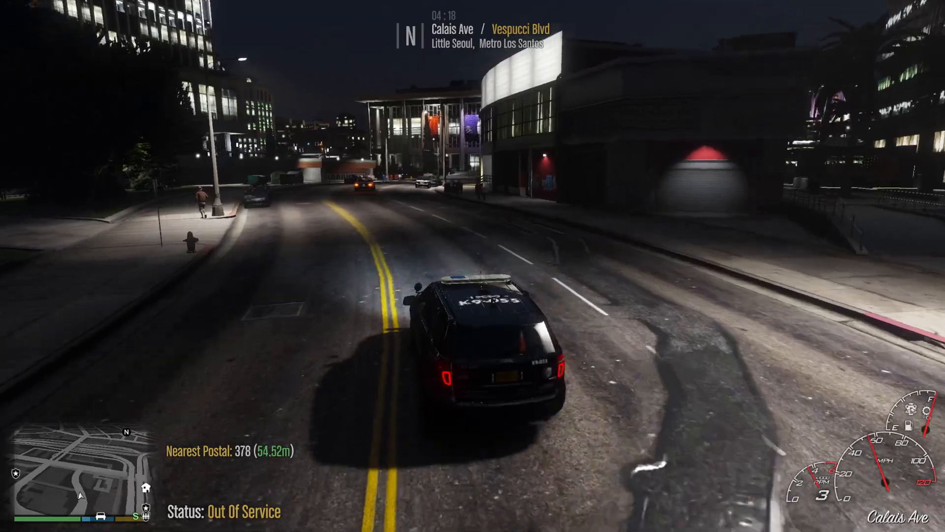
key(w)
key(d)
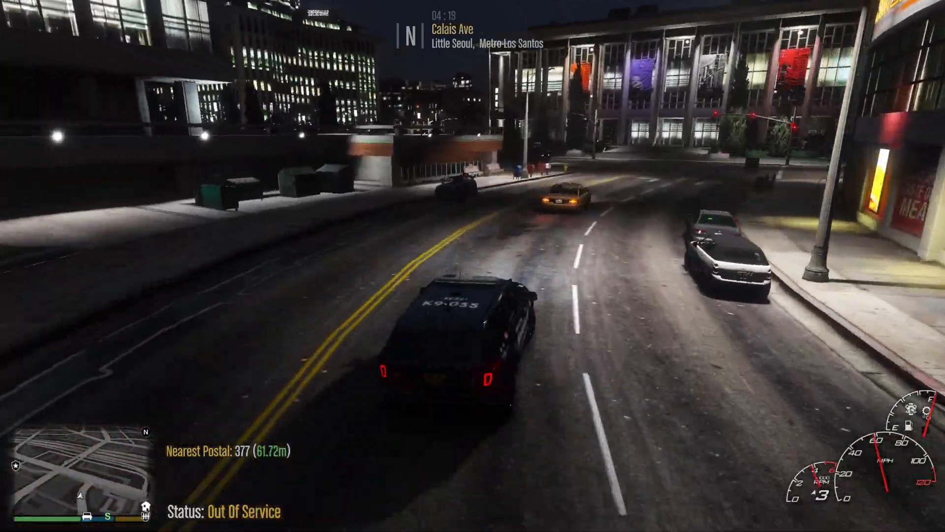
key(a)
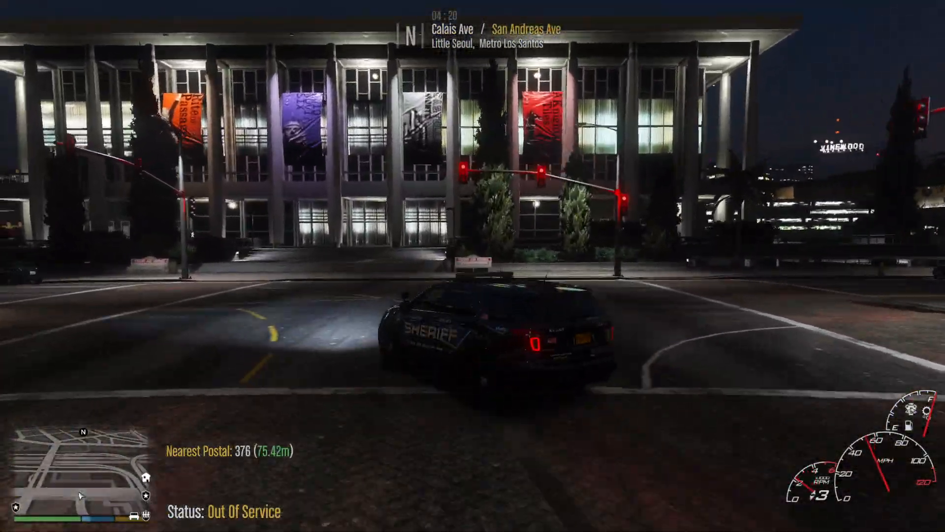
Turn the lcsok9 west onto San Andreas Ave and check its interior from the first-person view before returning to the chase view.
key(d)
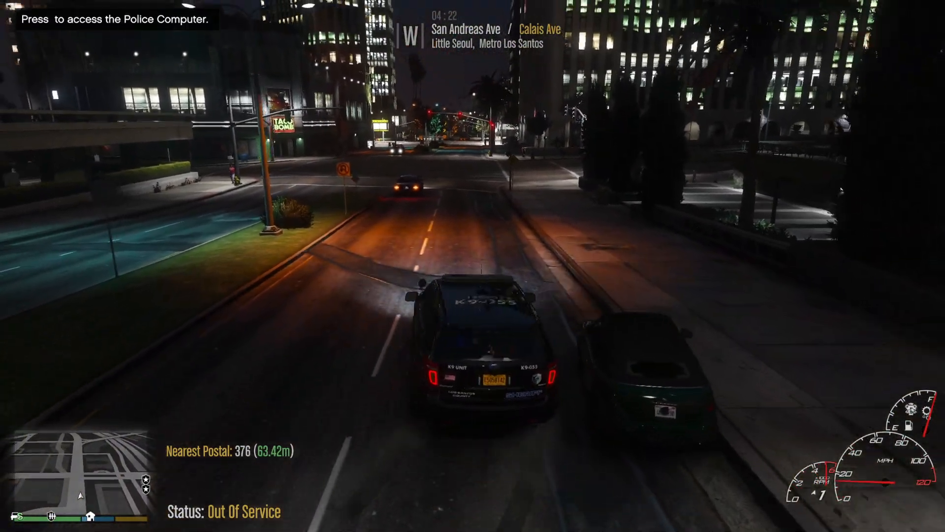
key(v)
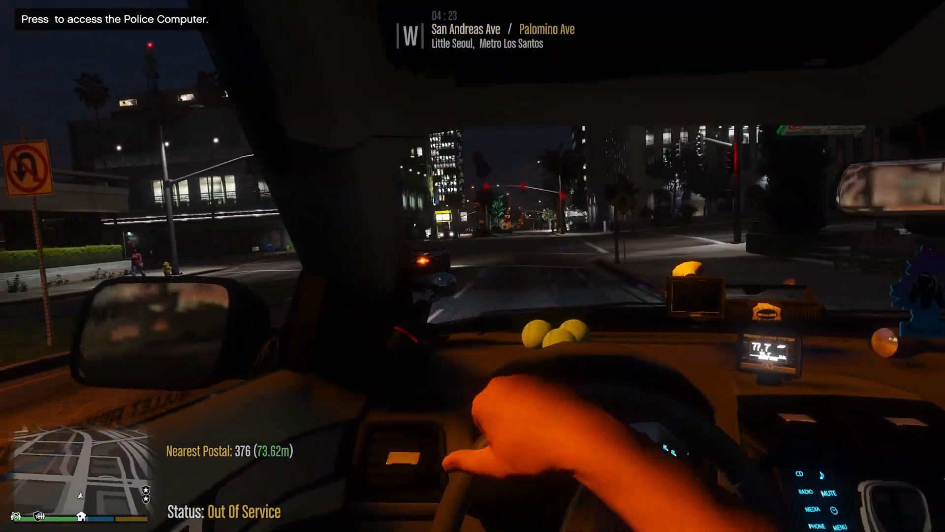
key(v)
key(v)
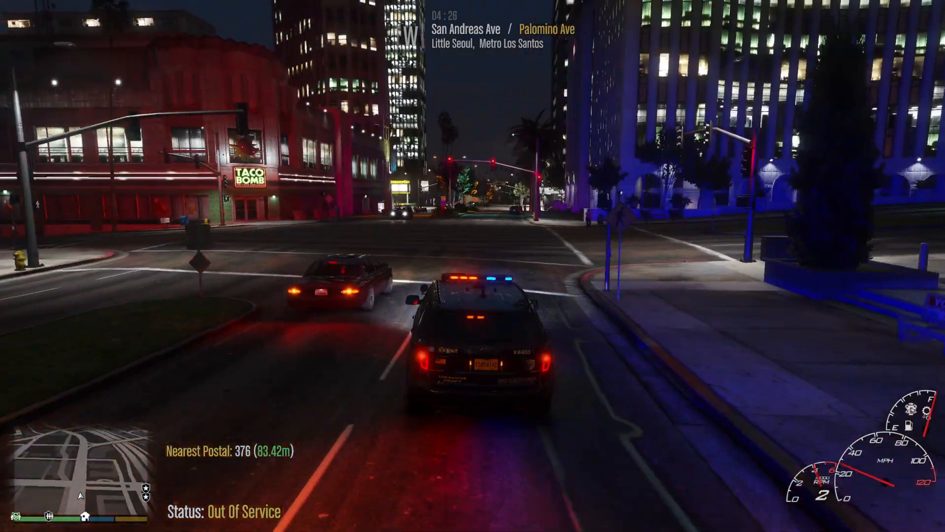
Test-drive the lcsok9 with emergency lights on west along San Andreas Ave past Palomino Ave and Ginger St, turning north at Movie Star Way.
key(w)
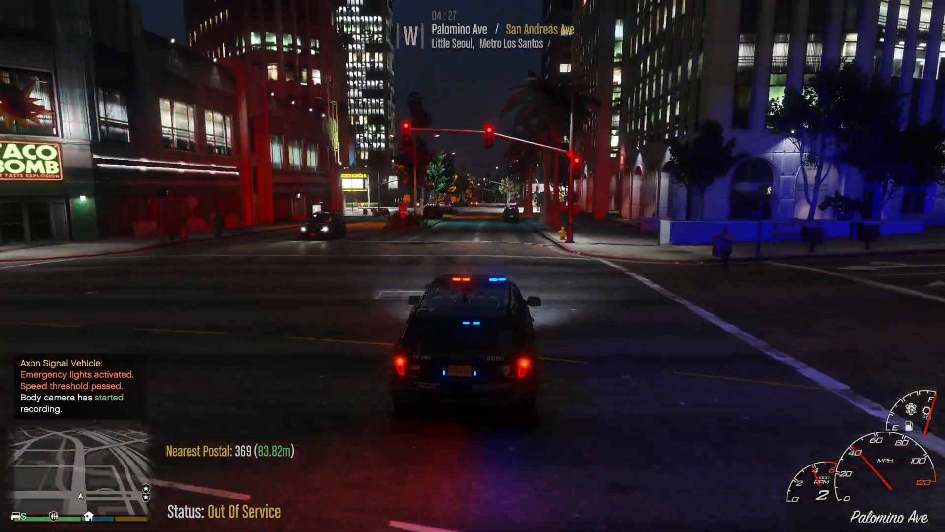
key(d)
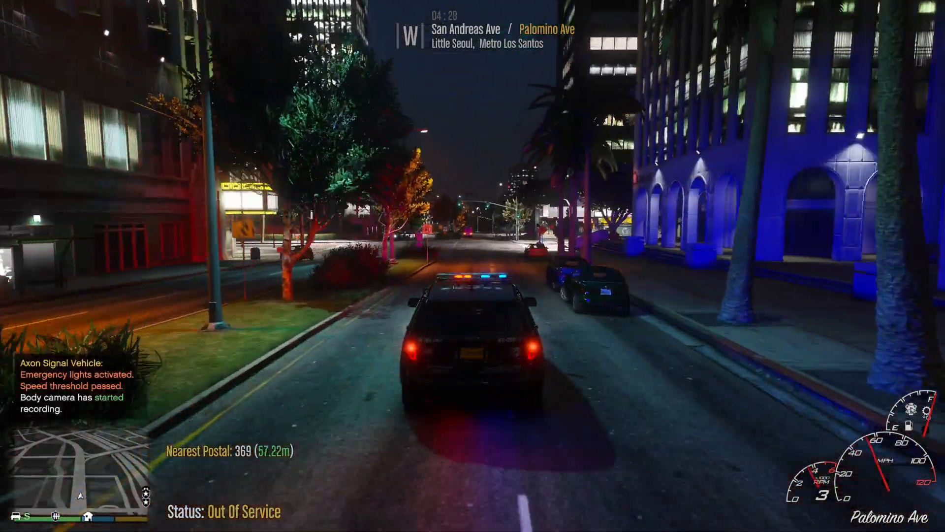
key(a)
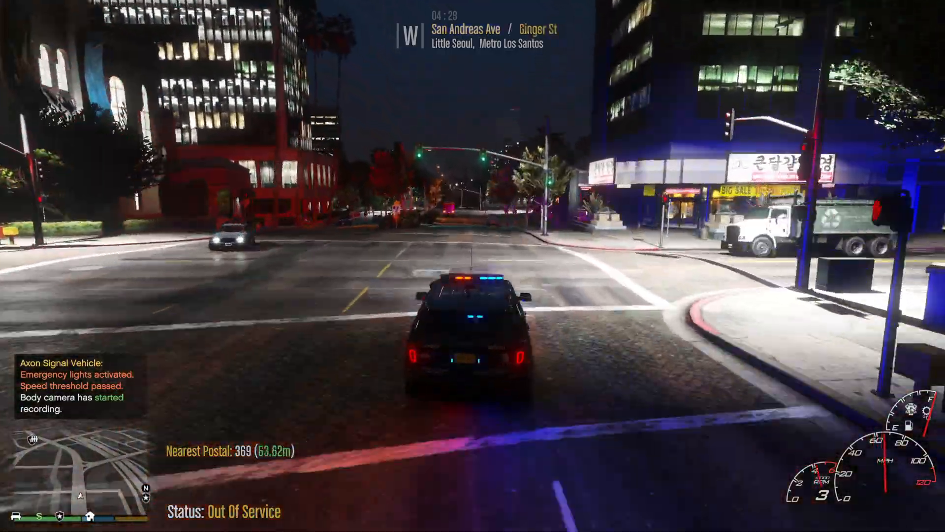
key(d)
key(w)
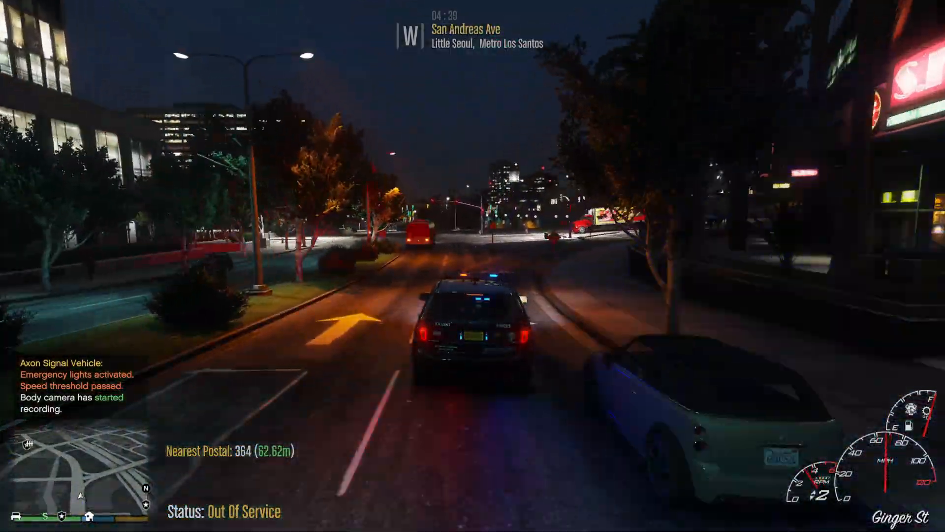
key(d)
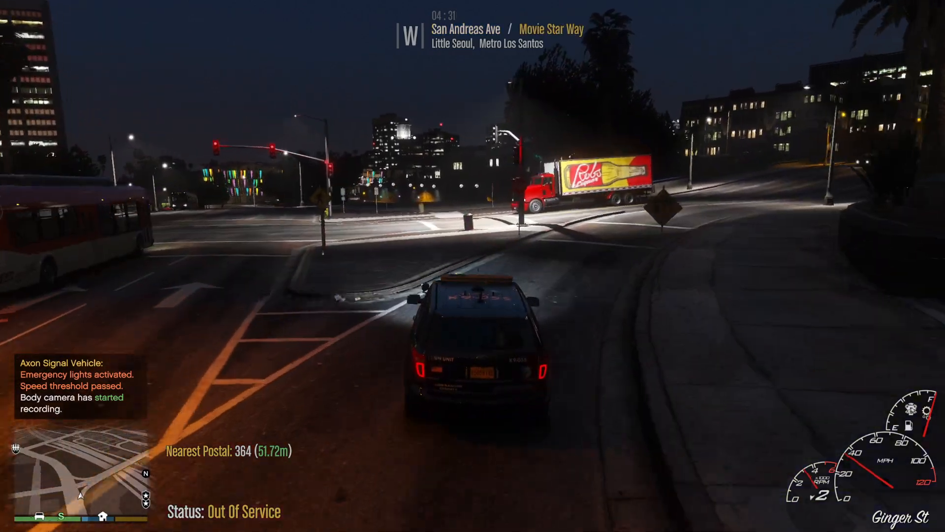
key(a)
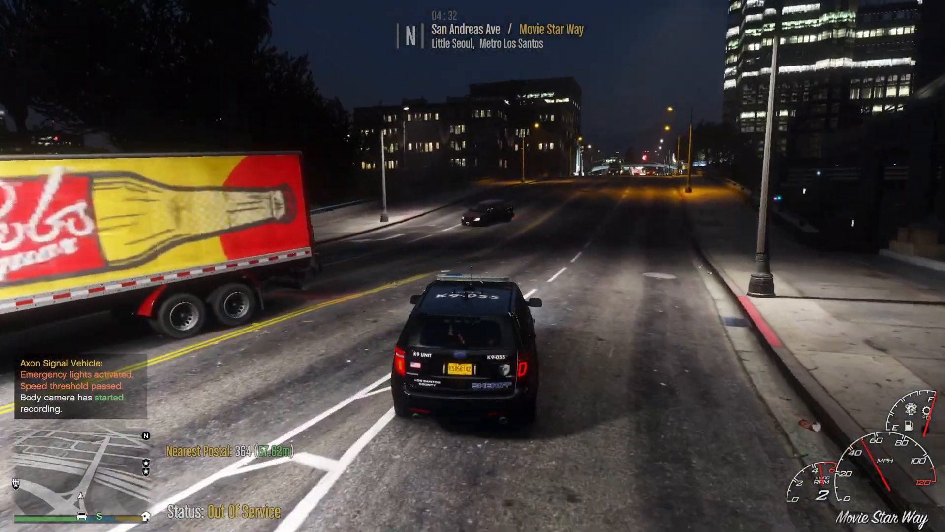